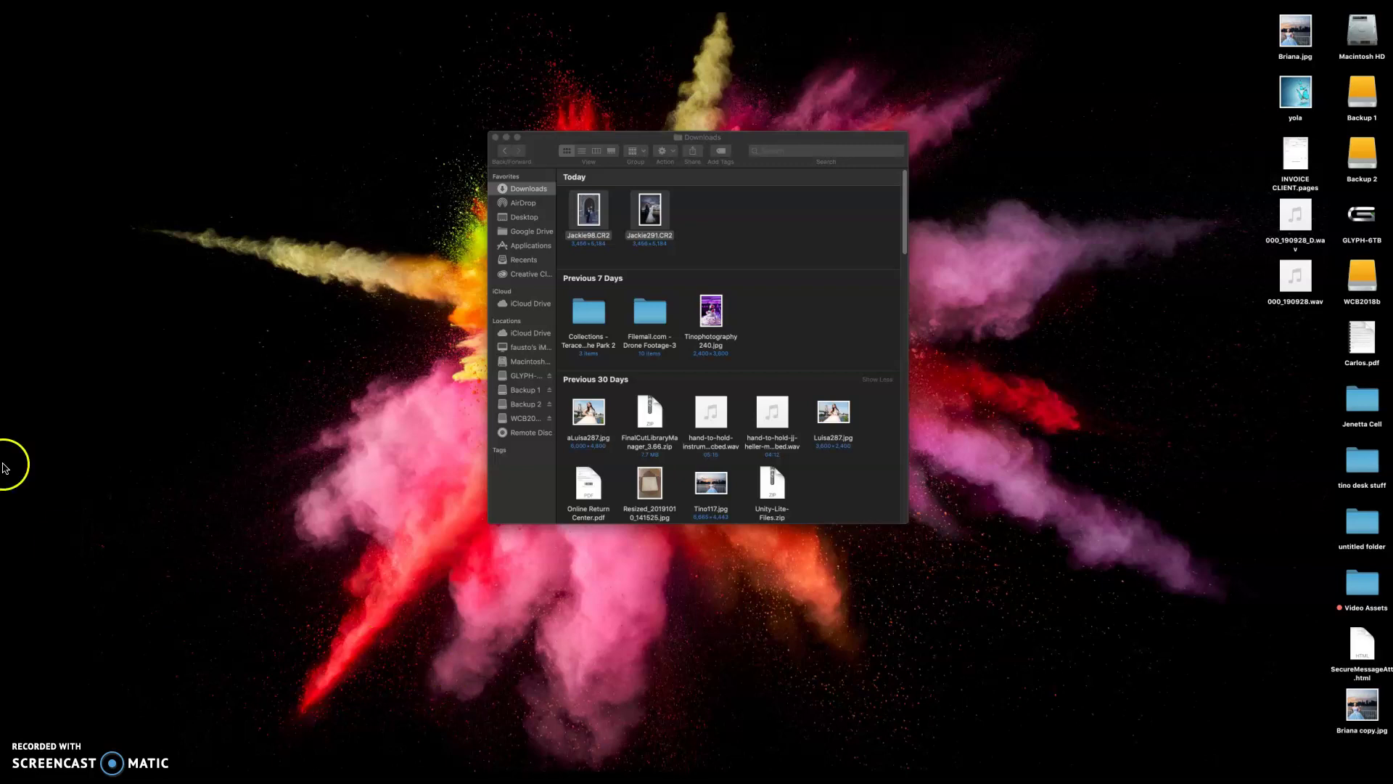
# Select Jackie98.CR2 and Jackie291.CR2 in Downloads and drop them on Photoshop to load in Camera Raw.
pyautogui.moveTo(721, 241)
pyautogui.mouseDown()
pyautogui.moveTo(586, 222)
pyautogui.moveTo(871, 757)
pyautogui.mouseUp()
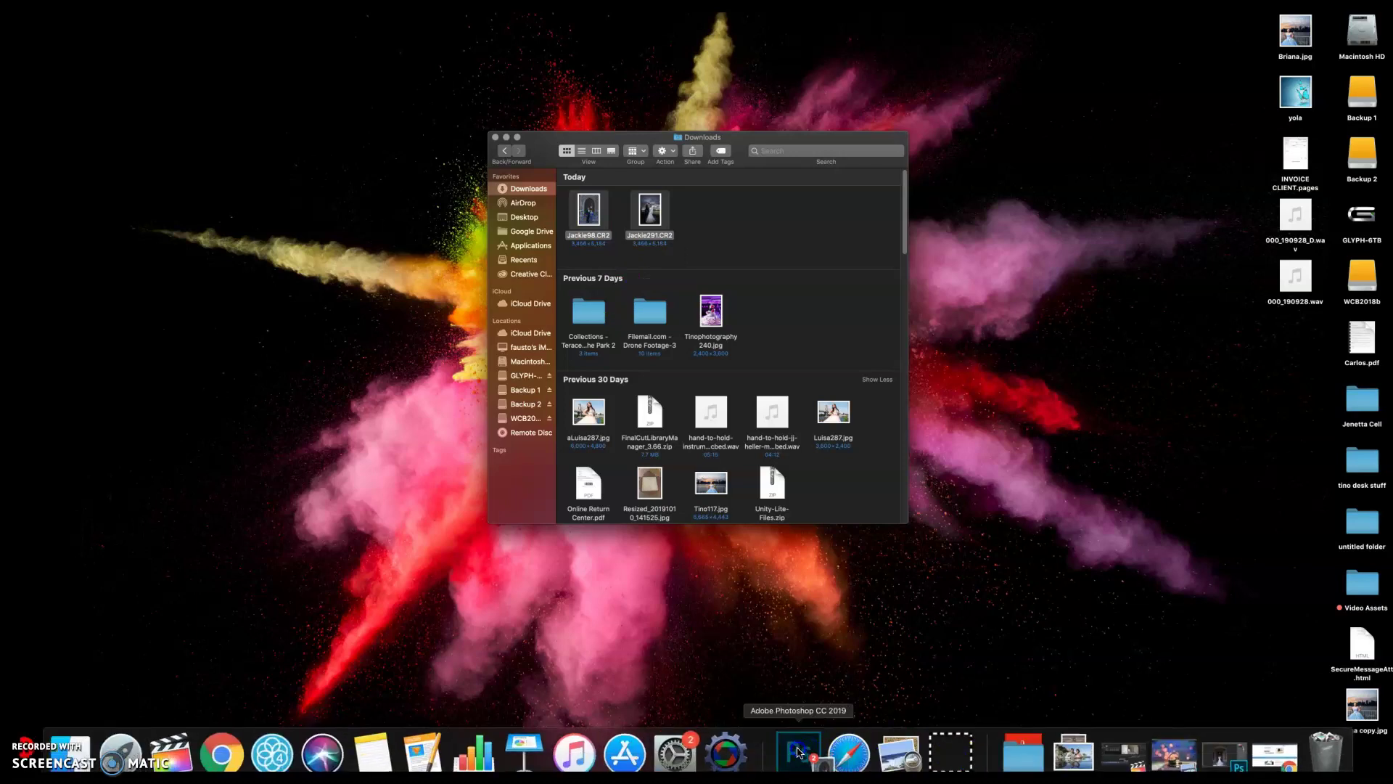
pyautogui.moveTo(871, 757)
pyautogui.mouseDown()
pyautogui.moveTo(796, 643)
pyautogui.moveTo(796, 757)
pyautogui.mouseUp()
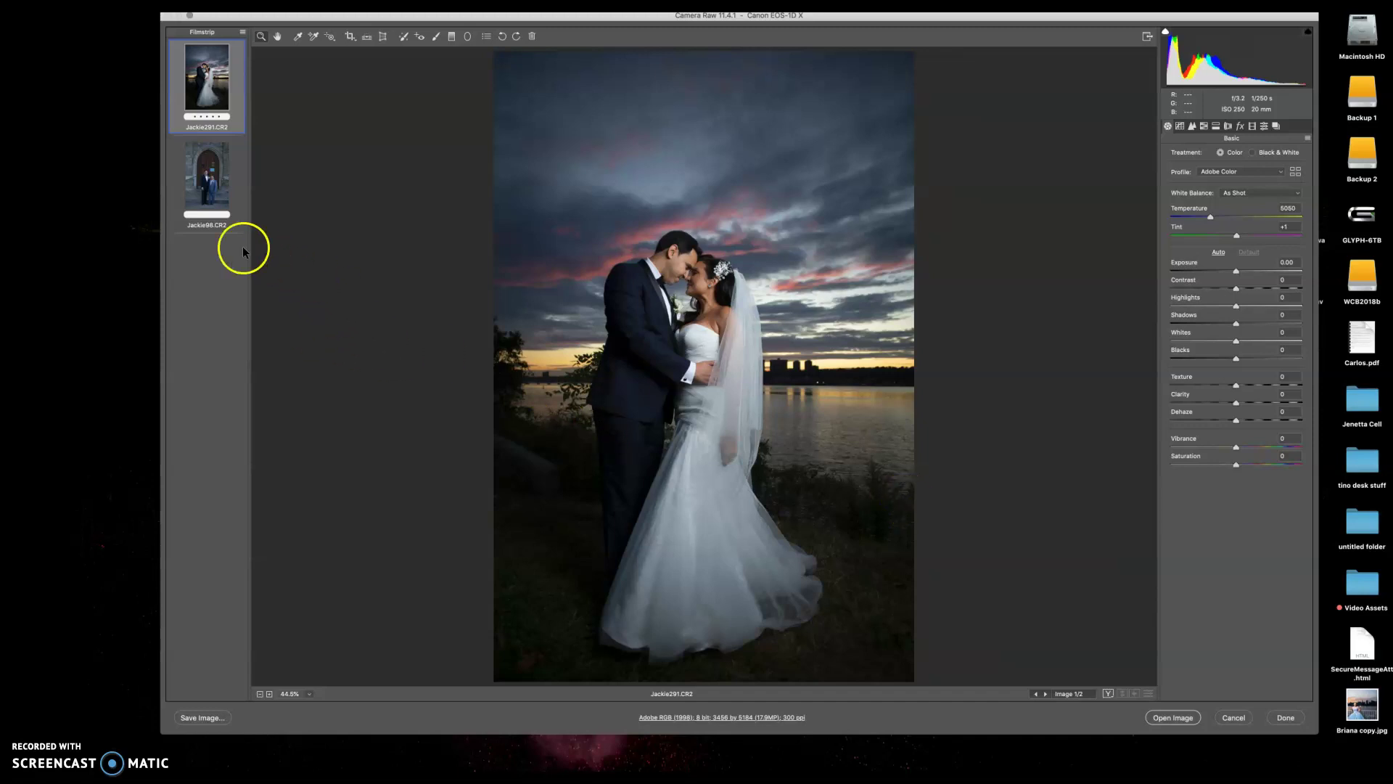
# Show Jackie98.CR2 in Camera Raw, minimize the Finder window, and move Camera Raw left.
pyautogui.click(196, 190)
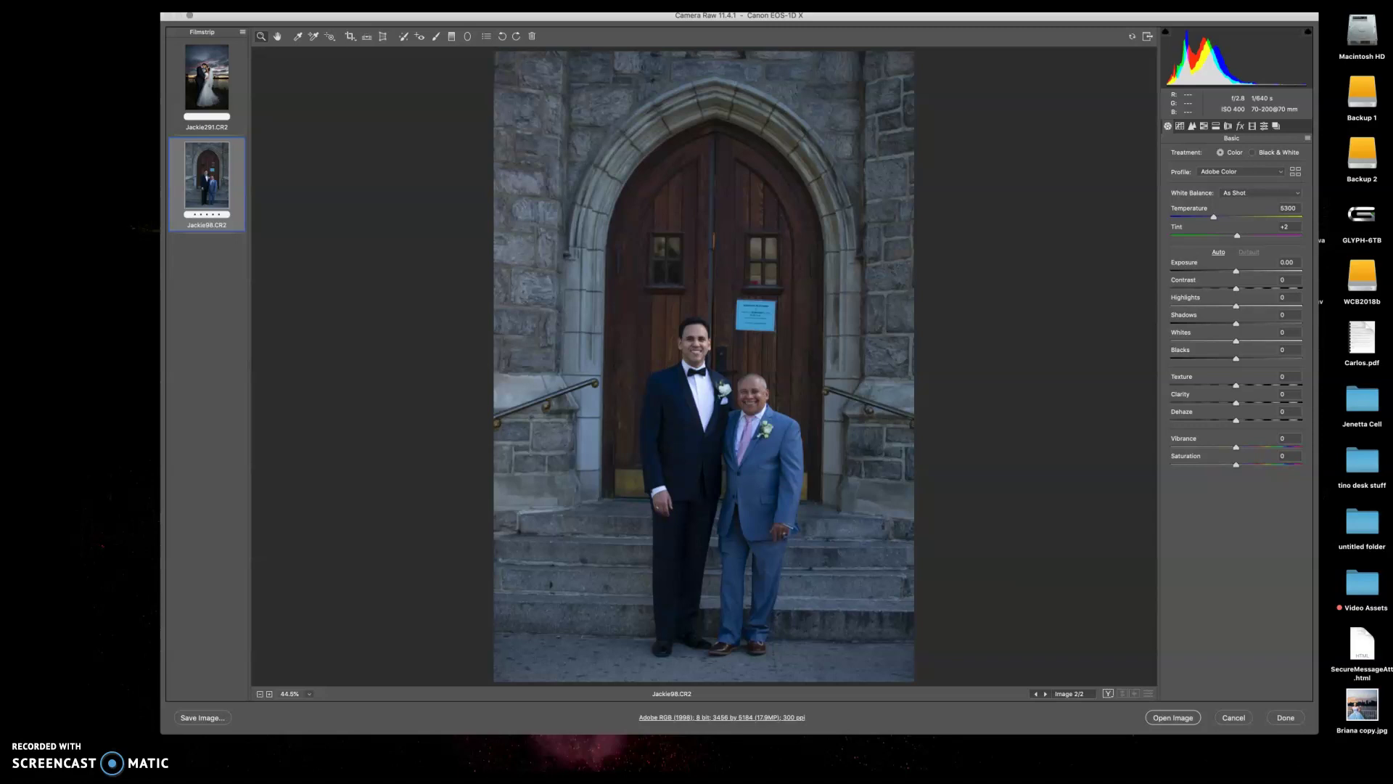
pyautogui.hotkey('ctrl', 'Down')
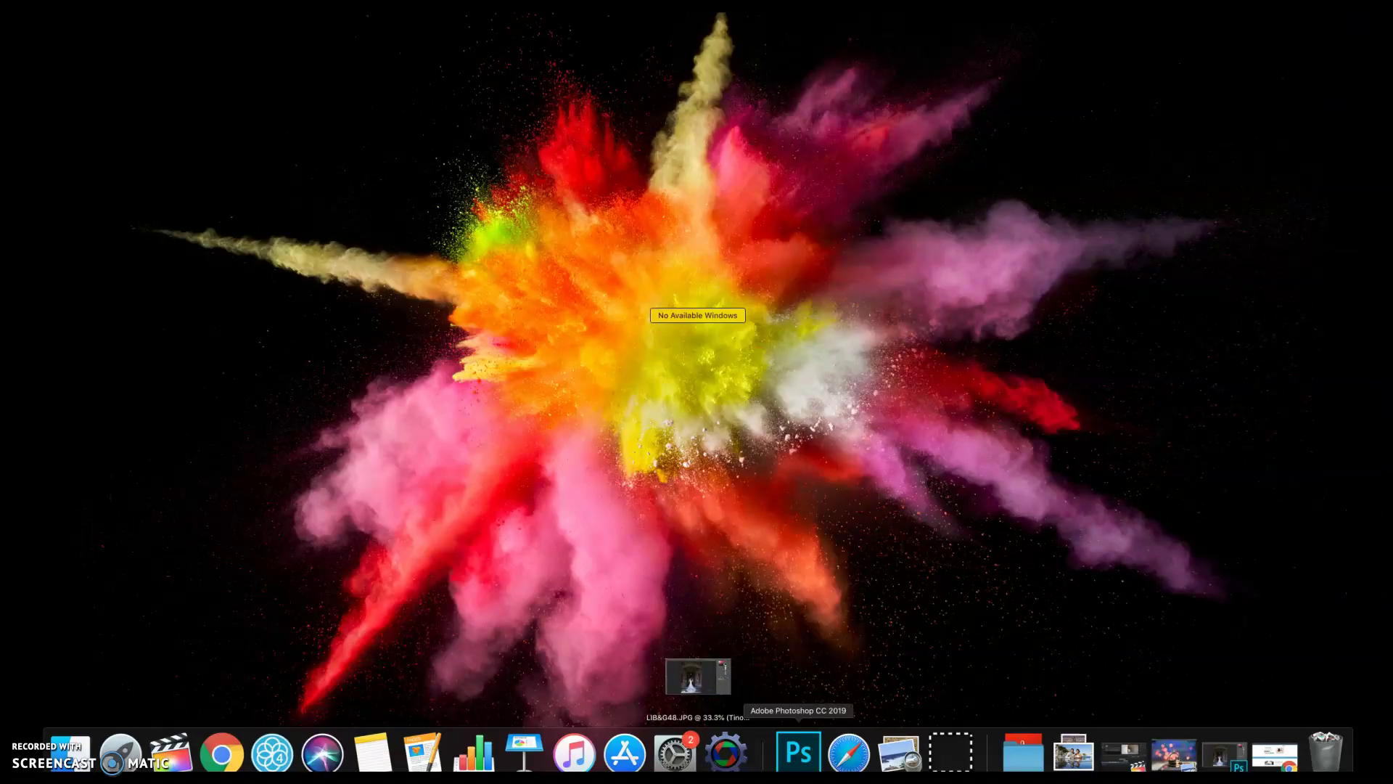
pyautogui.click(798, 753)
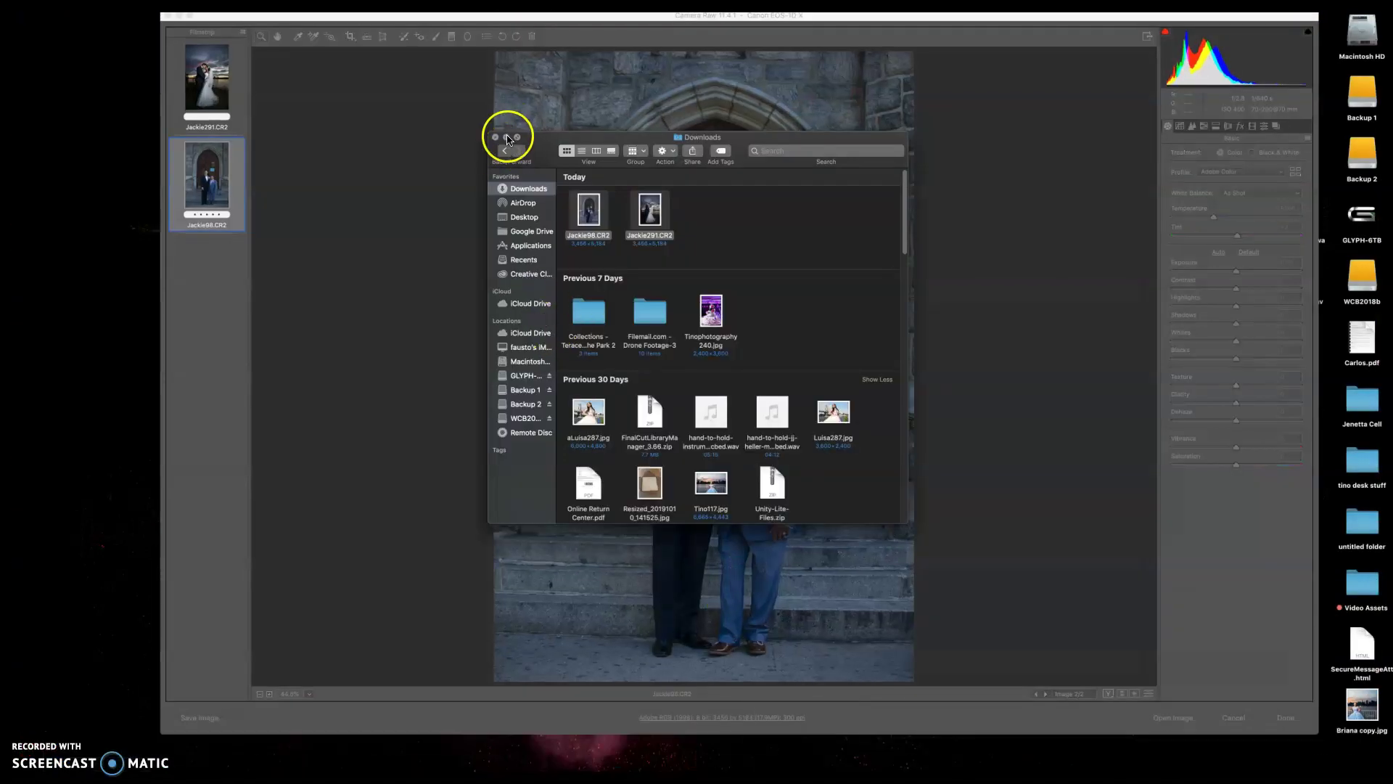
pyautogui.click(507, 138)
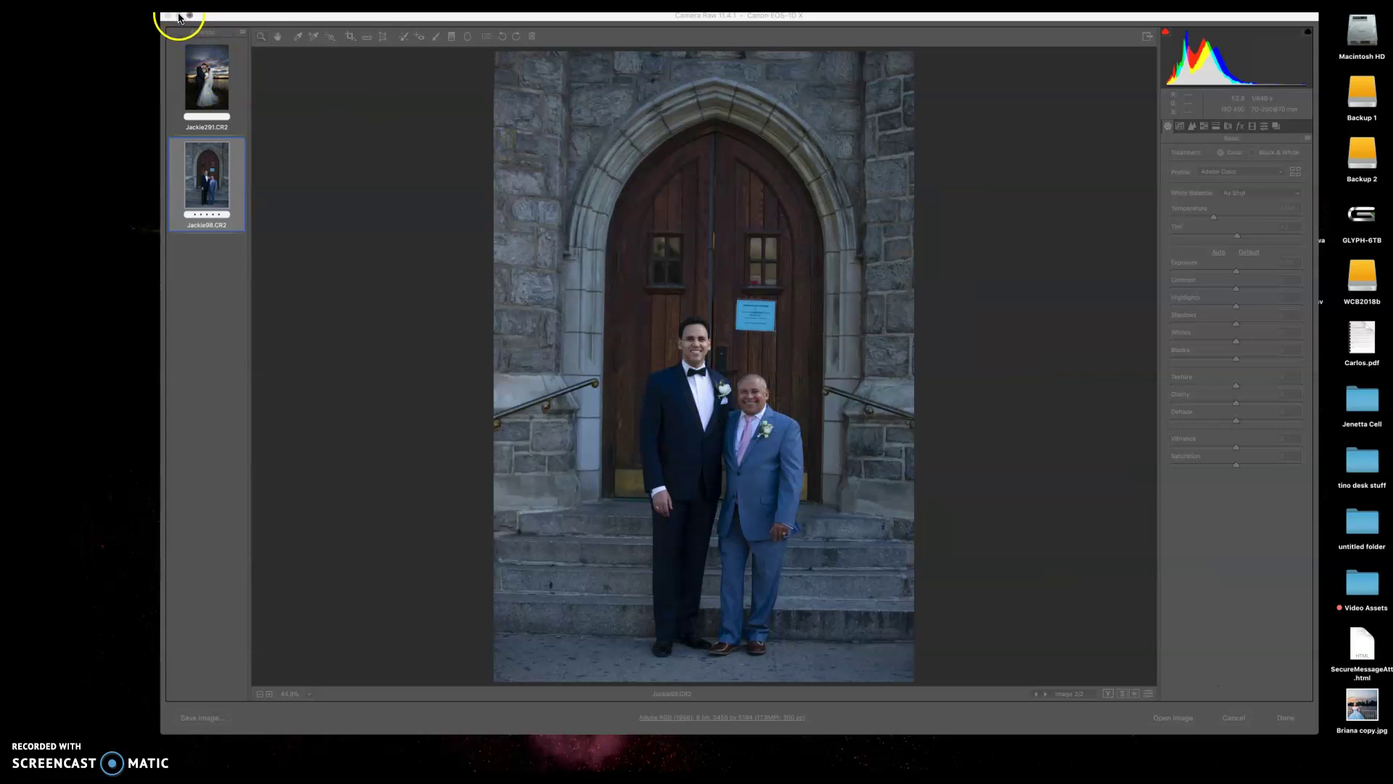
pyautogui.click(176, 24)
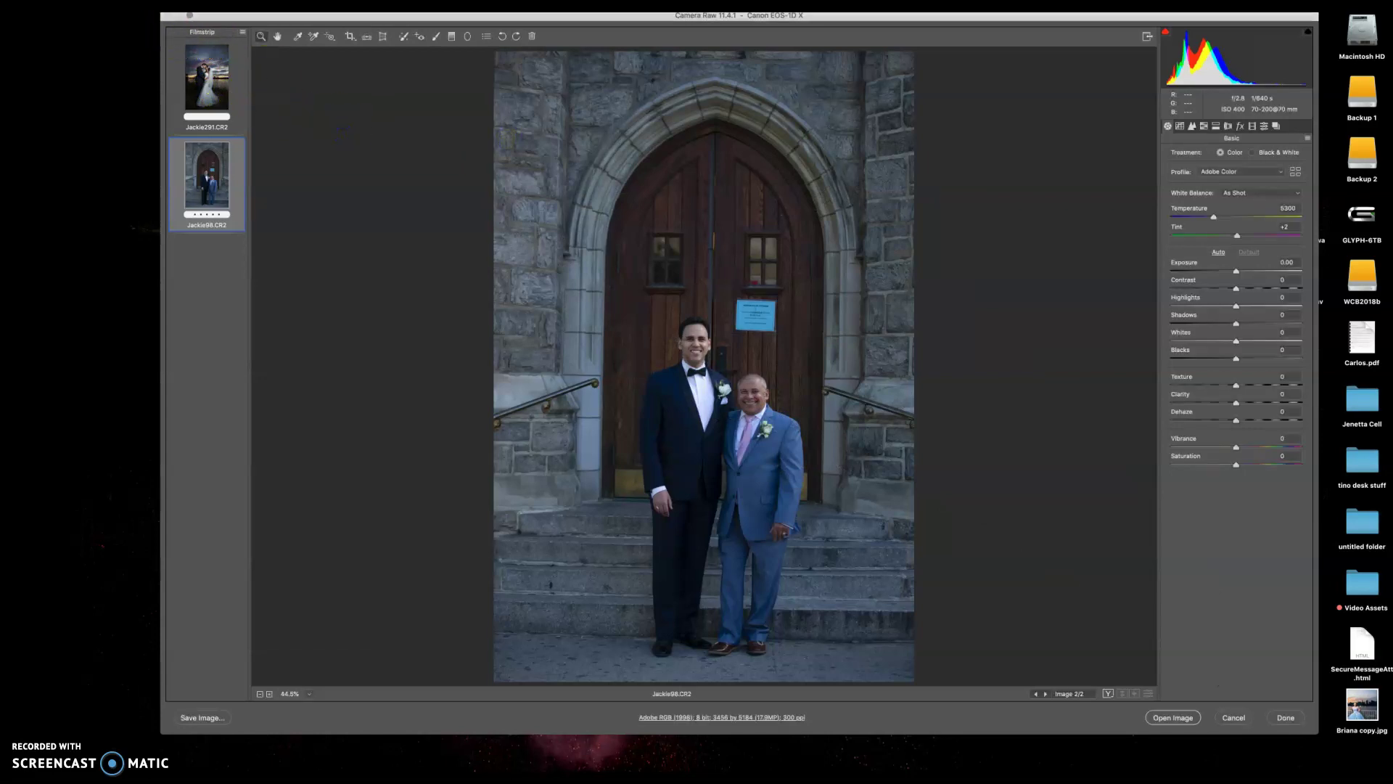
pyautogui.moveTo(234, 15); pyautogui.dragTo(156, 25)
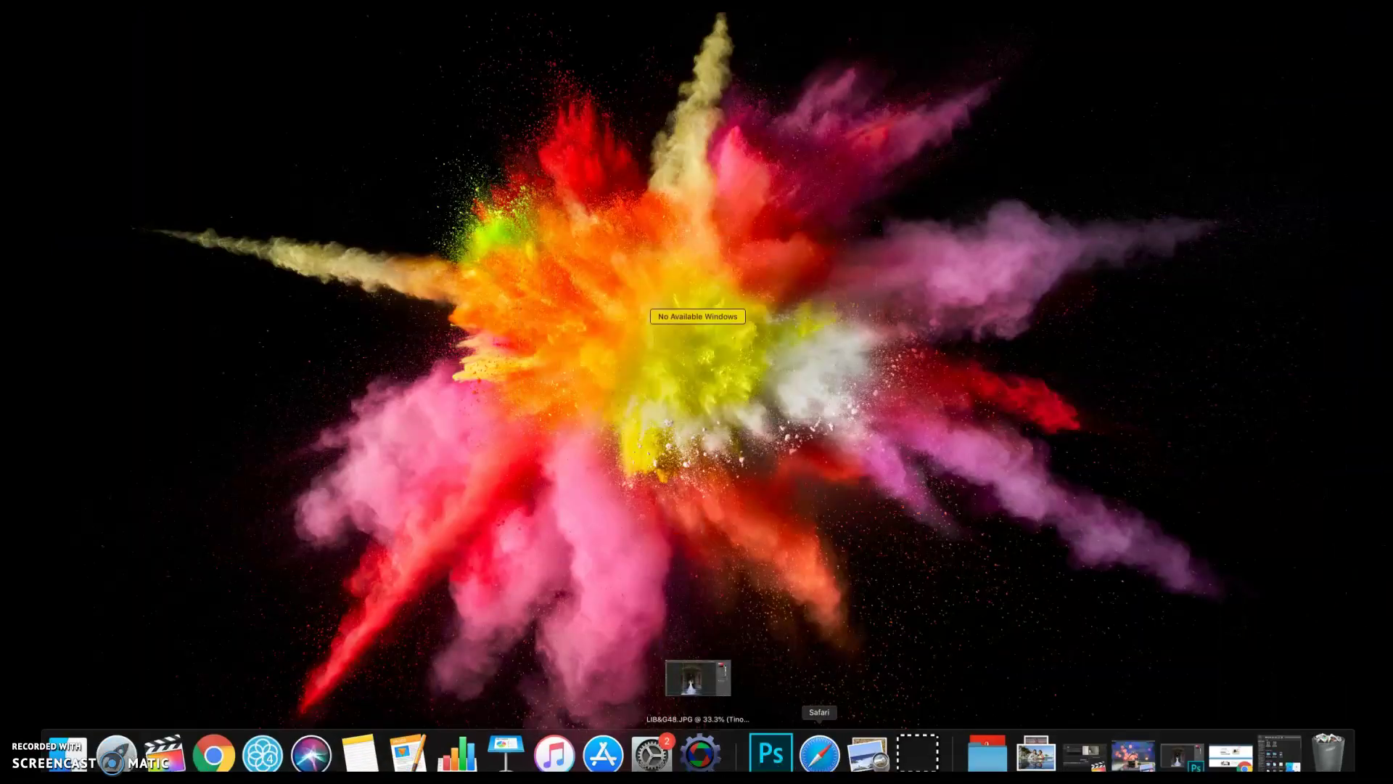
pyautogui.click(770, 755)
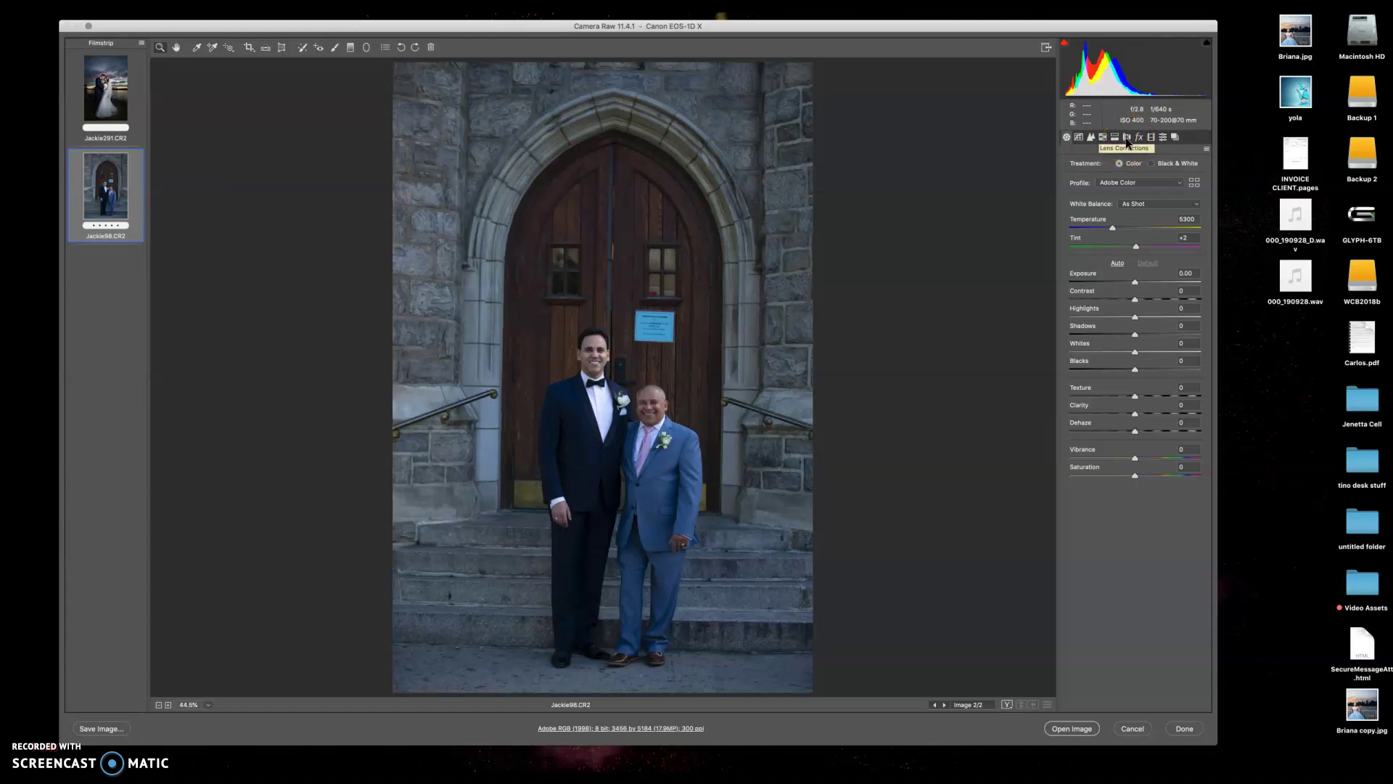
# Enable Remove Chromatic Aberration and lens profile corrections for Jackie98.CR2.
pyautogui.click(1128, 137)
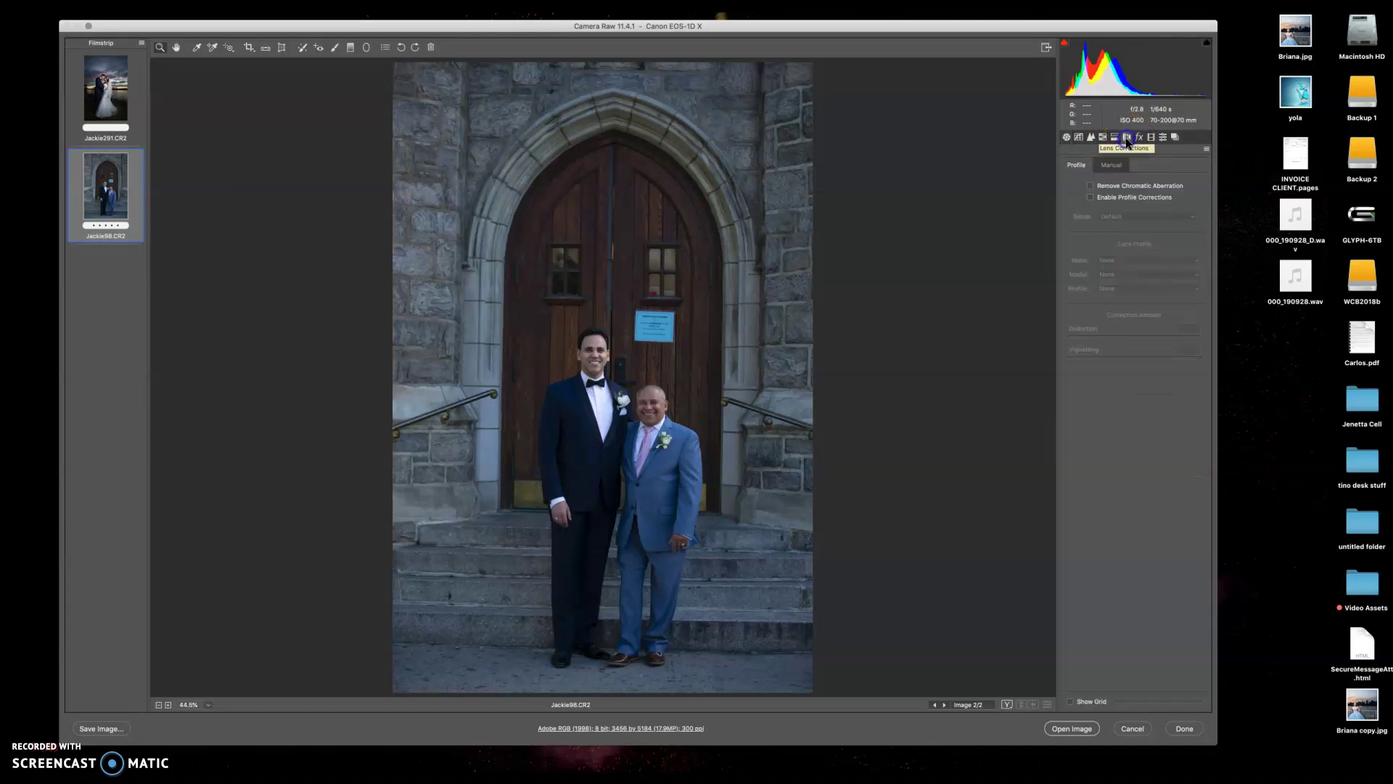
pyautogui.click(1091, 188)
pyautogui.click(1089, 197)
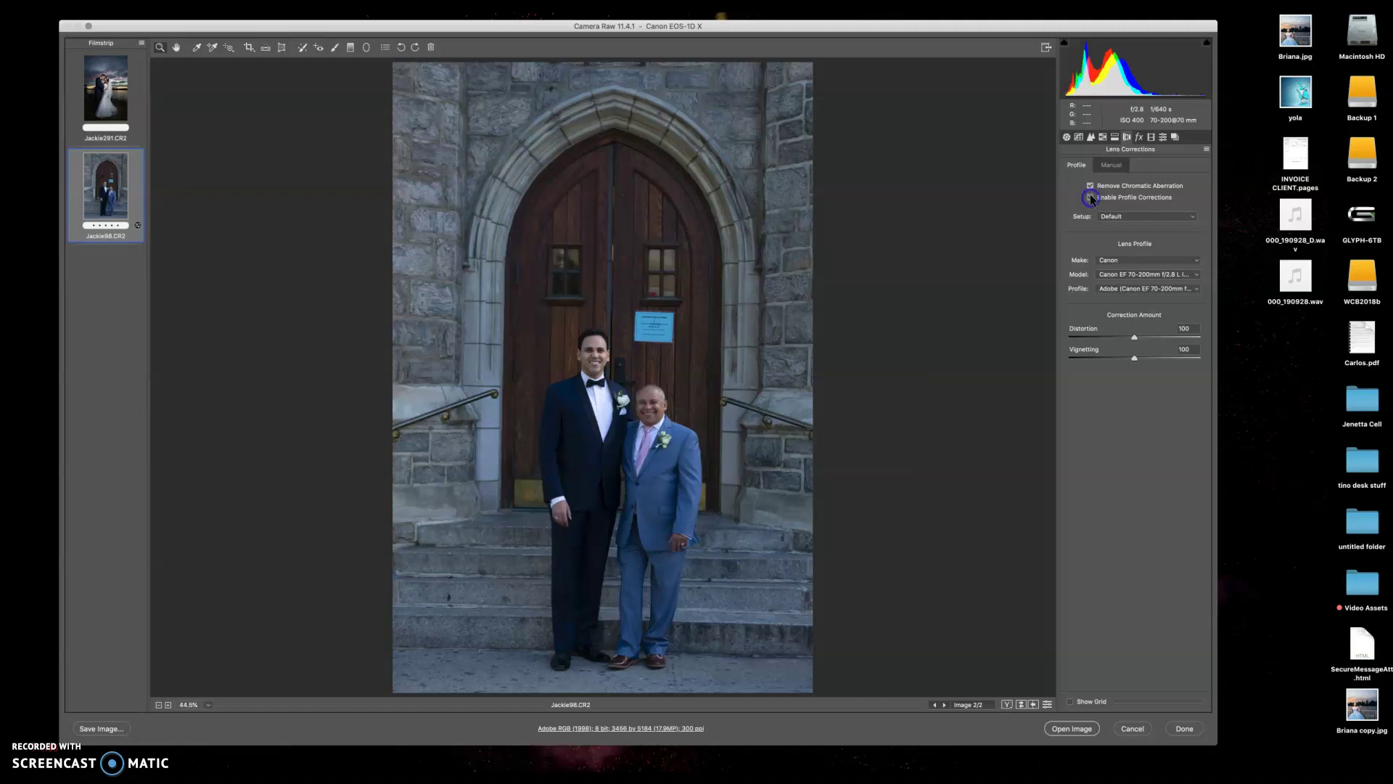
pyautogui.click(1089, 194)
pyautogui.click(1091, 185)
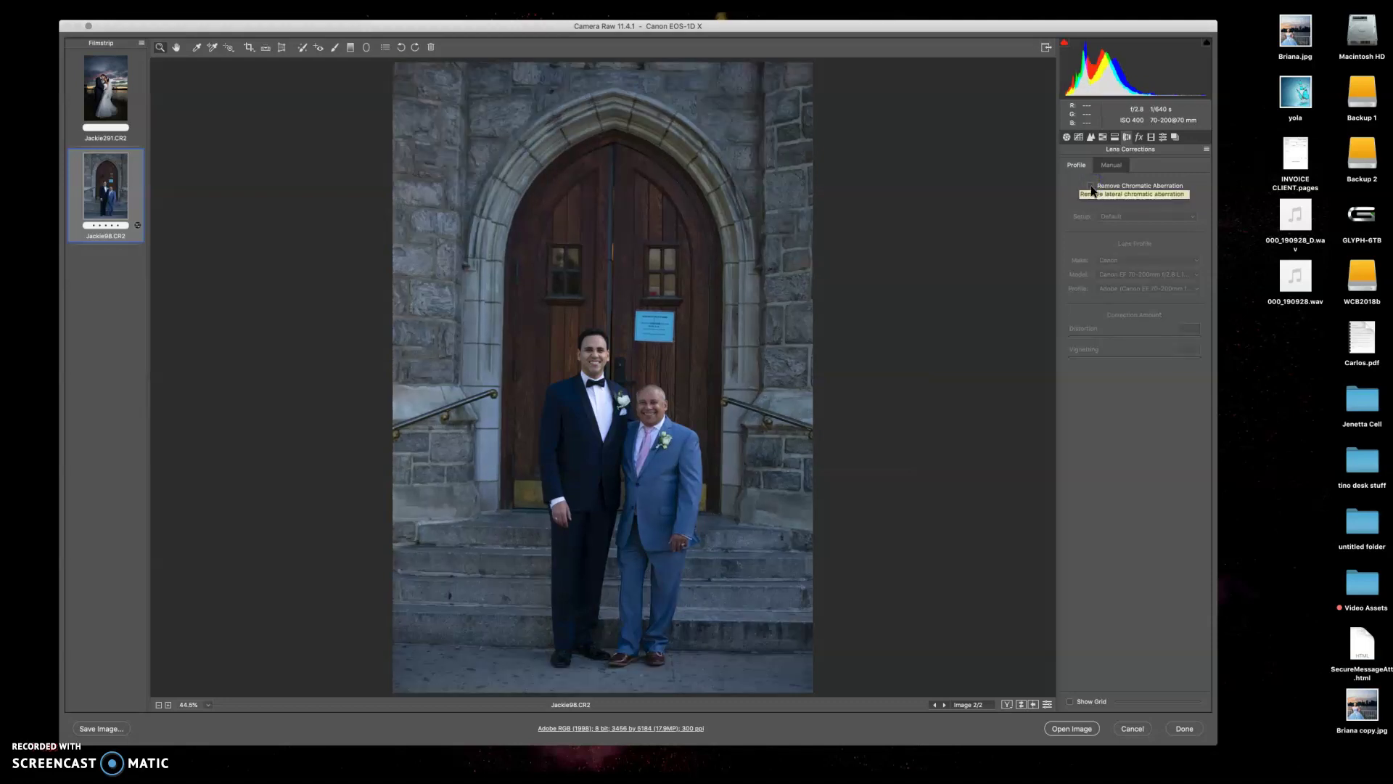
pyautogui.click(1090, 185)
pyautogui.click(1091, 197)
pyautogui.click(1101, 134)
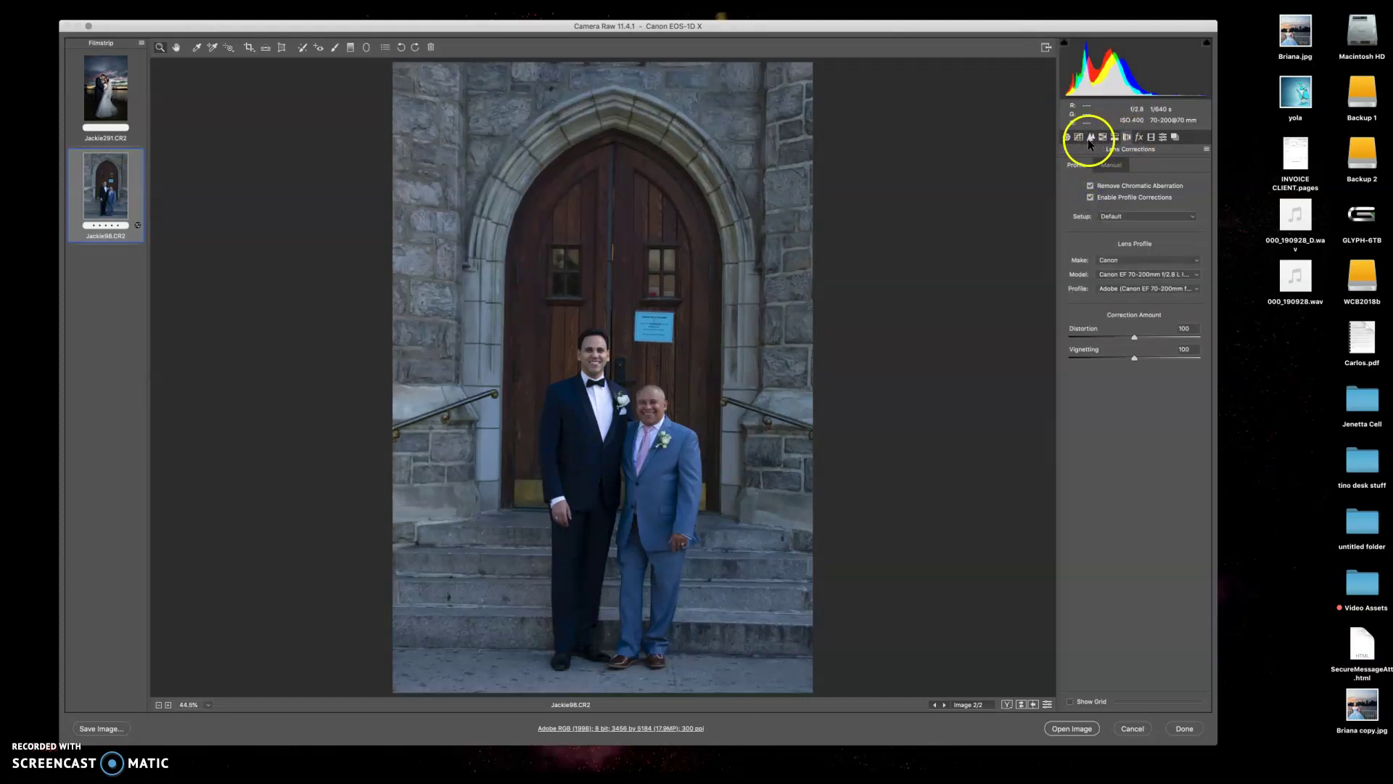
pyautogui.click(1090, 138)
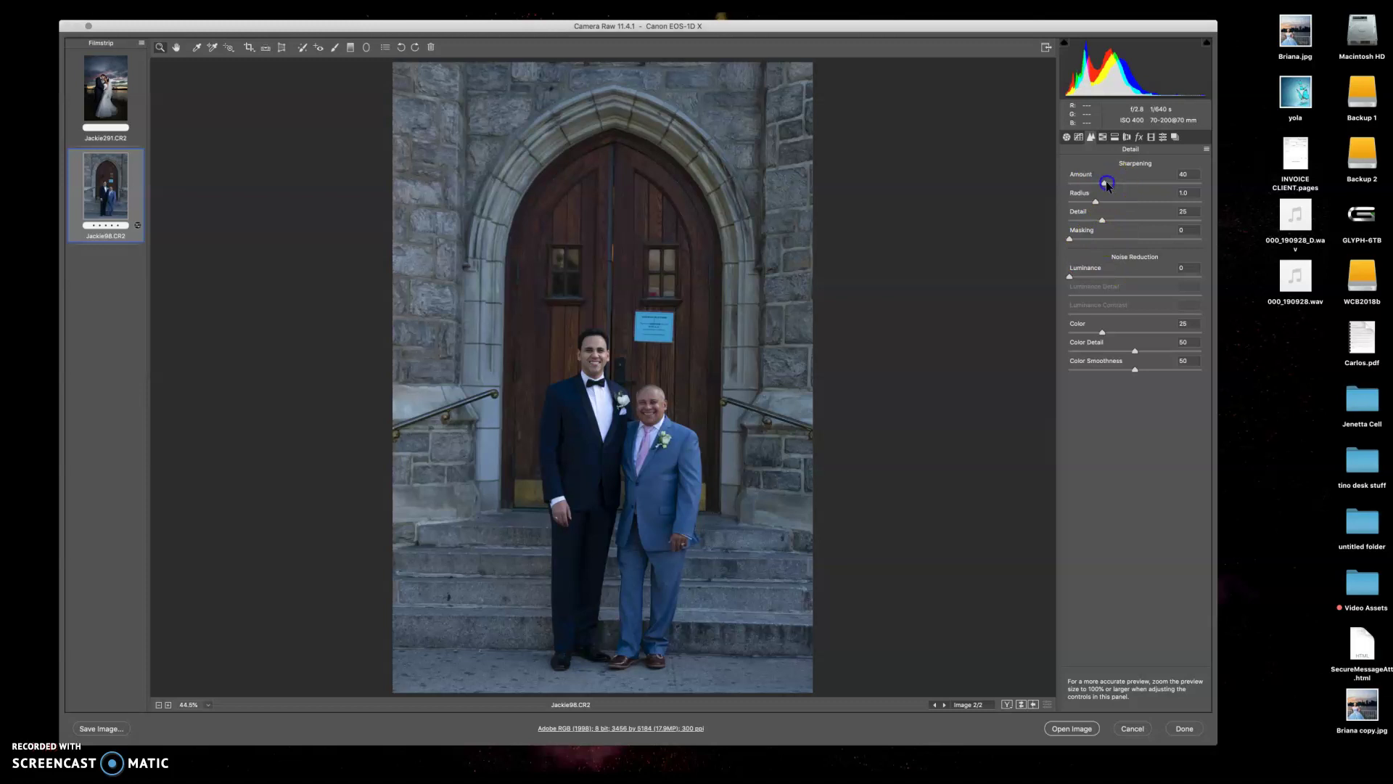
# Set Sharpening Amount to 53 and Luminance noise reduction to 12.
pyautogui.moveTo(1107, 183); pyautogui.dragTo(1118, 183)
pyautogui.moveTo(1069, 277); pyautogui.dragTo(1091, 275)
pyautogui.moveTo(1084, 274); pyautogui.dragTo(1081, 274)
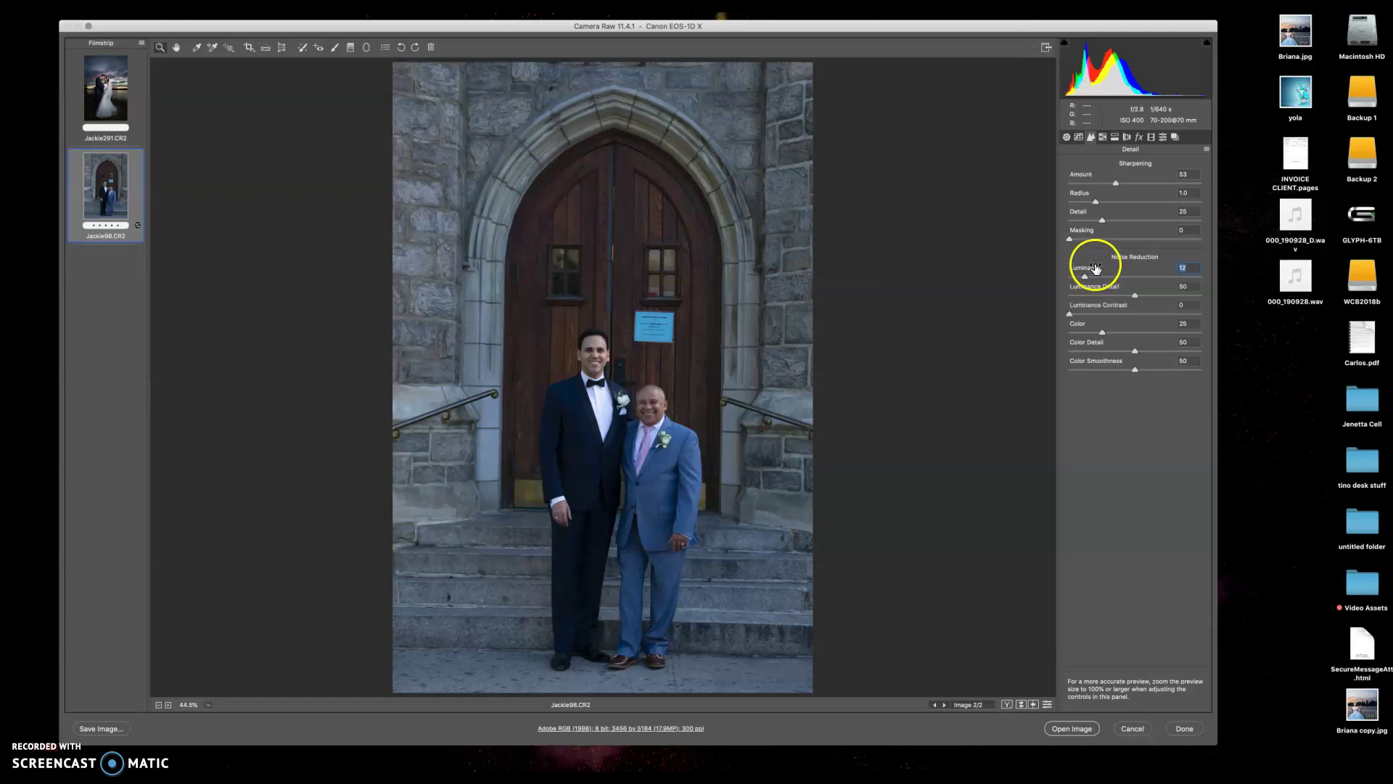
pyautogui.click(1079, 138)
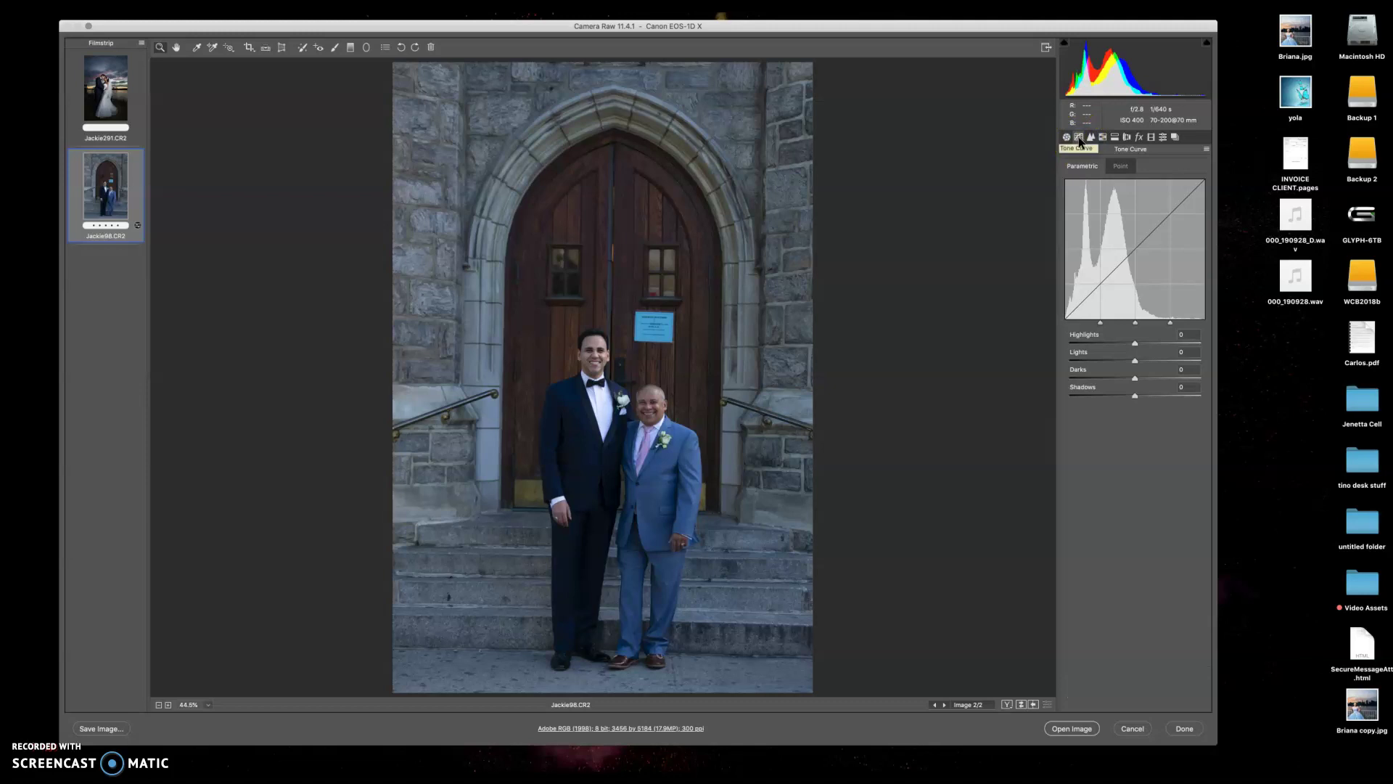
# Raise the parametric tone curve Lights to +6 and adjust the Darks.
pyautogui.moveTo(1126, 429)
pyautogui.mouseDown()
pyautogui.moveTo(1139, 362)
pyautogui.moveTo(1132, 378)
pyautogui.mouseUp()
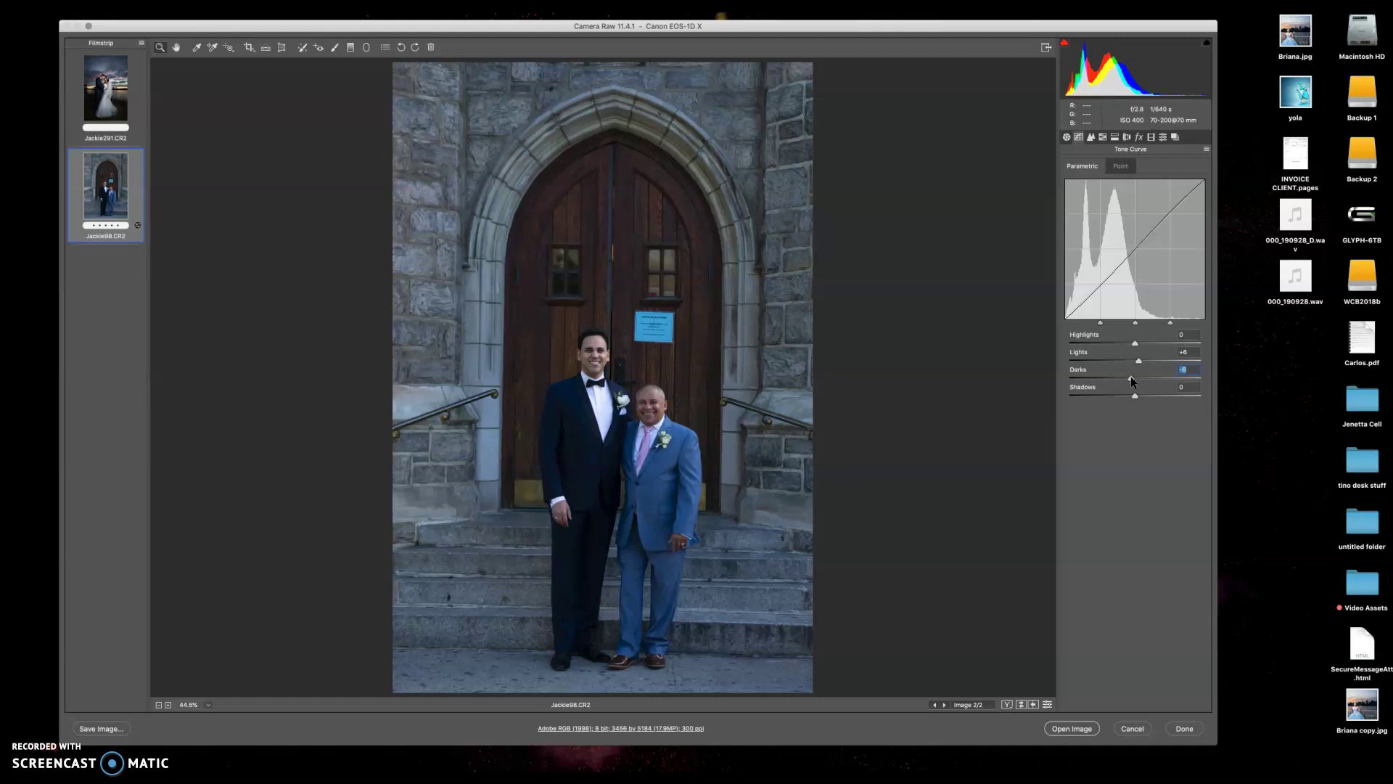
pyautogui.click(1064, 137)
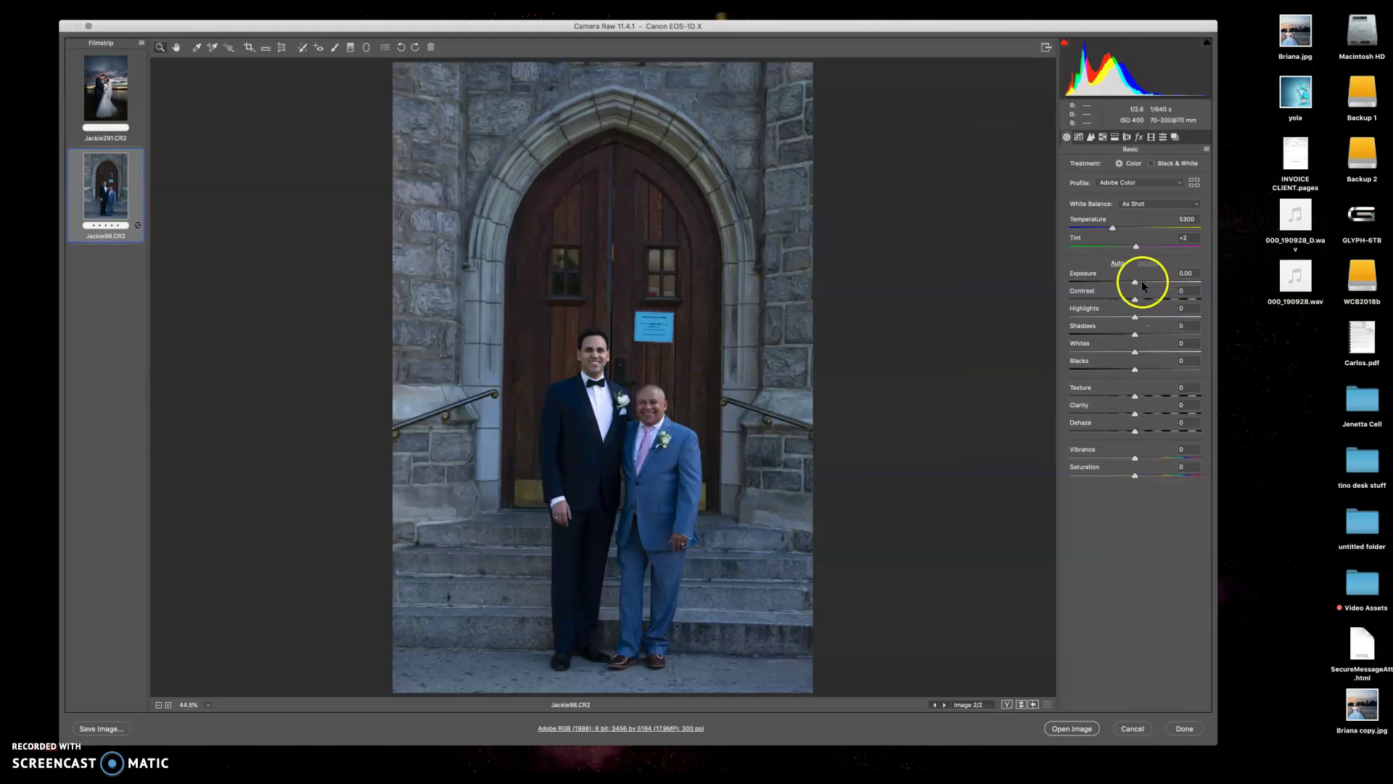
# Set Exposure +0.80, Contrast +20, Blacks -18 and Highlights -7.
pyautogui.moveTo(1142, 281); pyautogui.dragTo(1145, 281)
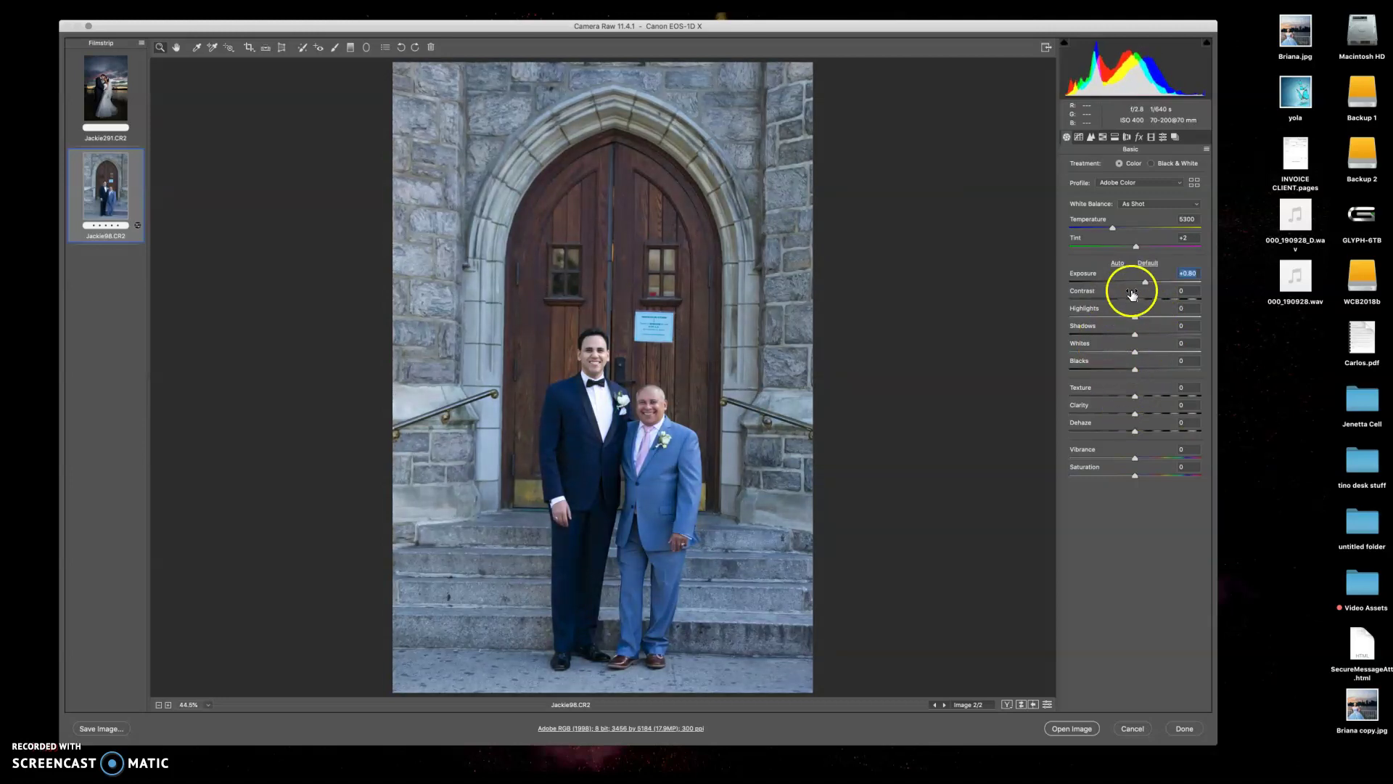
pyautogui.moveTo(1136, 298); pyautogui.dragTo(1148, 296)
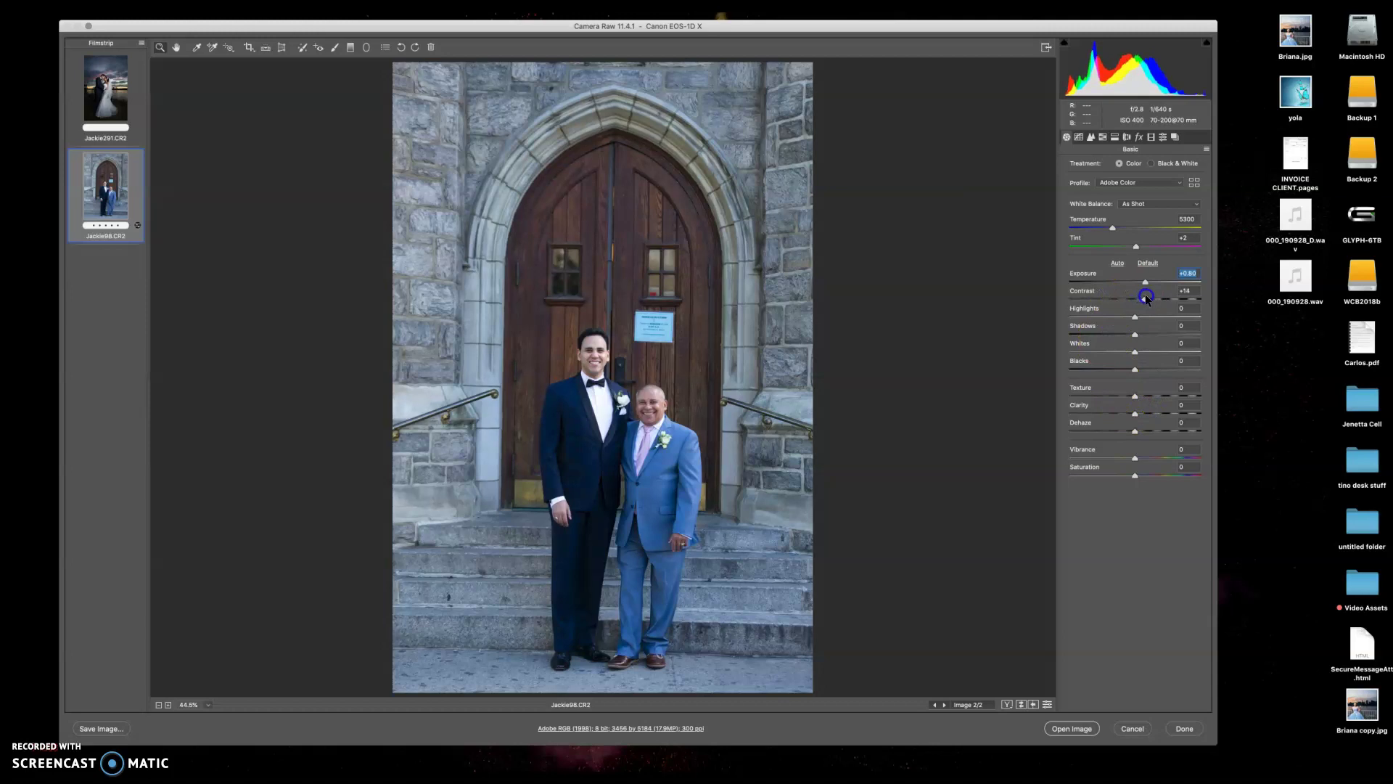
pyautogui.moveTo(1148, 296); pyautogui.dragTo(1150, 296)
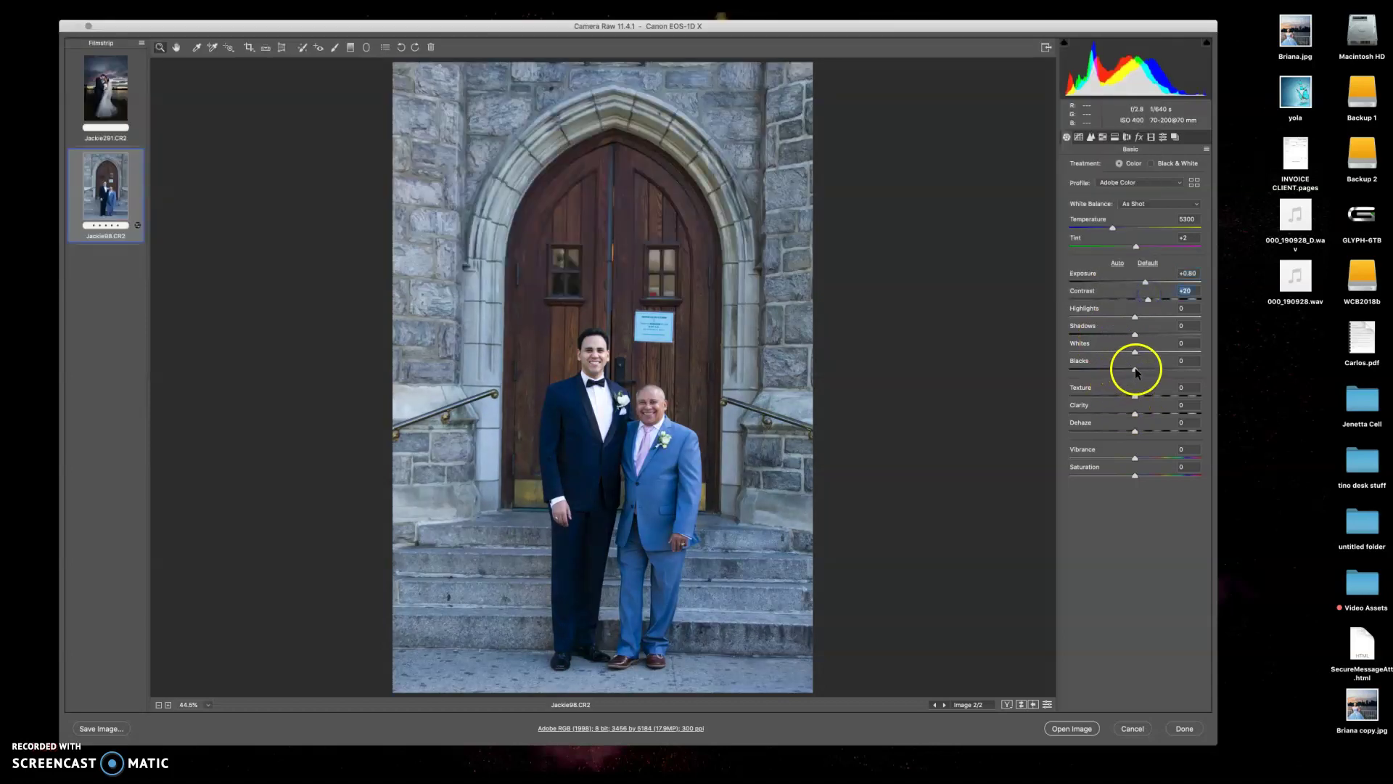
pyautogui.moveTo(1135, 369); pyautogui.dragTo(1121, 372)
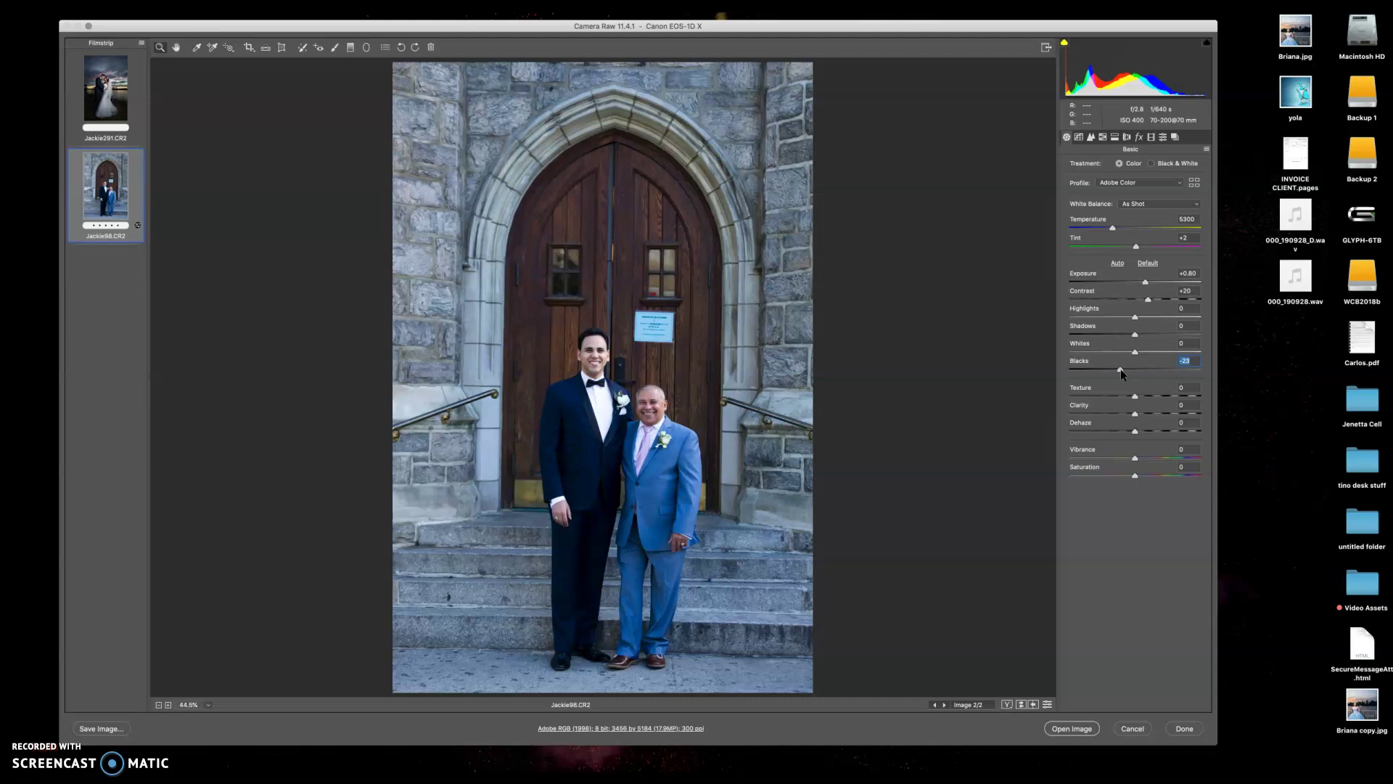
pyautogui.moveTo(1121, 371); pyautogui.dragTo(1124, 371)
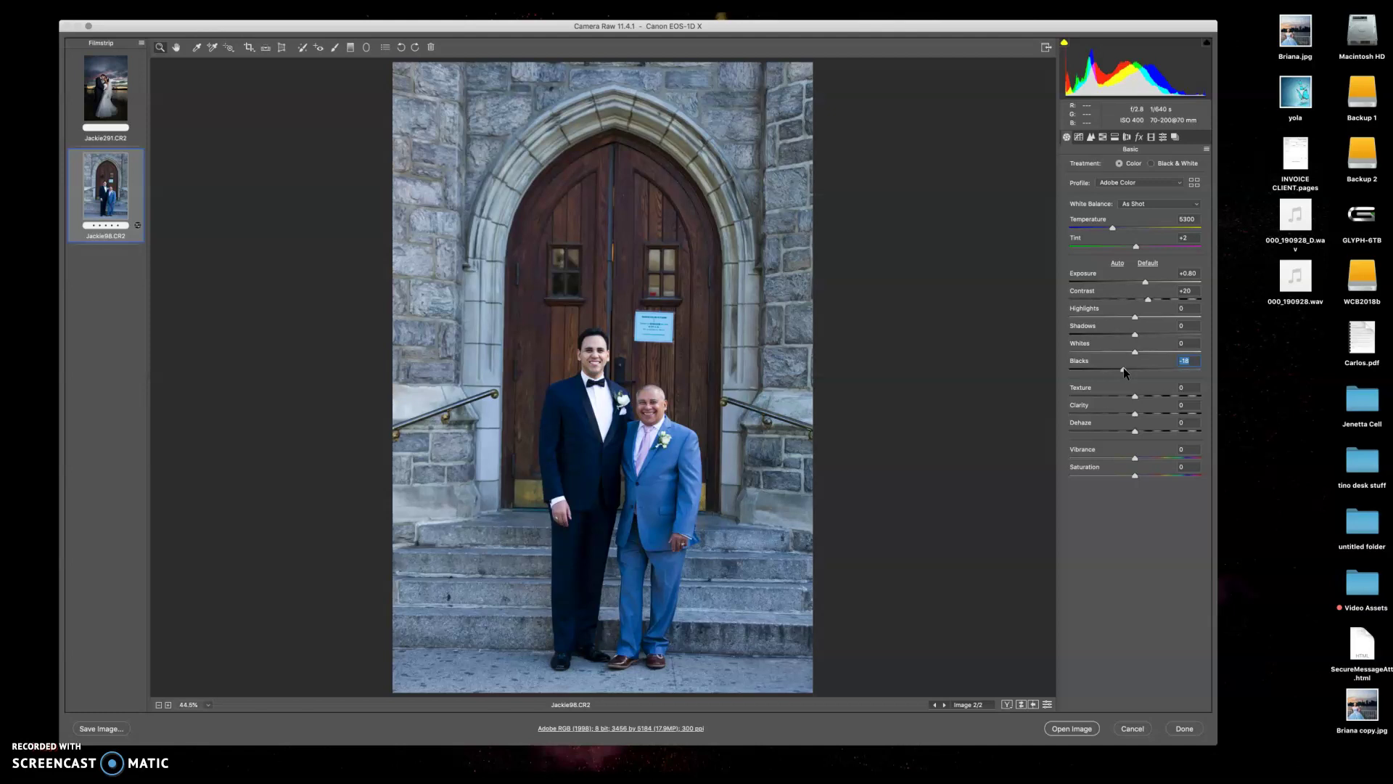
pyautogui.click(1137, 315)
pyautogui.moveTo(1136, 318); pyautogui.dragTo(1134, 321)
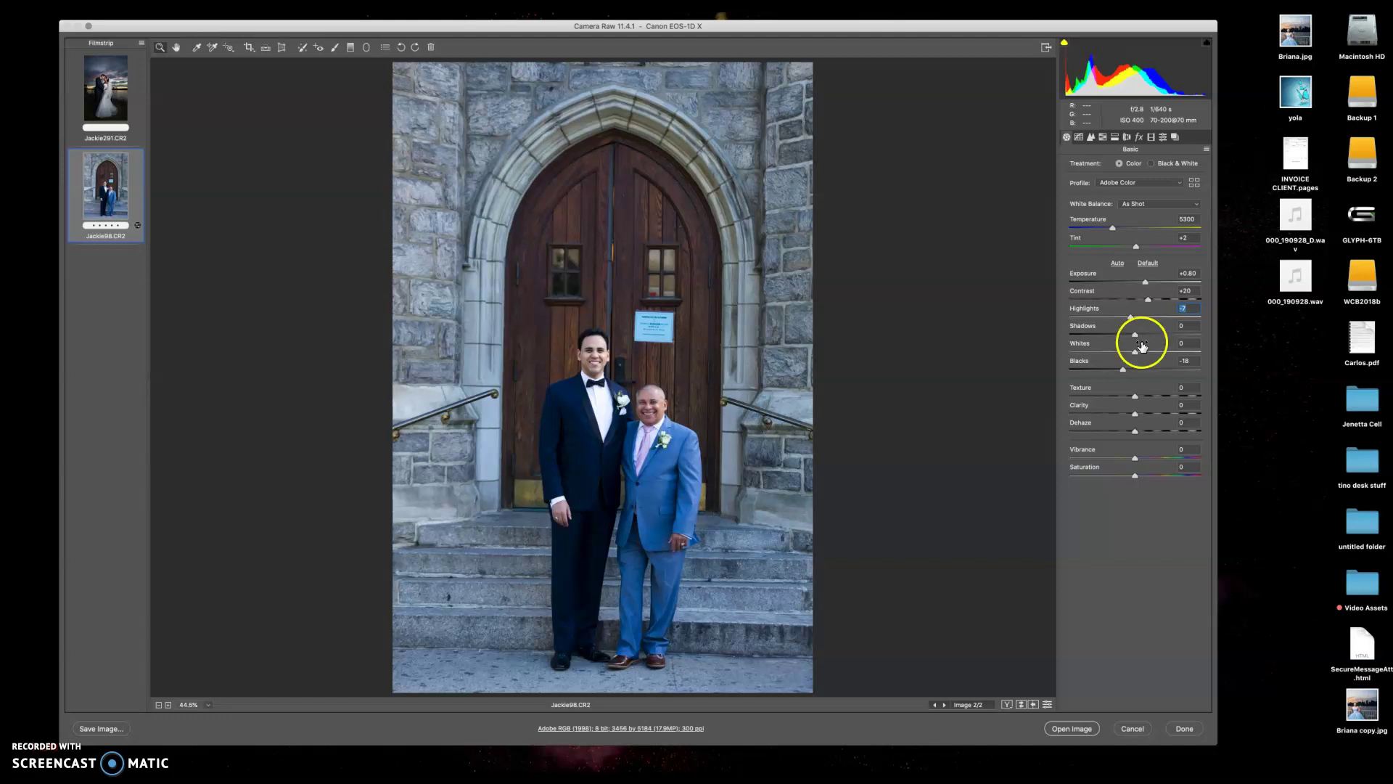
# Bring Shadows back to +3 and fine-tune Whites down to -11.
pyautogui.moveTo(1134, 335)
pyautogui.mouseDown()
pyautogui.moveTo(1215, 331)
pyautogui.moveTo(1107, 338)
pyautogui.moveTo(1258, 339)
pyautogui.mouseUp()
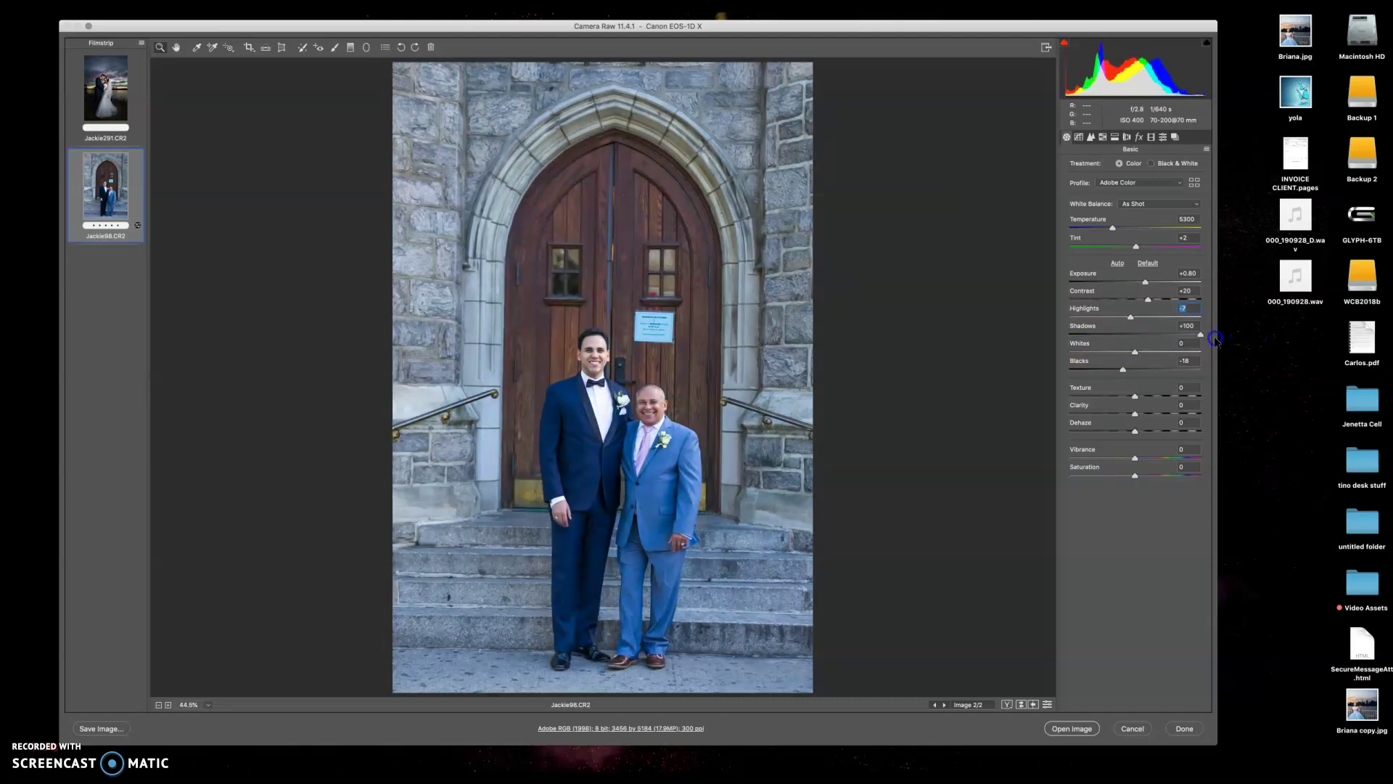
pyautogui.moveTo(1257, 339)
pyautogui.mouseDown()
pyautogui.moveTo(1100, 314)
pyautogui.moveTo(1133, 334)
pyautogui.mouseUp()
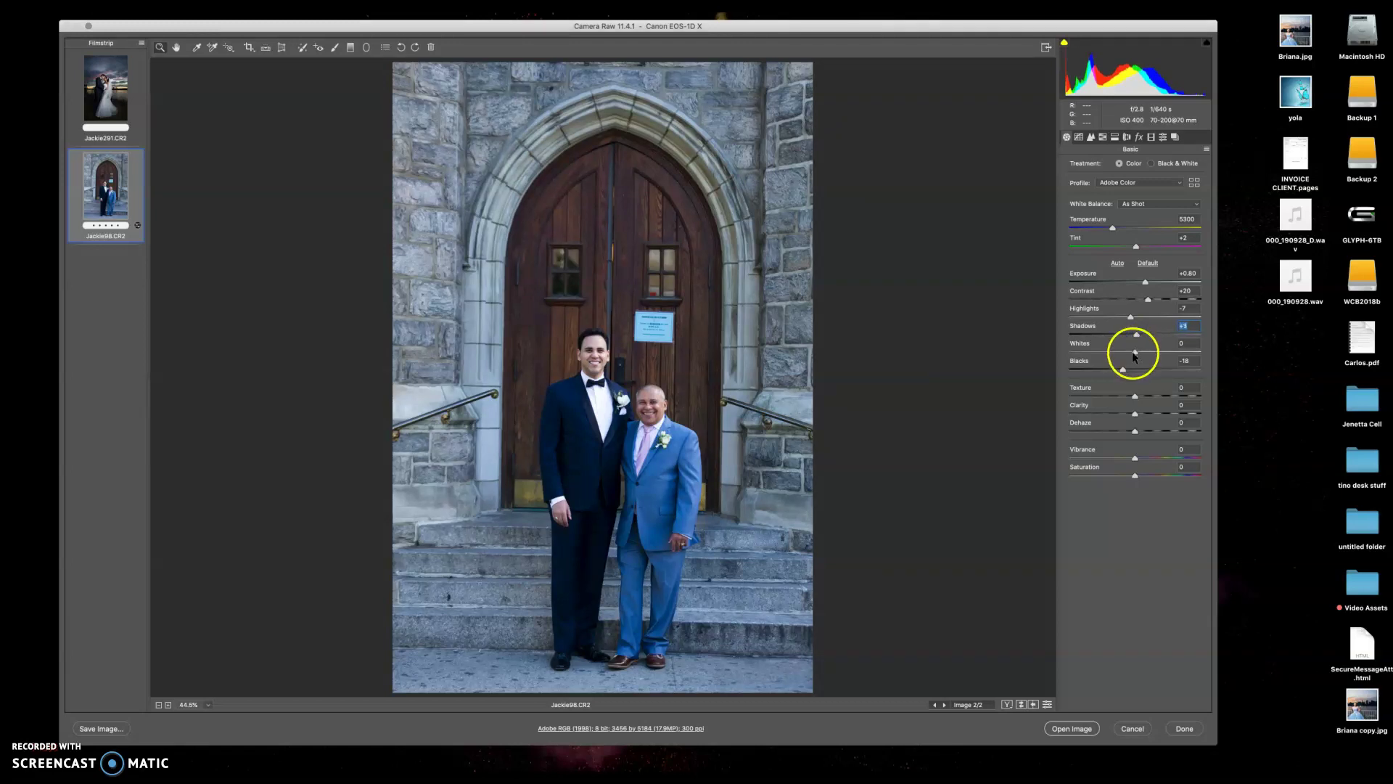
pyautogui.moveTo(1135, 351); pyautogui.dragTo(1042, 353)
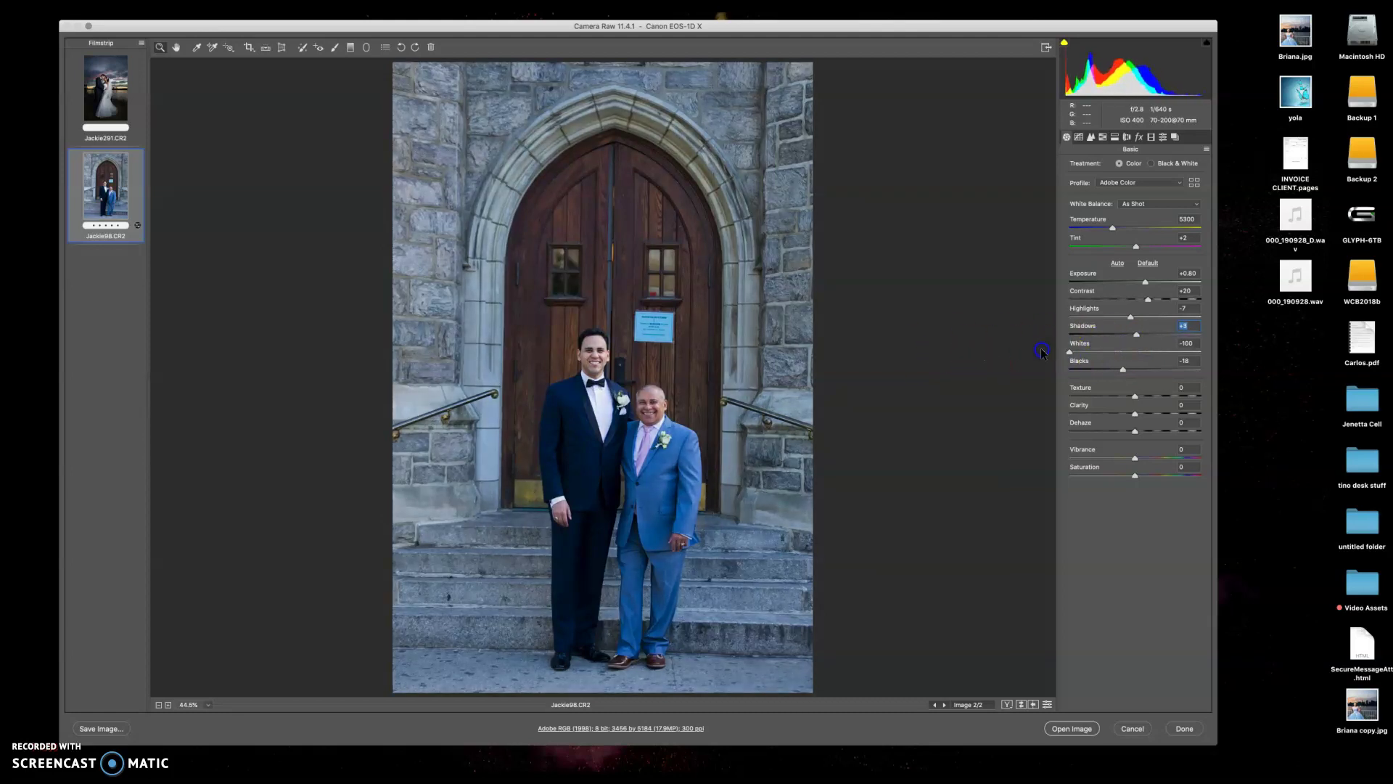
pyautogui.moveTo(1042, 352)
pyautogui.mouseDown()
pyautogui.moveTo(1003, 361)
pyautogui.moveTo(1131, 351)
pyautogui.mouseUp()
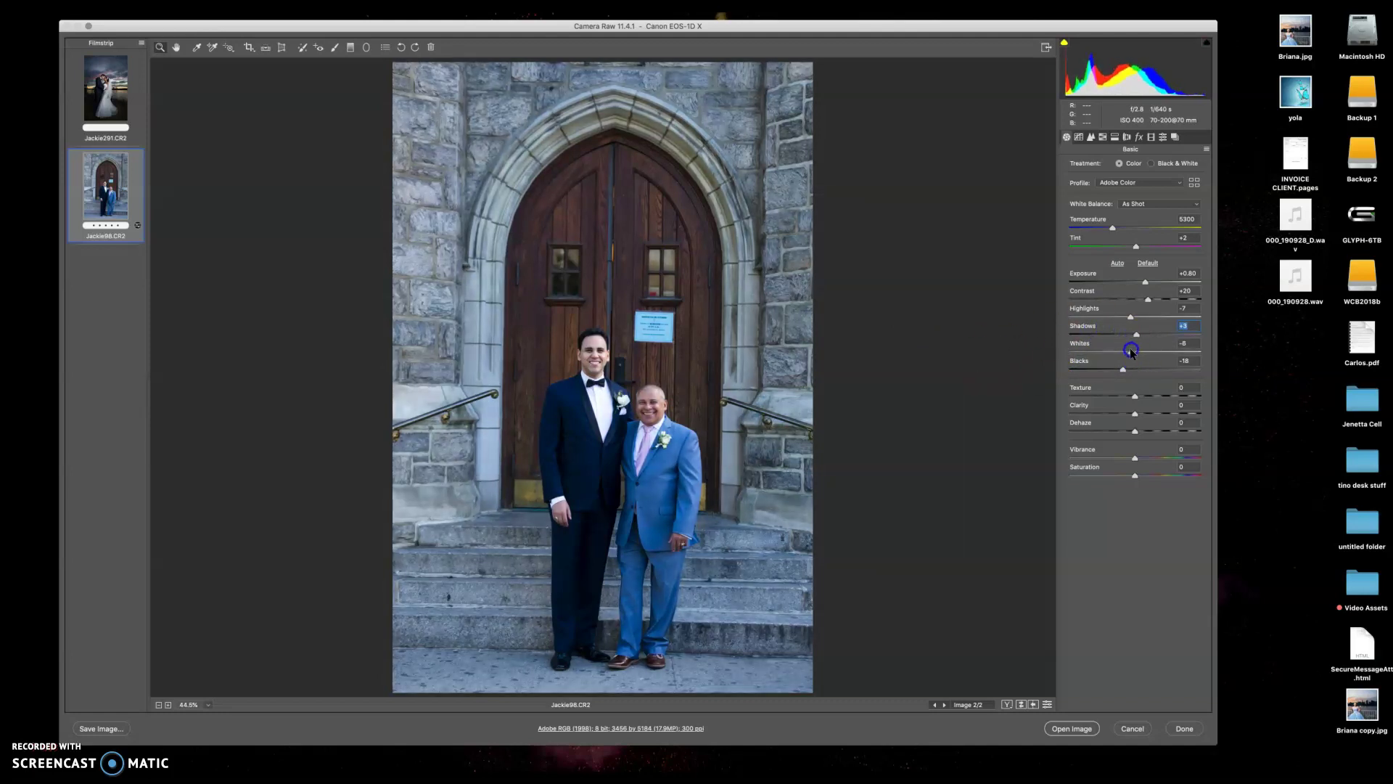
pyautogui.click(1130, 352)
pyautogui.press('Down')
pyautogui.press('Down')
pyautogui.press('Down')
# Add Texture +3, Clarity +2, Dehaze +2, Vibrance +6 and trim Saturation to -2.
pyautogui.click(1135, 399)
pyautogui.moveTo(1136, 398); pyautogui.dragTo(1139, 415)
pyautogui.click(1137, 416)
pyautogui.moveTo(1134, 431); pyautogui.dragTo(1069, 430)
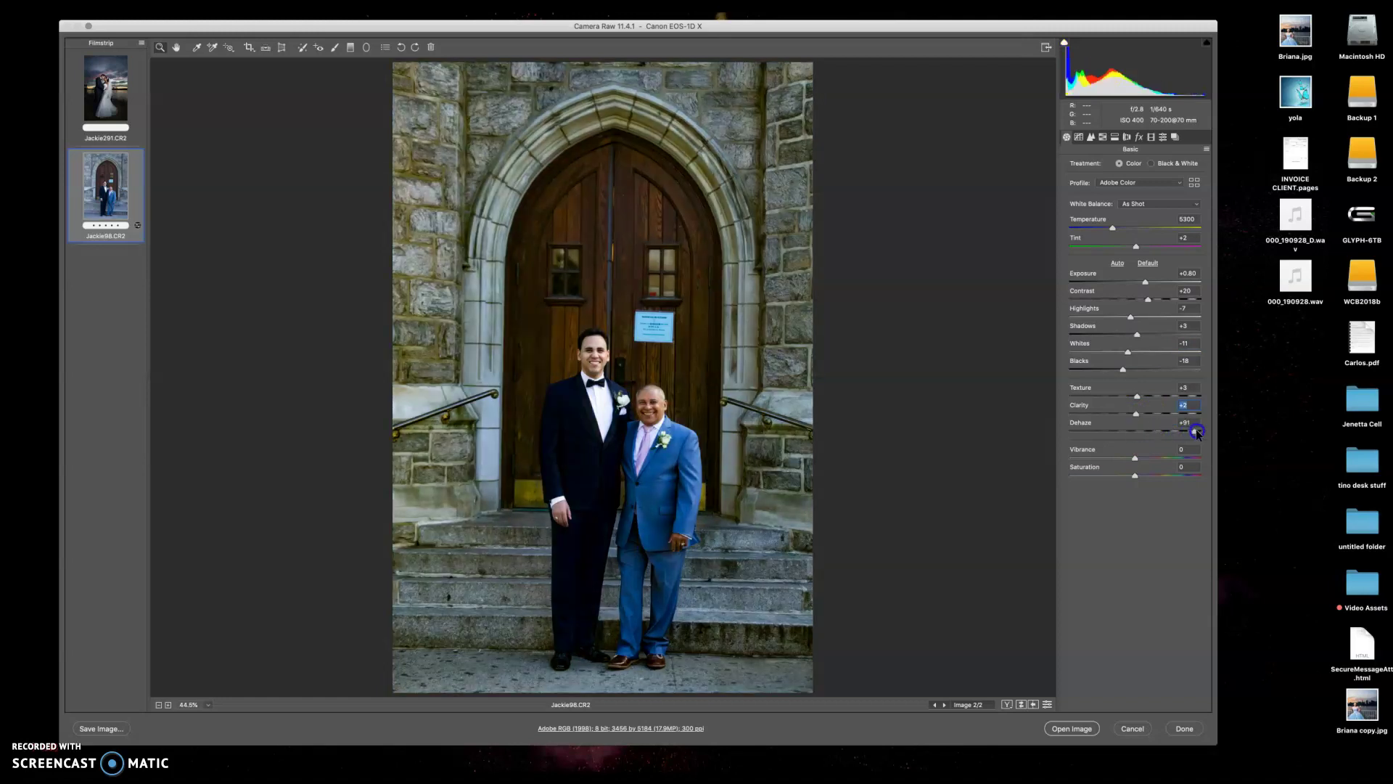
pyautogui.click(1070, 433)
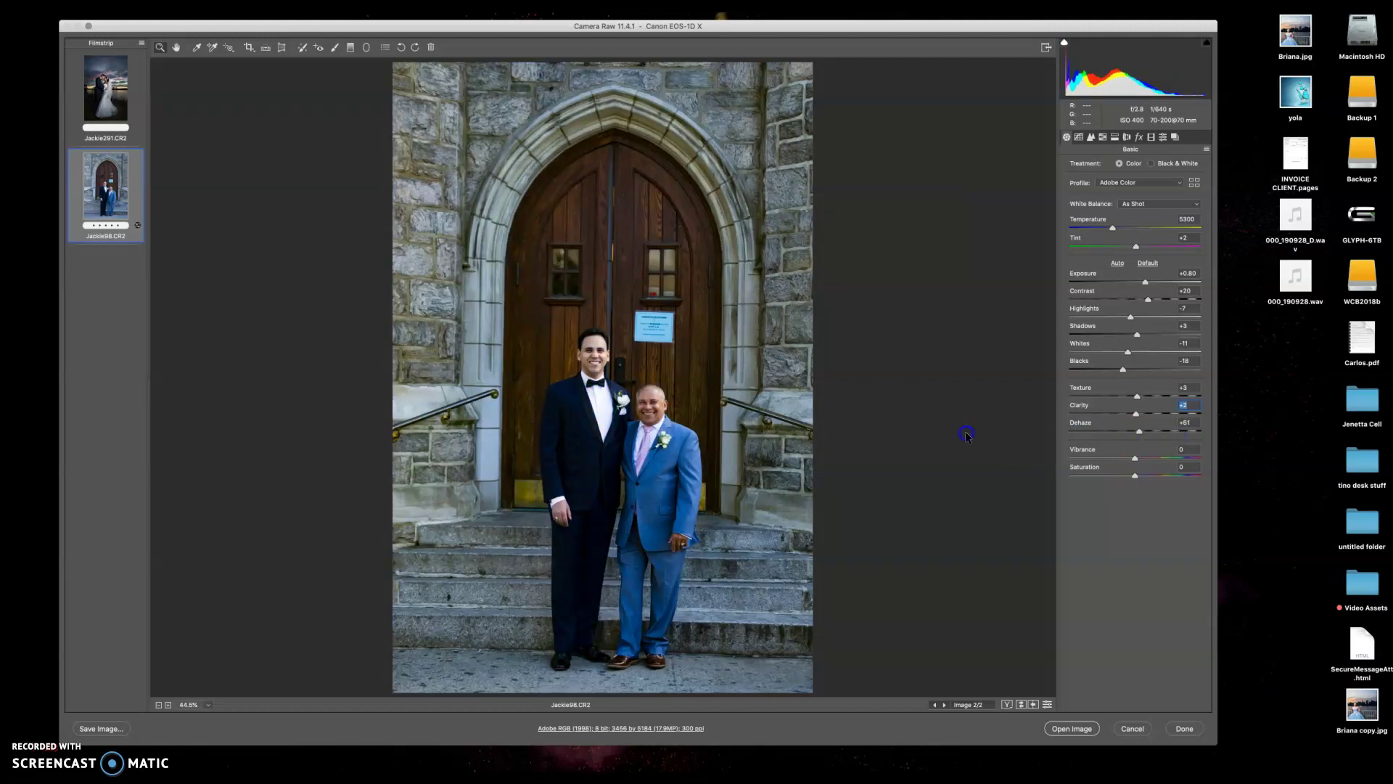
pyautogui.click(1139, 435)
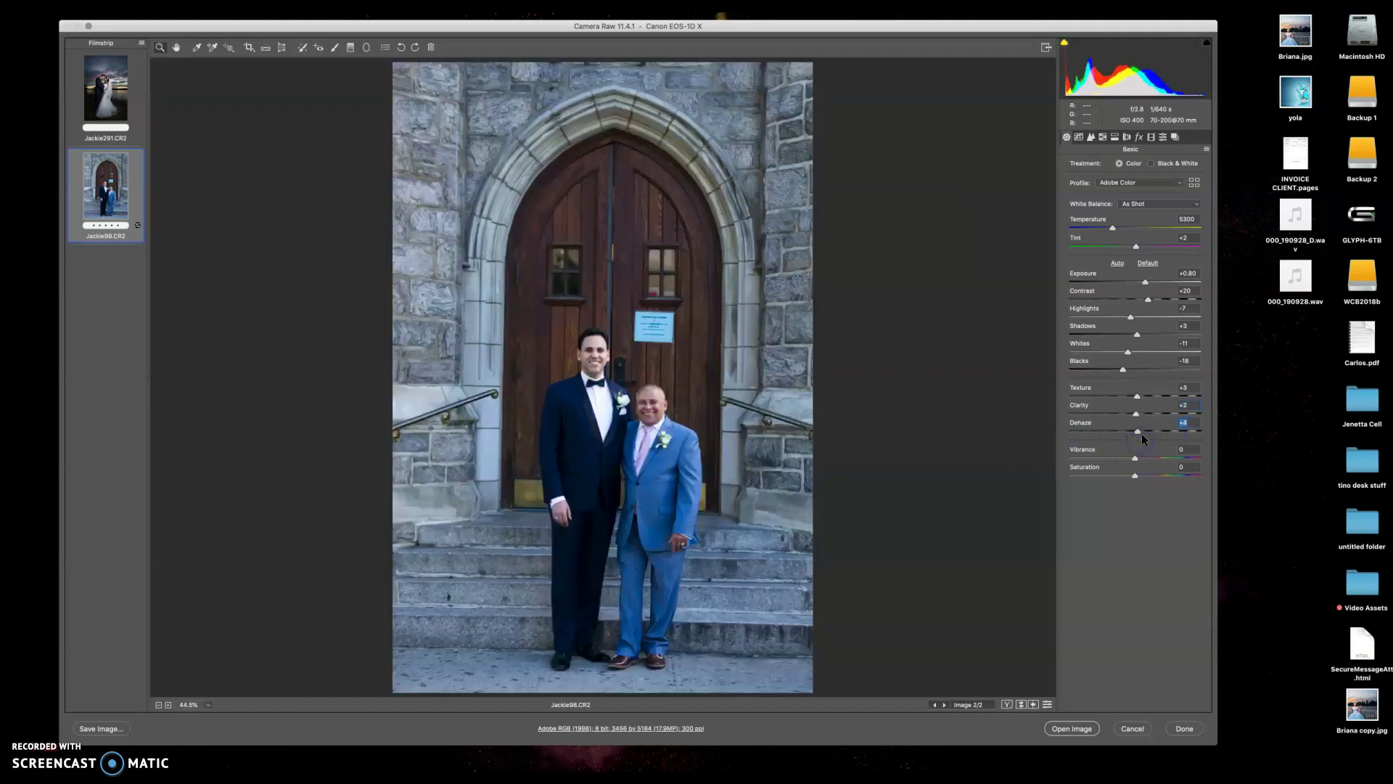
pyautogui.click(1138, 431)
pyautogui.click(1136, 432)
pyautogui.moveTo(1137, 457); pyautogui.dragTo(1142, 459)
pyautogui.click(1136, 476)
pyautogui.moveTo(1135, 476); pyautogui.dragTo(1135, 476)
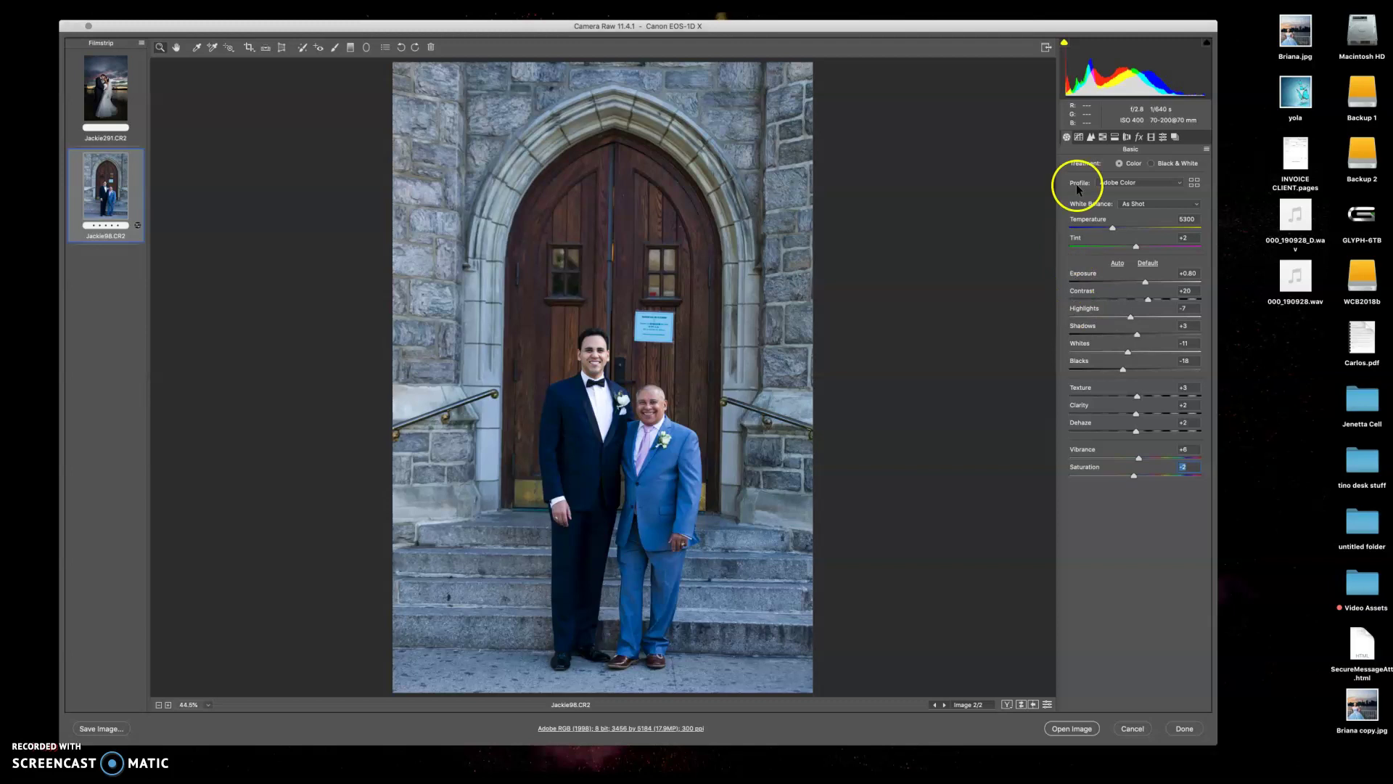
# Warm Temperature to 5800, nudge Exposure to +0.85 and set Tint to +9.
pyautogui.moveTo(1114, 229); pyautogui.dragTo(1122, 228)
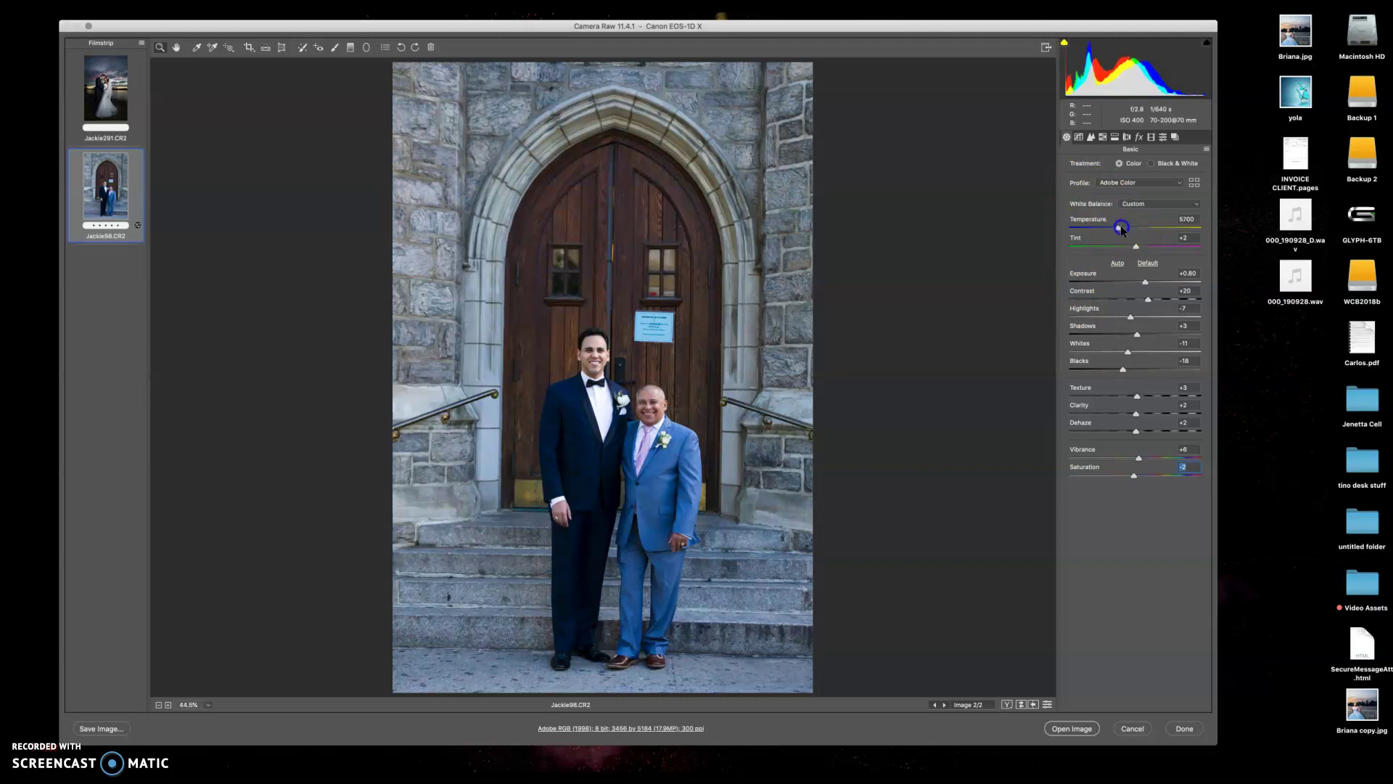
pyautogui.moveTo(1122, 230); pyautogui.dragTo(1121, 229)
pyautogui.moveTo(1147, 281); pyautogui.dragTo(1149, 282)
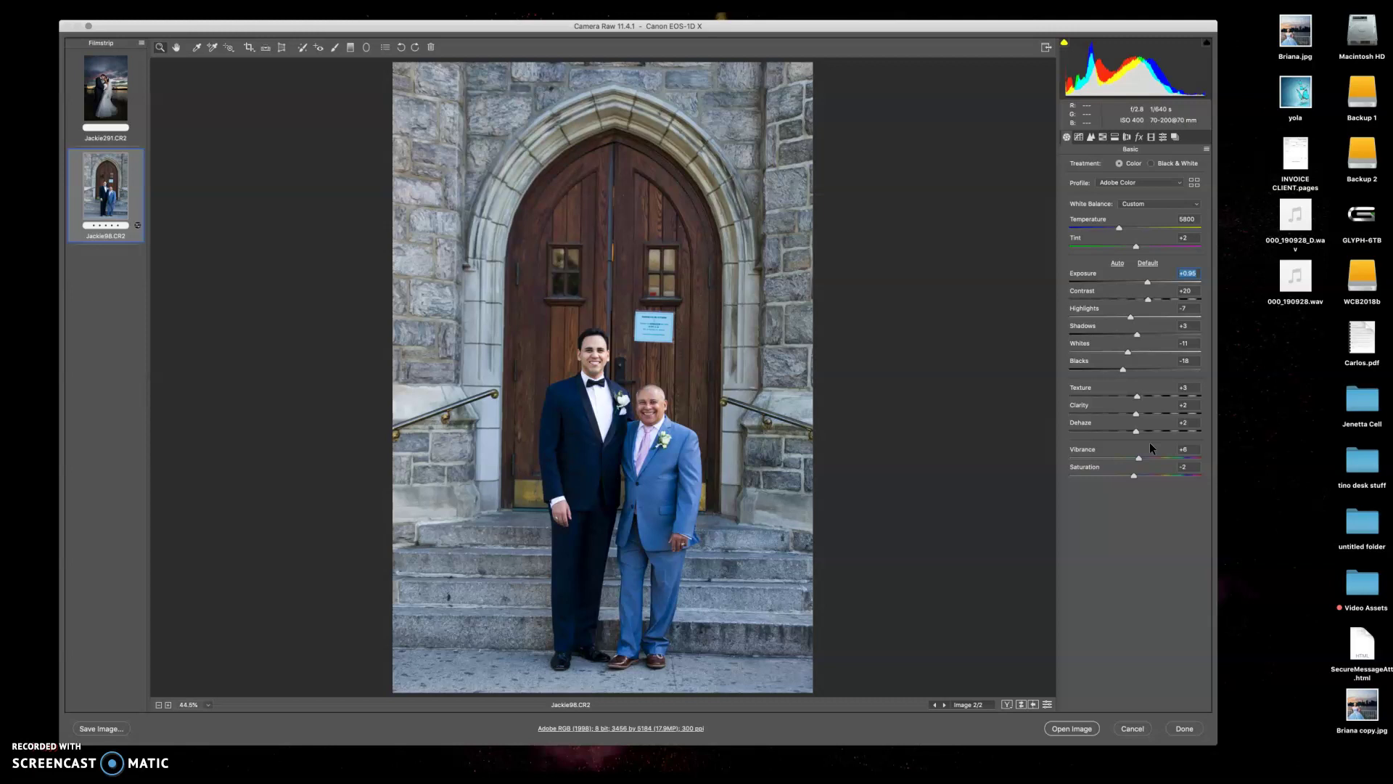
pyautogui.click(1115, 420)
pyautogui.moveTo(1136, 246); pyautogui.dragTo(1140, 246)
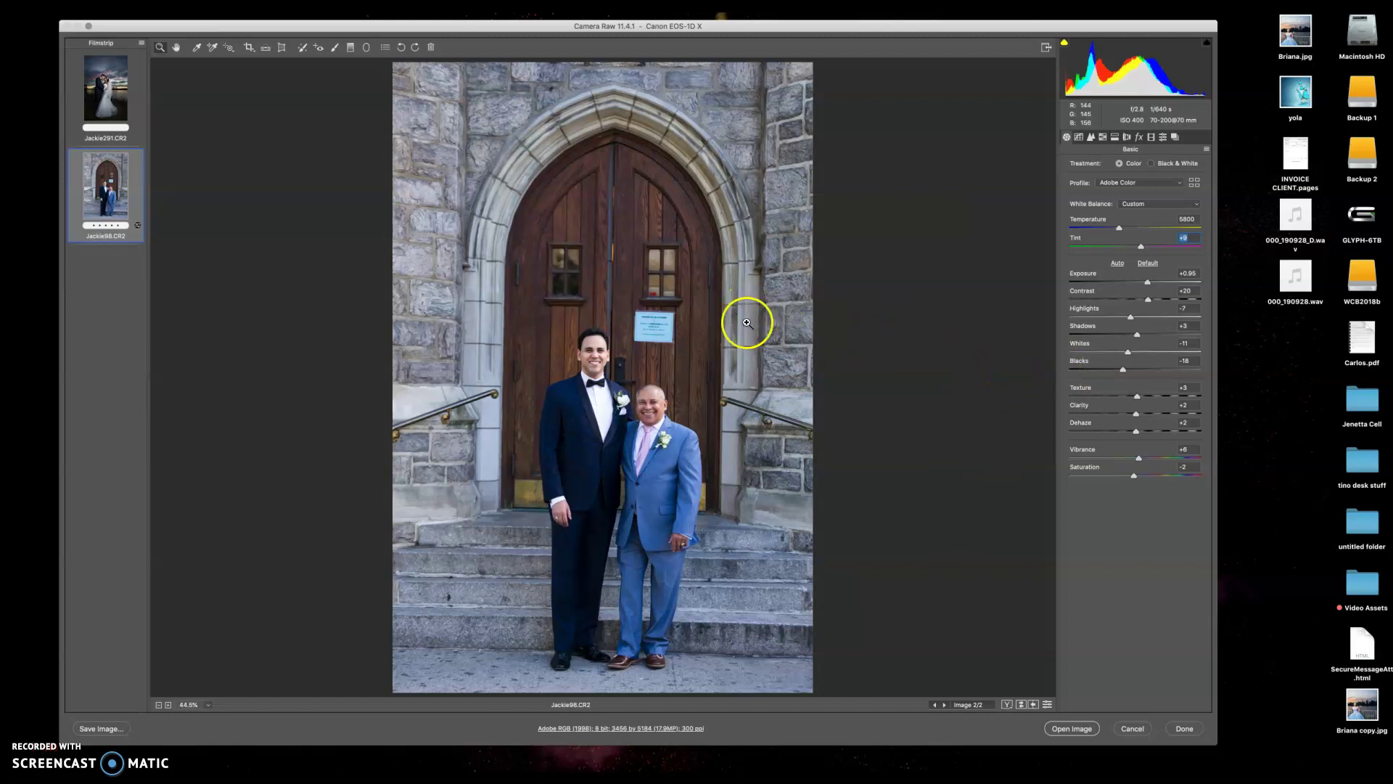
# In Transform, try Auto upright, then switch to Guided Upright.
pyautogui.click(283, 53)
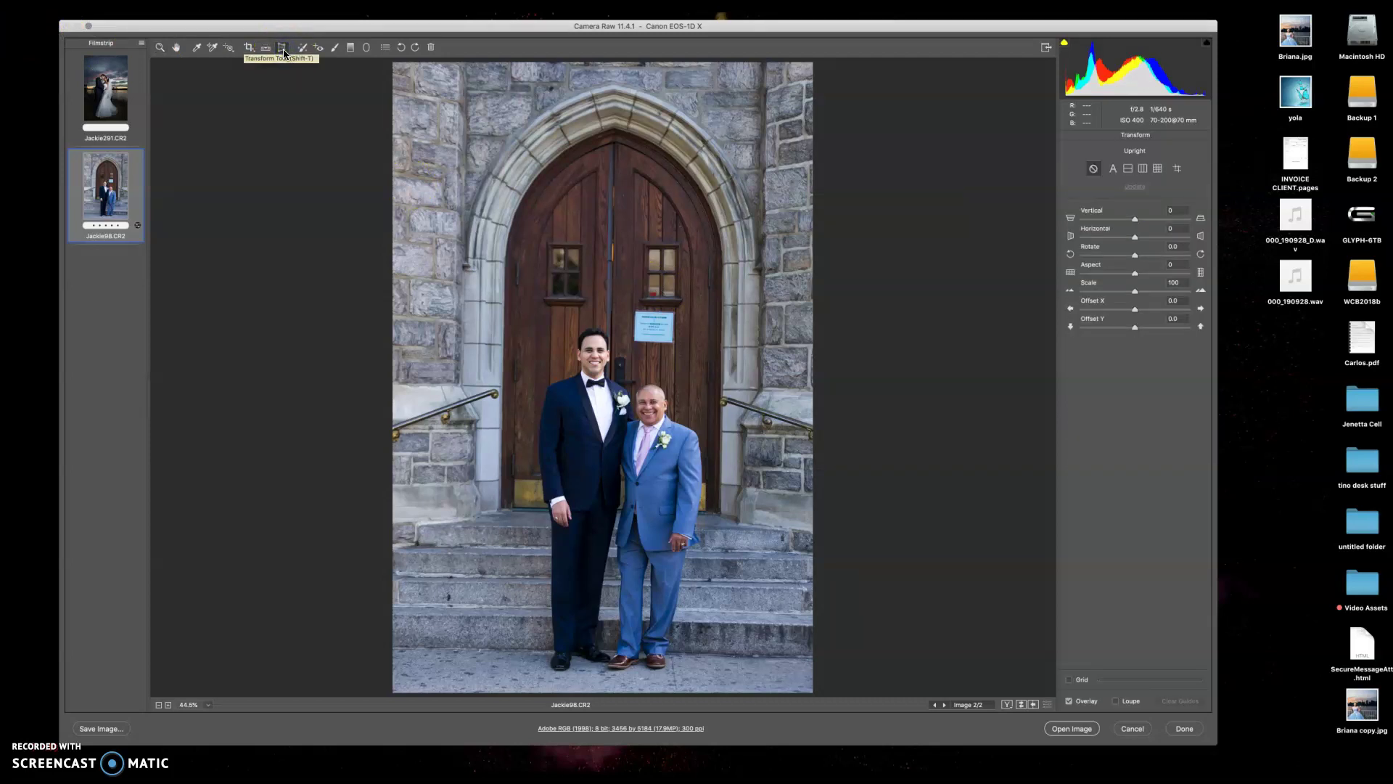
pyautogui.click(1113, 169)
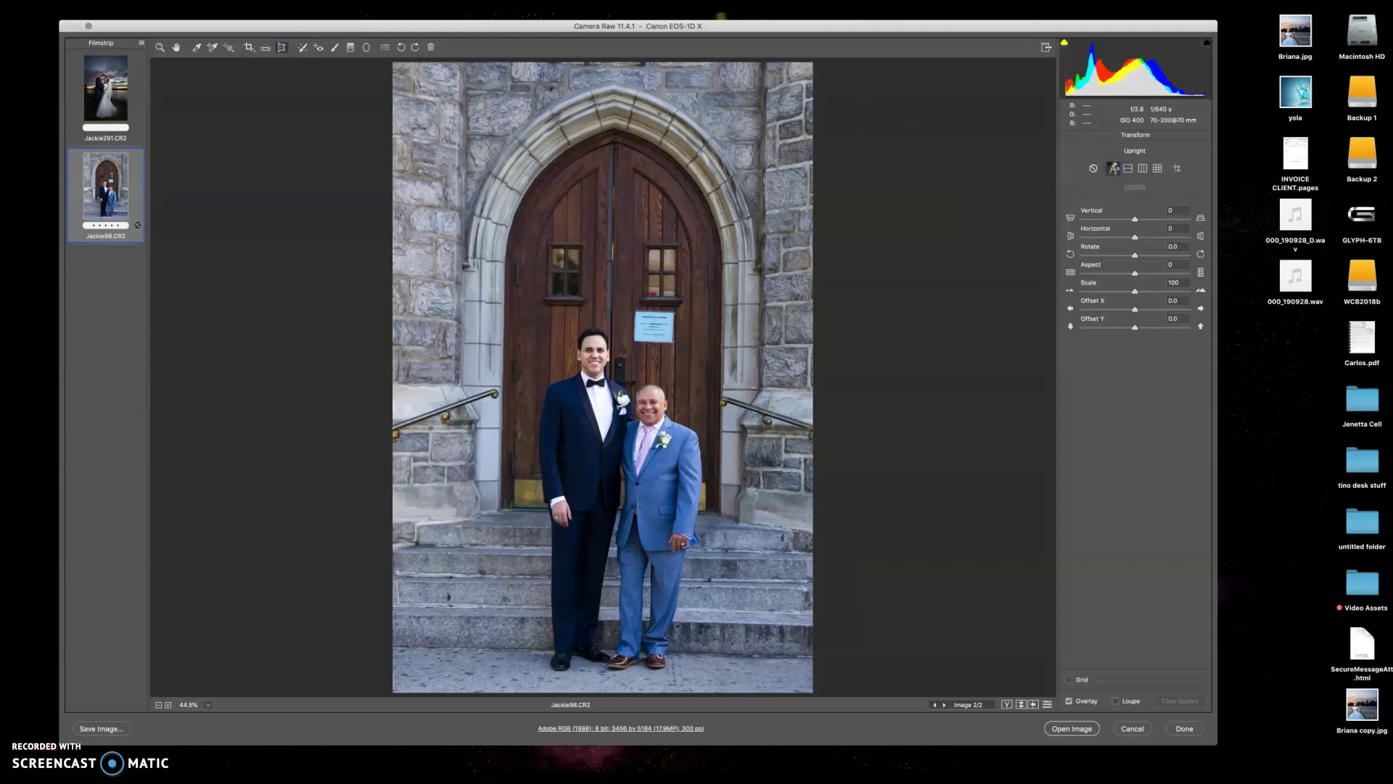
pyautogui.click(1094, 169)
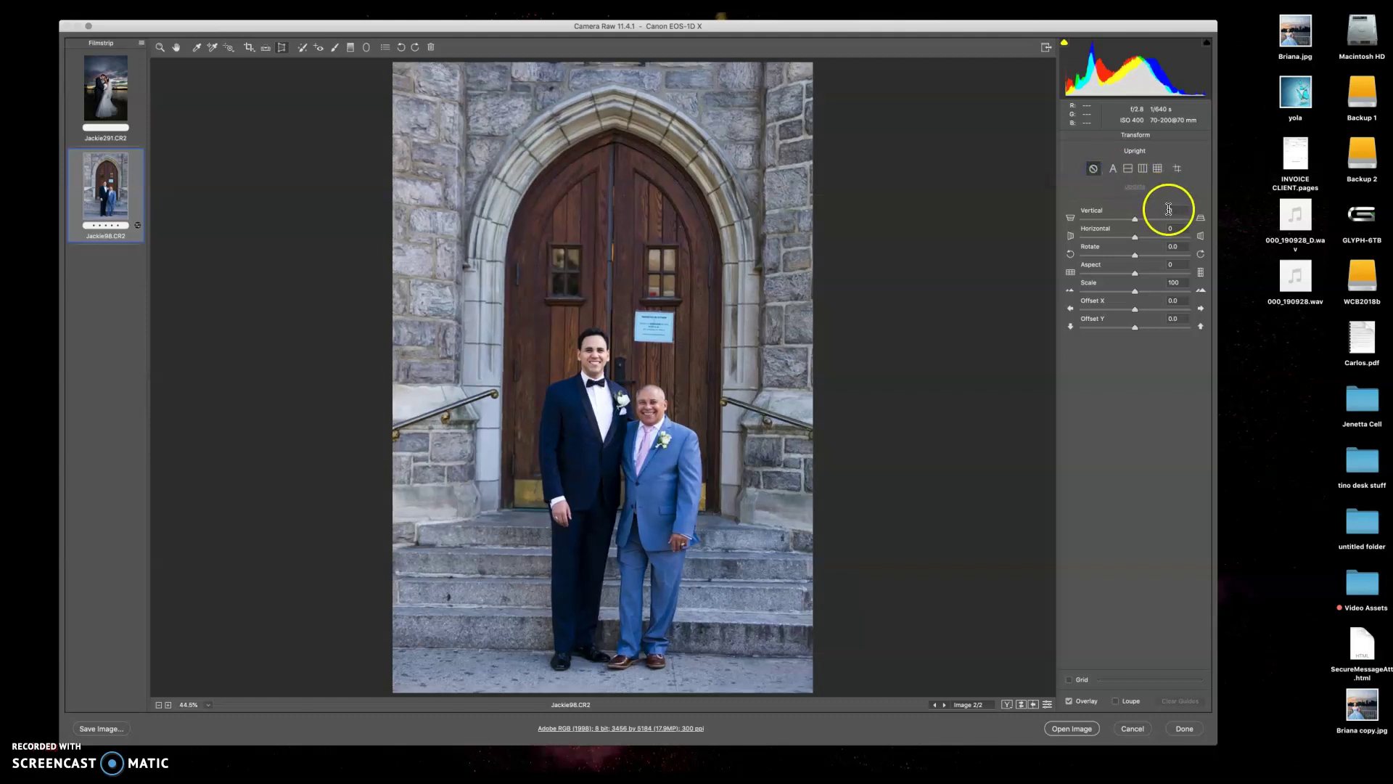
pyautogui.click(1177, 169)
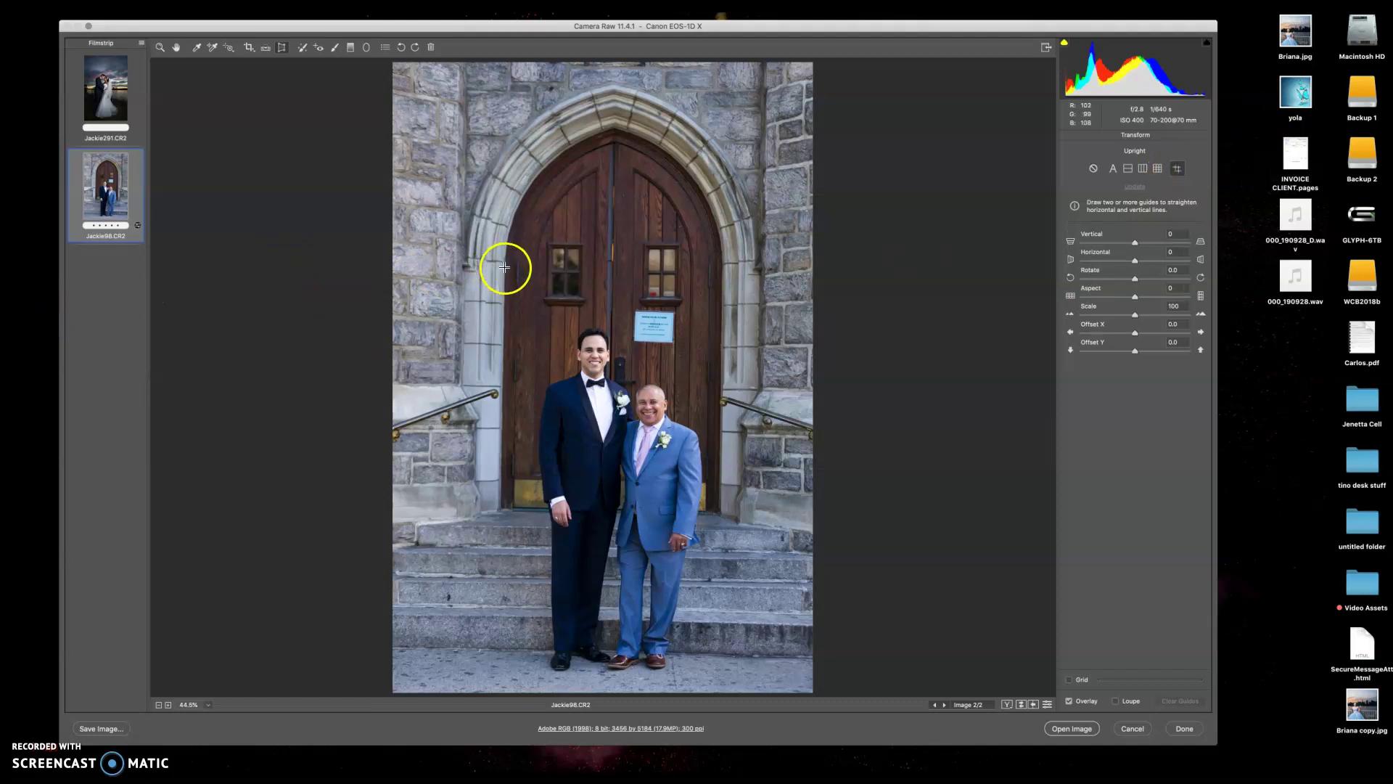
# Draw guides along both door edges, across the steps and across the arch.
pyautogui.moveTo(503, 268); pyautogui.dragTo(497, 671)
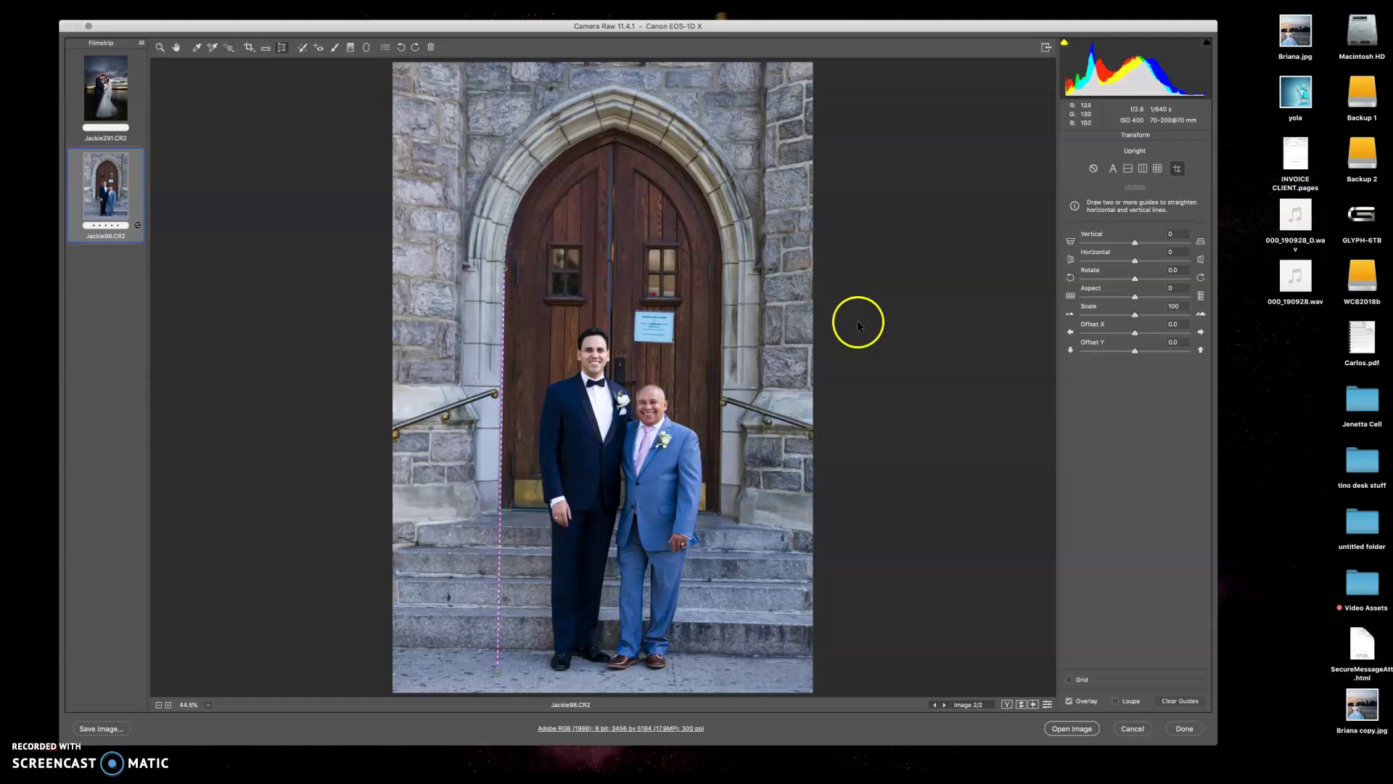
pyautogui.moveTo(721, 258); pyautogui.dragTo(717, 617)
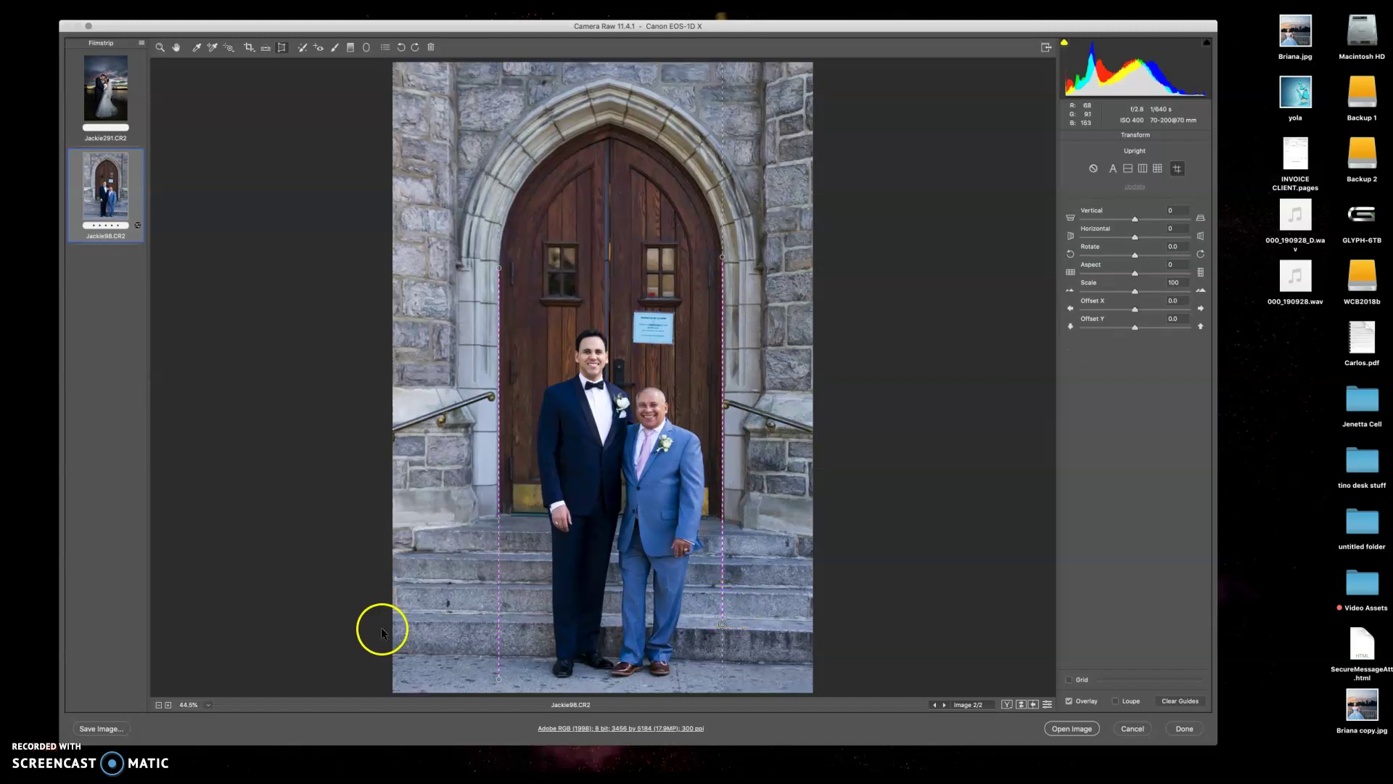
pyautogui.moveTo(413, 621); pyautogui.dragTo(981, 634)
pyautogui.click(993, 603)
pyautogui.moveTo(734, 155); pyautogui.dragTo(734, 160)
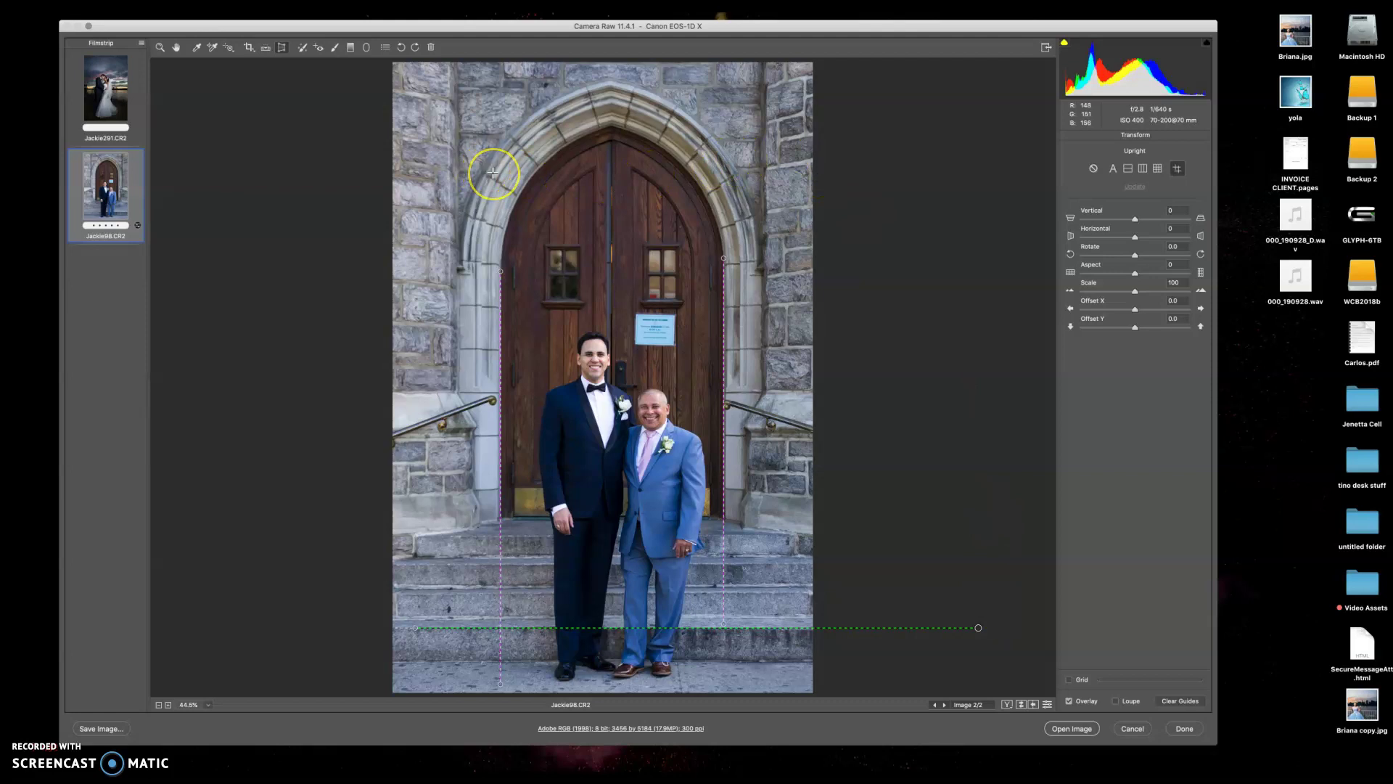
pyautogui.click(503, 228)
pyautogui.moveTo(503, 228); pyautogui.dragTo(781, 230)
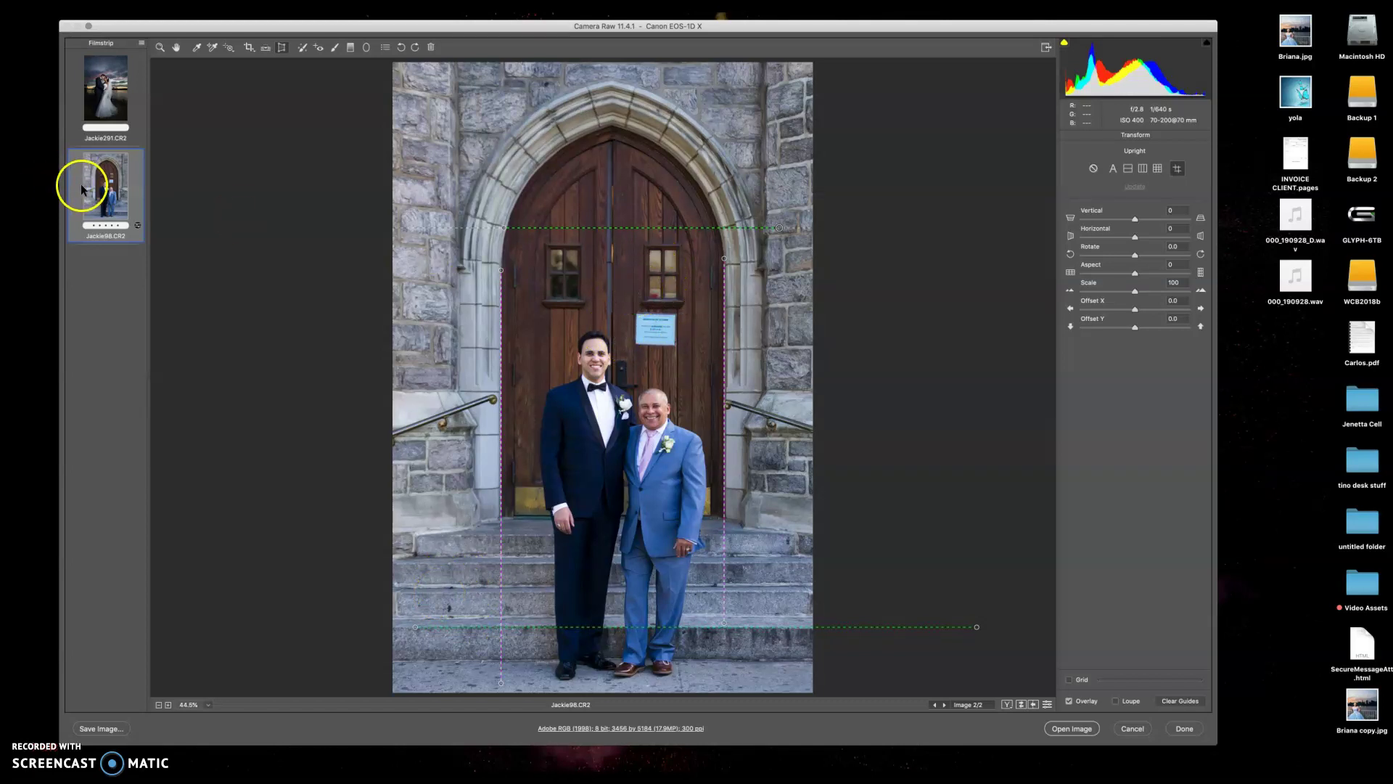
# Select both raw files in the filmstrip and bring up the Filmstrip menu options.
pyautogui.keyDown('shift'); pyautogui.click(95, 140); pyautogui.keyUp('shift')
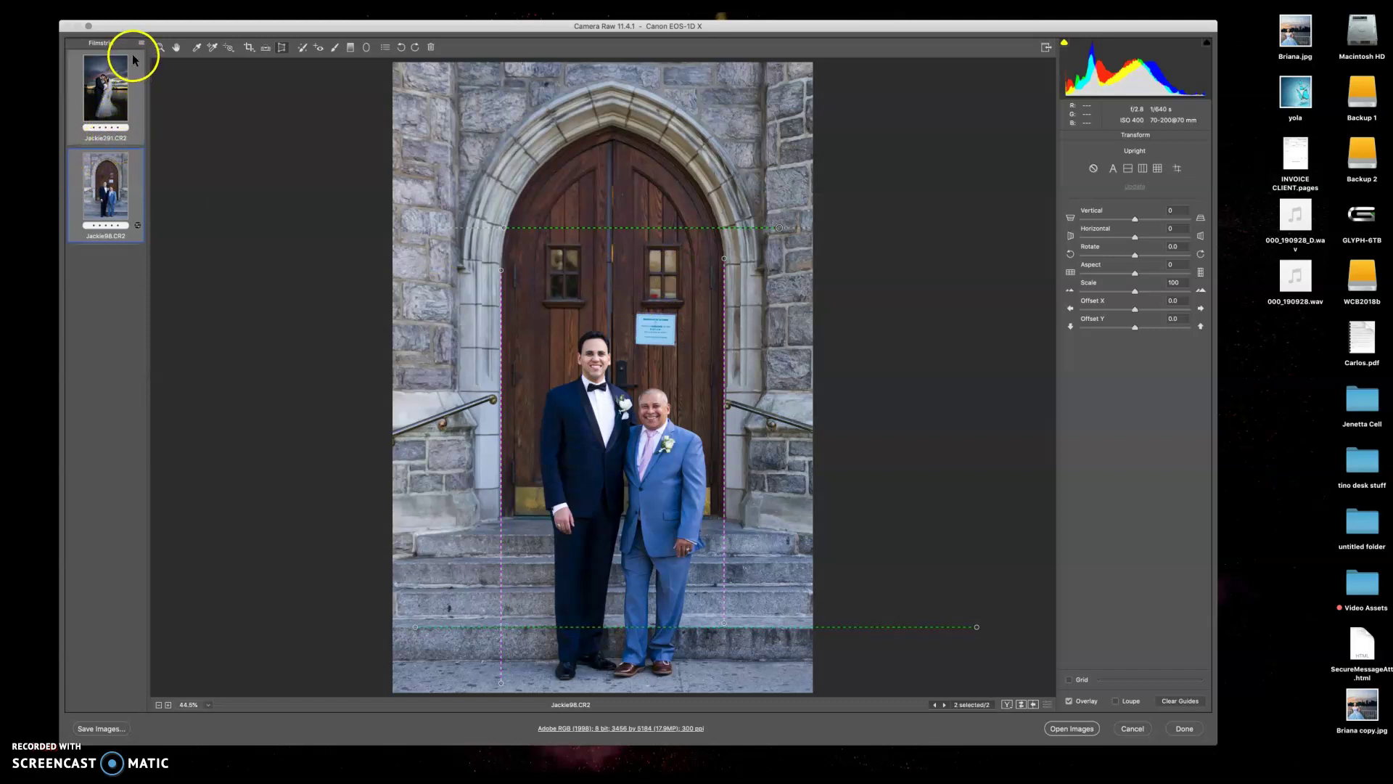
pyautogui.click(105, 178)
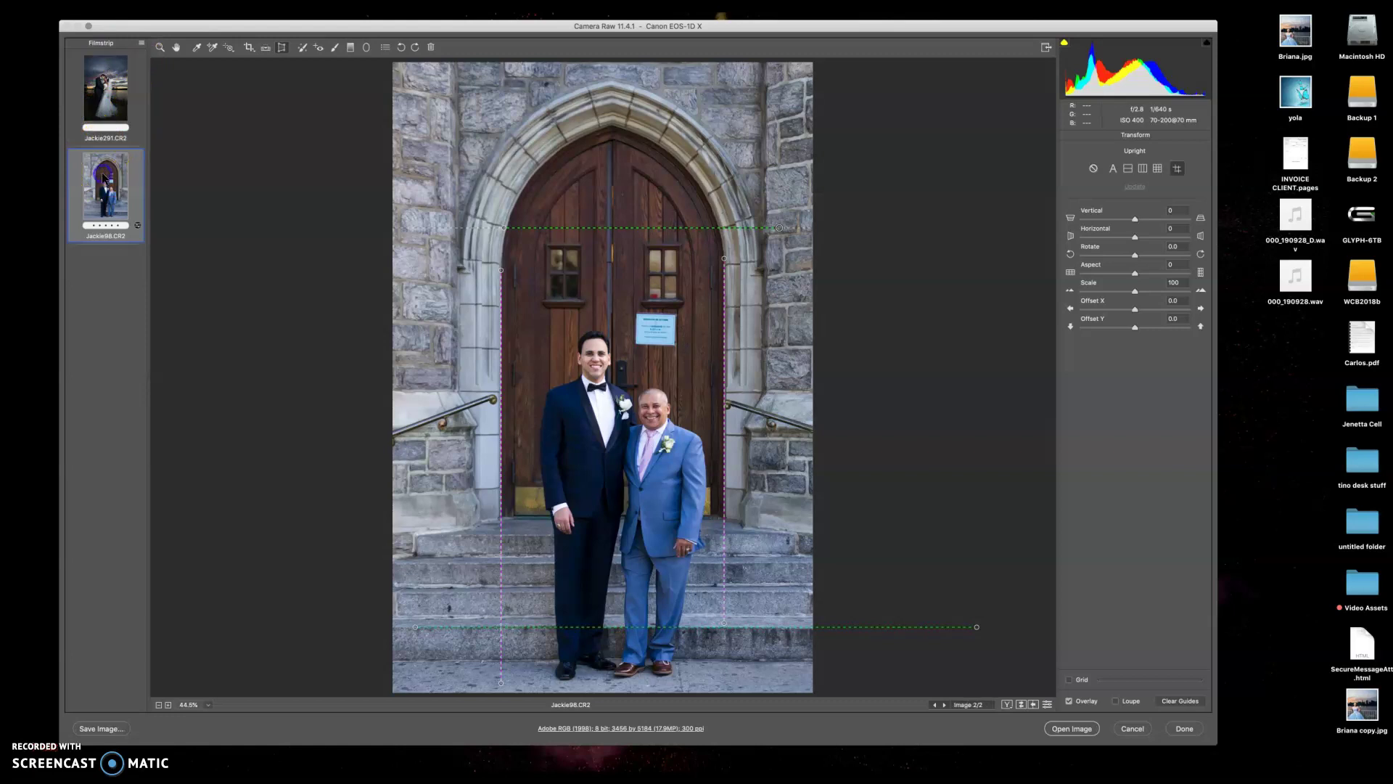
pyautogui.click(107, 85)
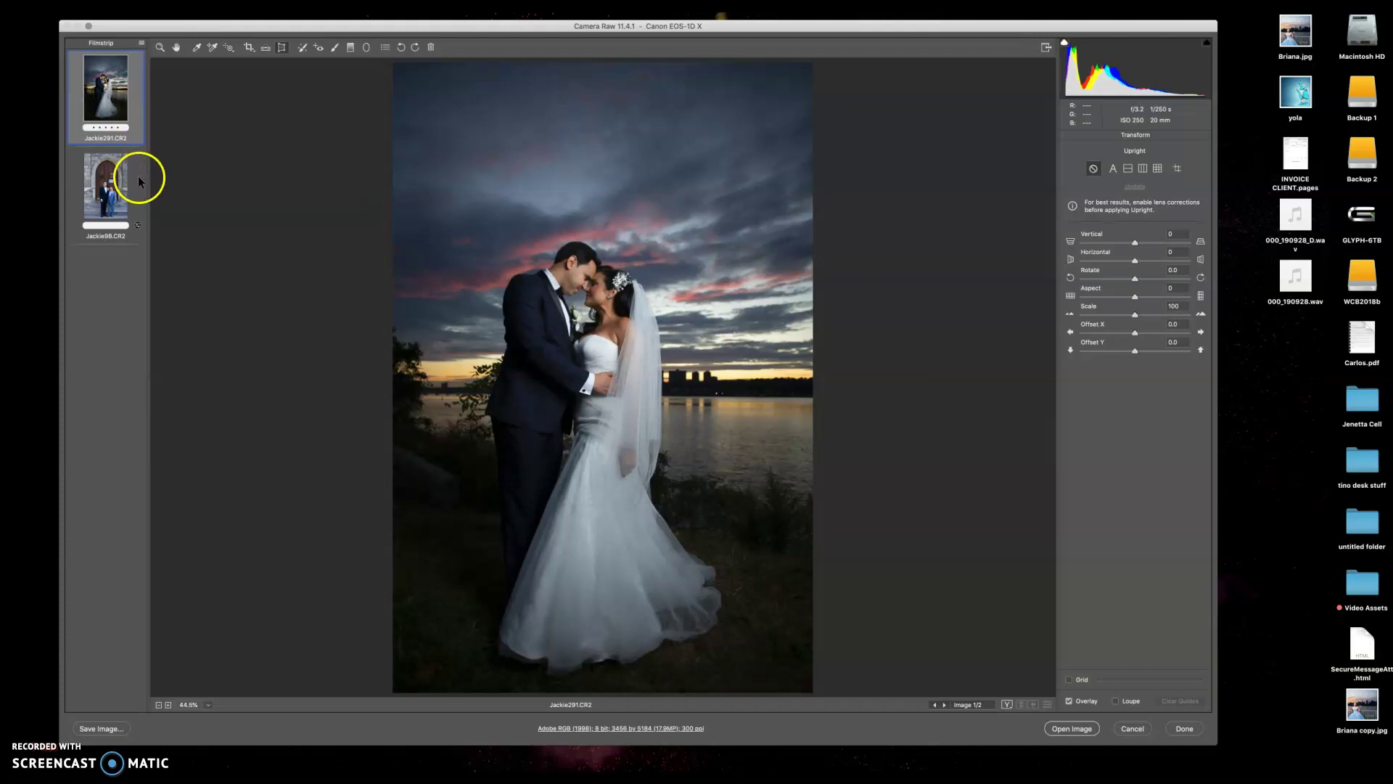
pyautogui.click(98, 188)
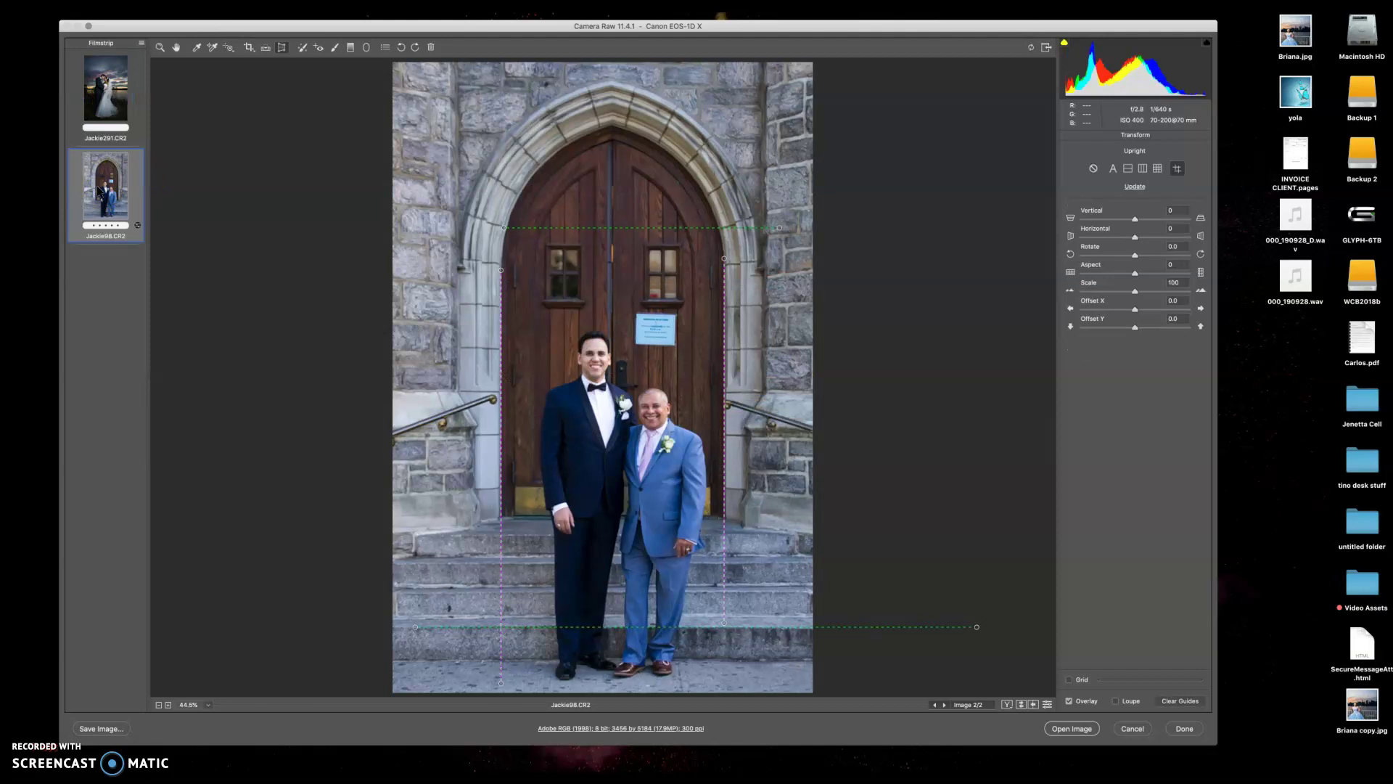
pyautogui.click(117, 111)
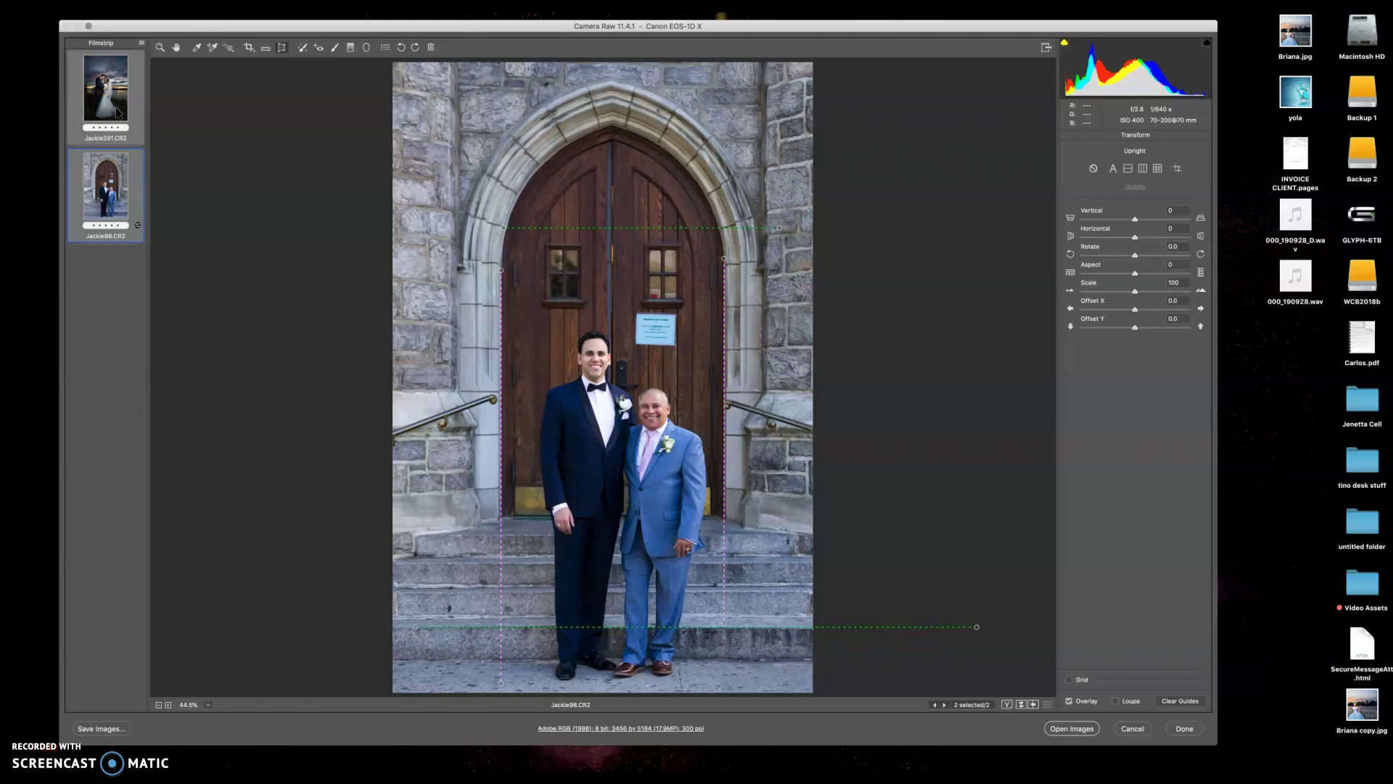
pyautogui.click(164, 41)
pyautogui.click(142, 44)
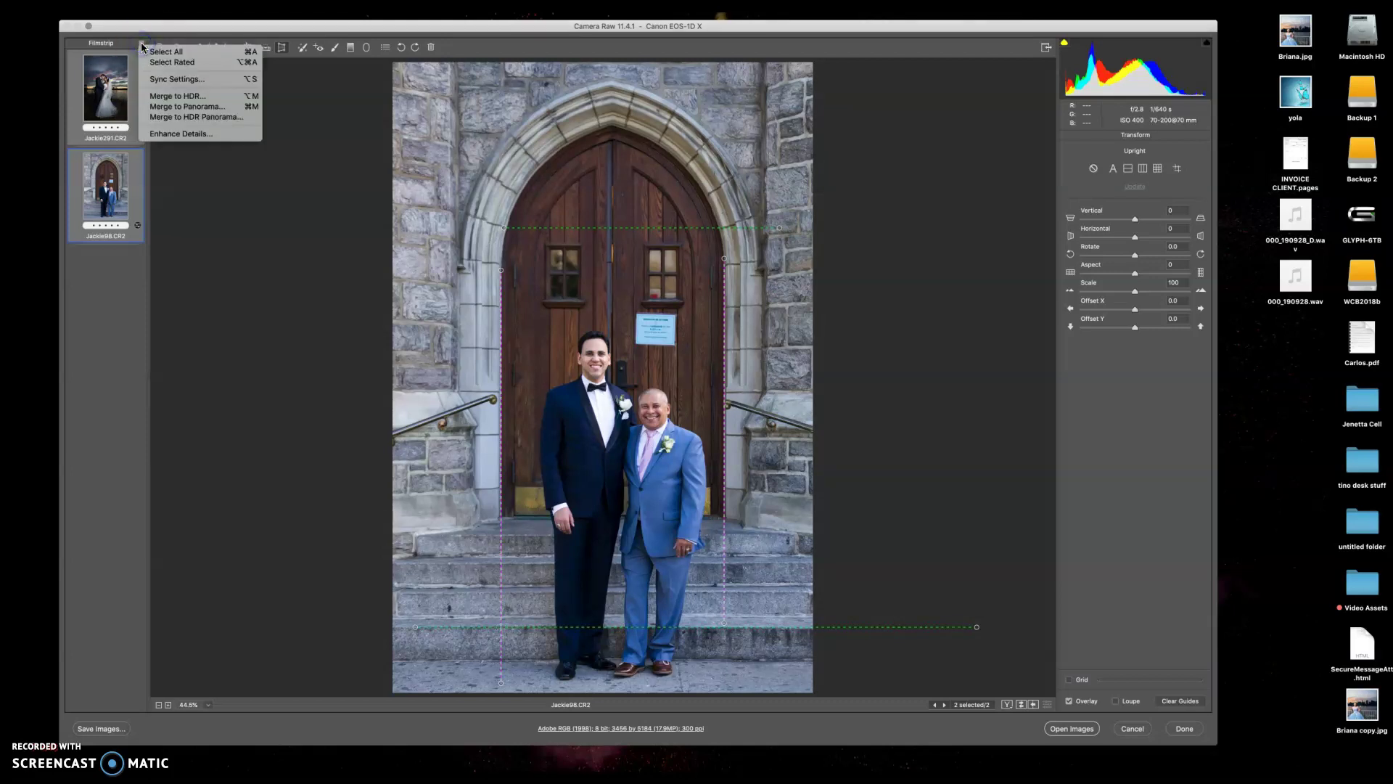
# Sync the current settings to the other photo, excluding White Balance.
pyautogui.click(165, 81)
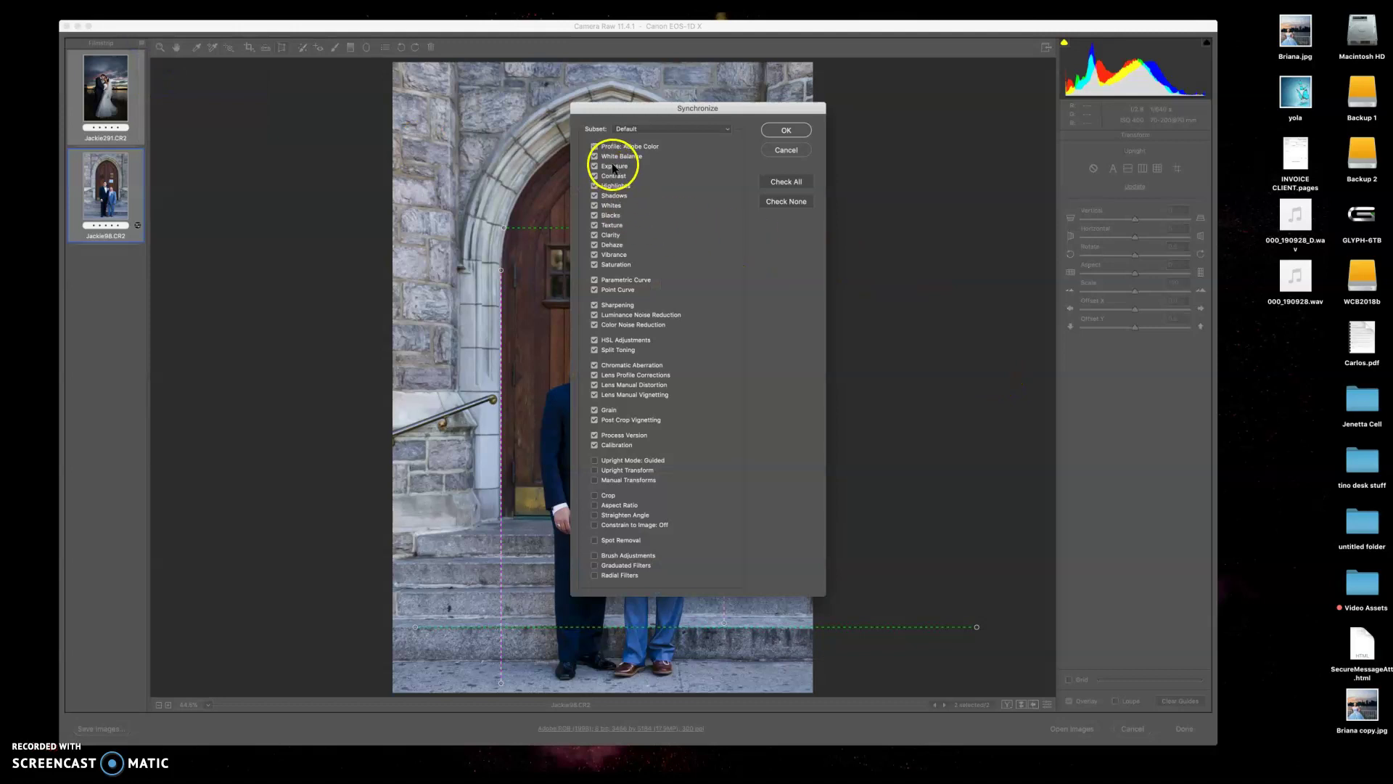
pyautogui.click(594, 156)
pyautogui.click(774, 150)
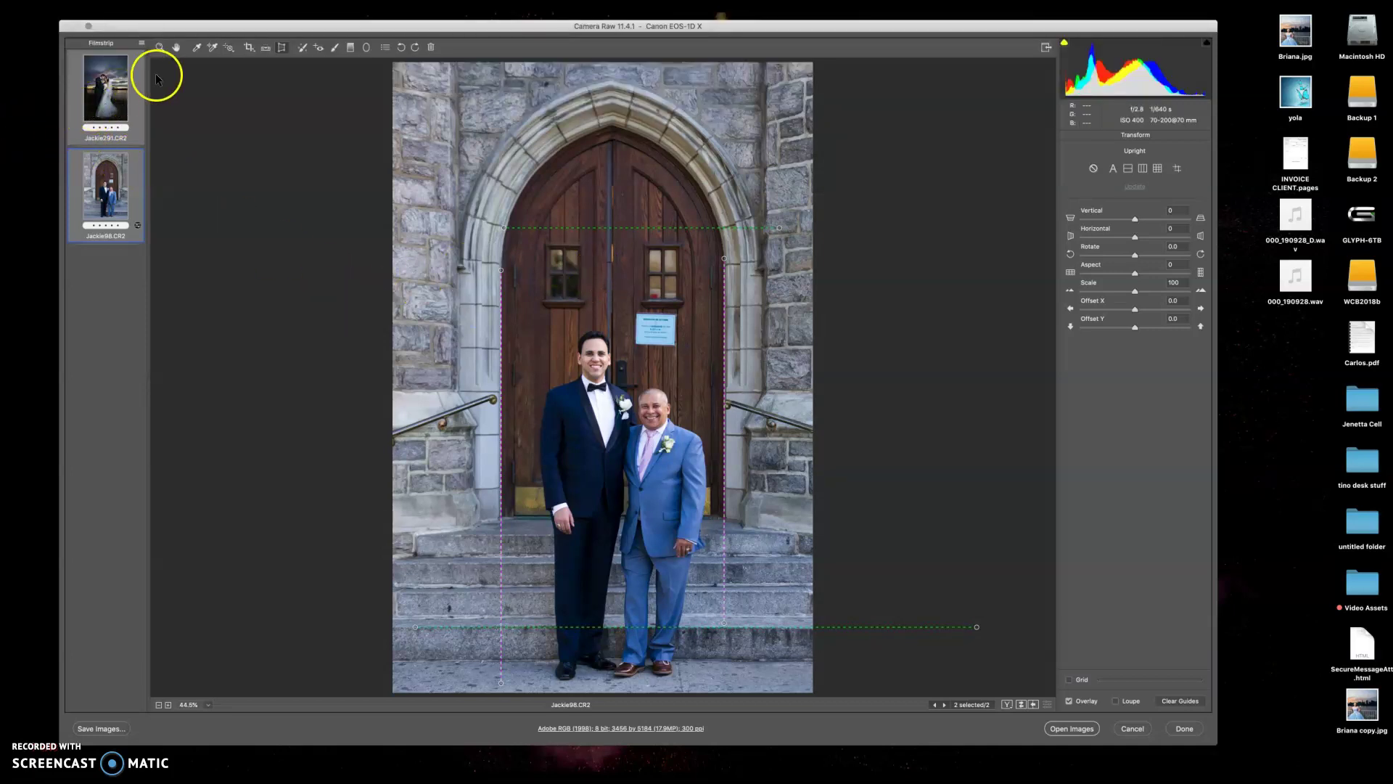
# Re-sync the settings without White Balance but with Process Version, then show Jackie291.CR2.
pyautogui.click(141, 43)
pyautogui.click(159, 78)
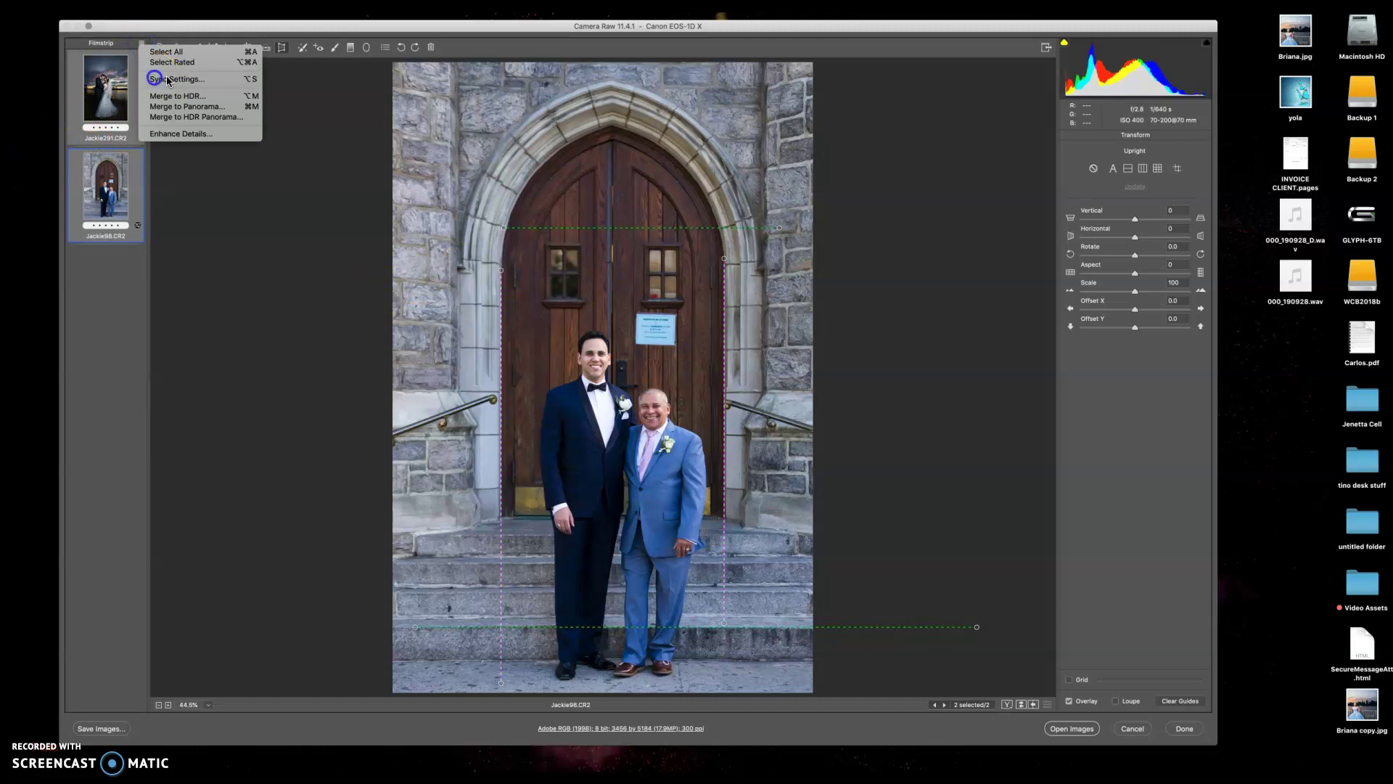
pyautogui.click(594, 157)
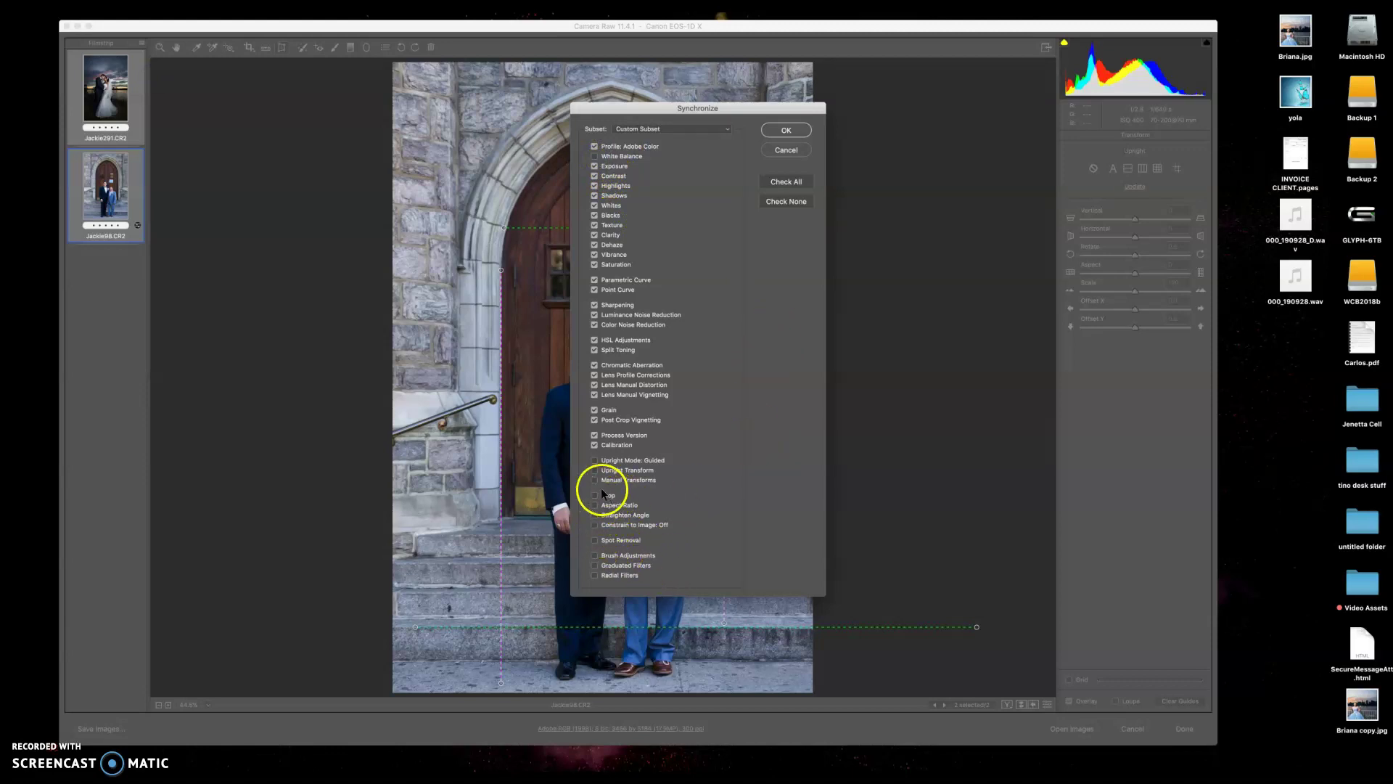
pyautogui.click(594, 435)
pyautogui.click(772, 132)
pyautogui.click(114, 98)
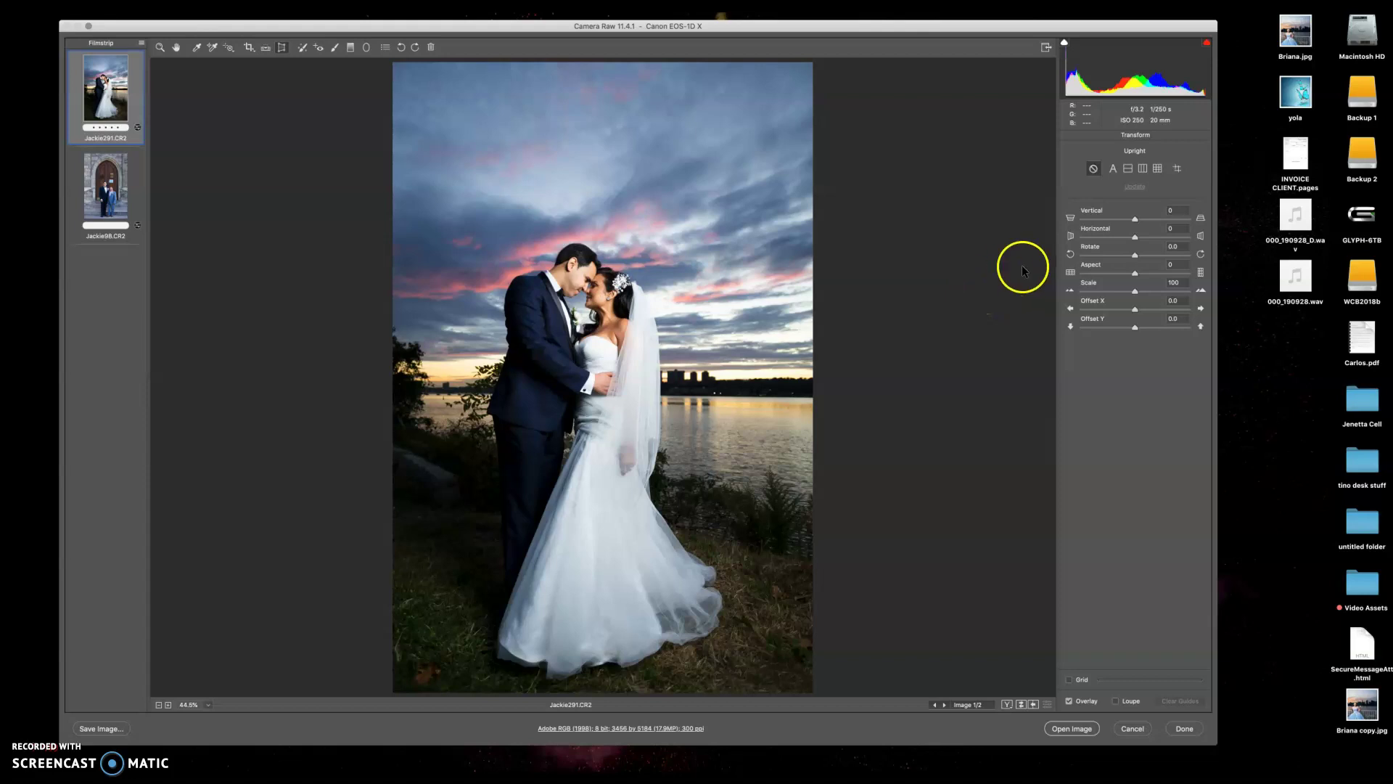
# Set Jackie291.CR2 Highlights to -17, Whites to -20, Temperature to 4900, then select both photos.
pyautogui.click(161, 48)
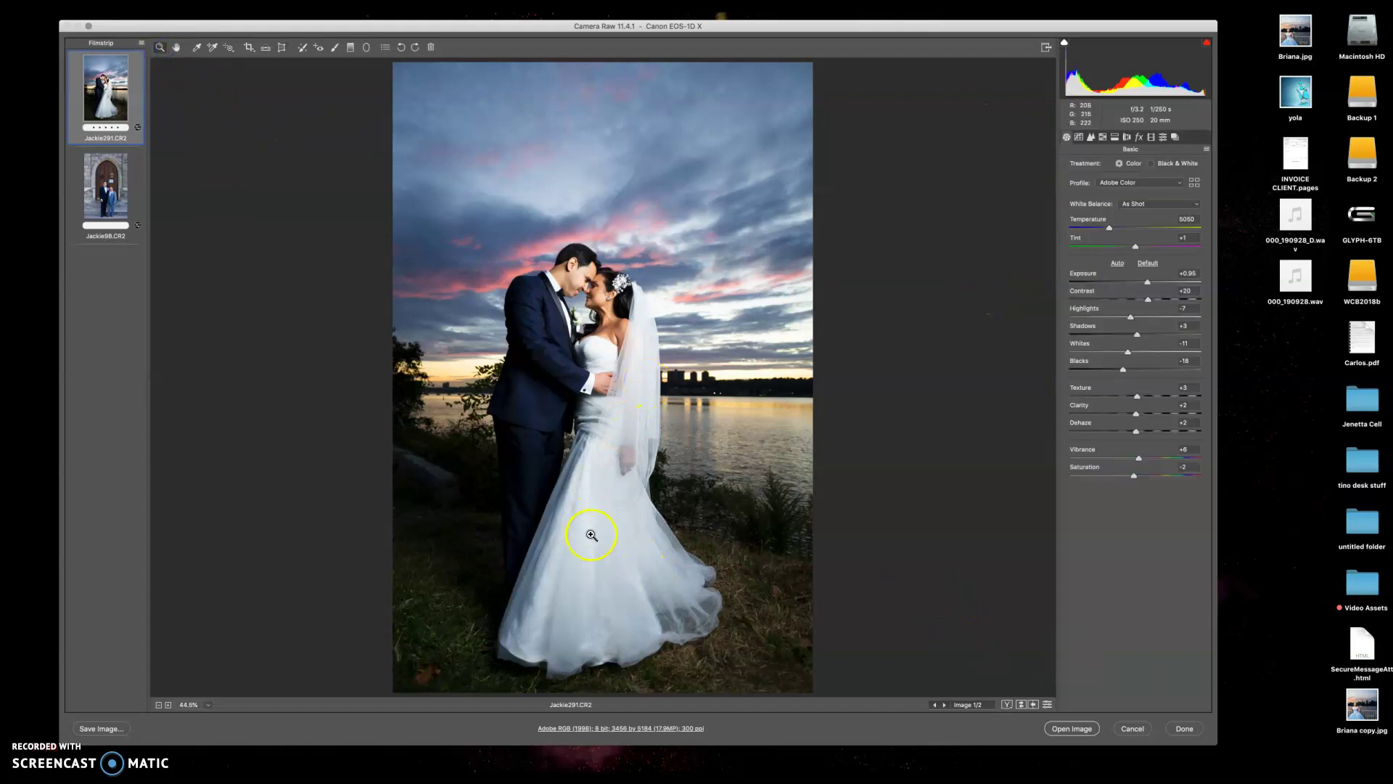
pyautogui.click(1131, 318)
pyautogui.click(1128, 353)
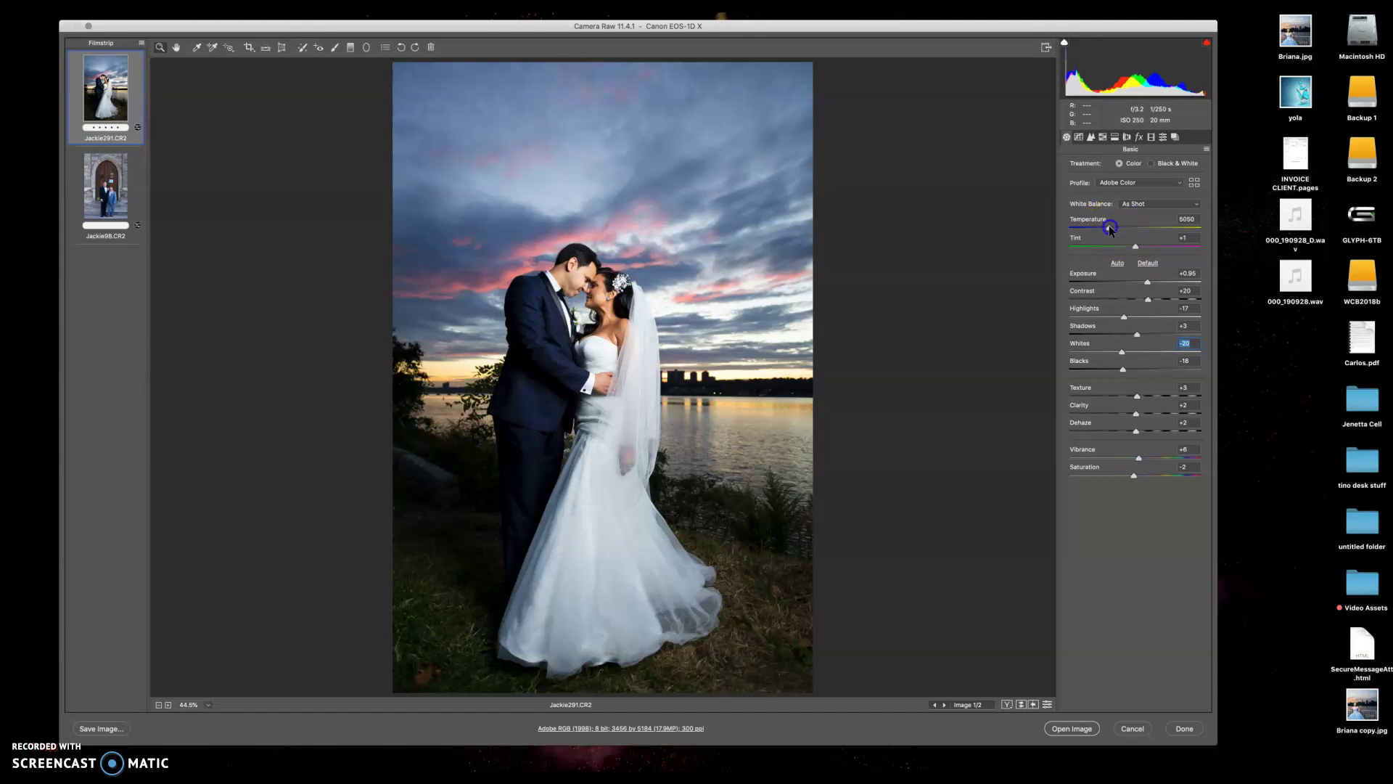
pyautogui.moveTo(1108, 227); pyautogui.dragTo(1106, 227)
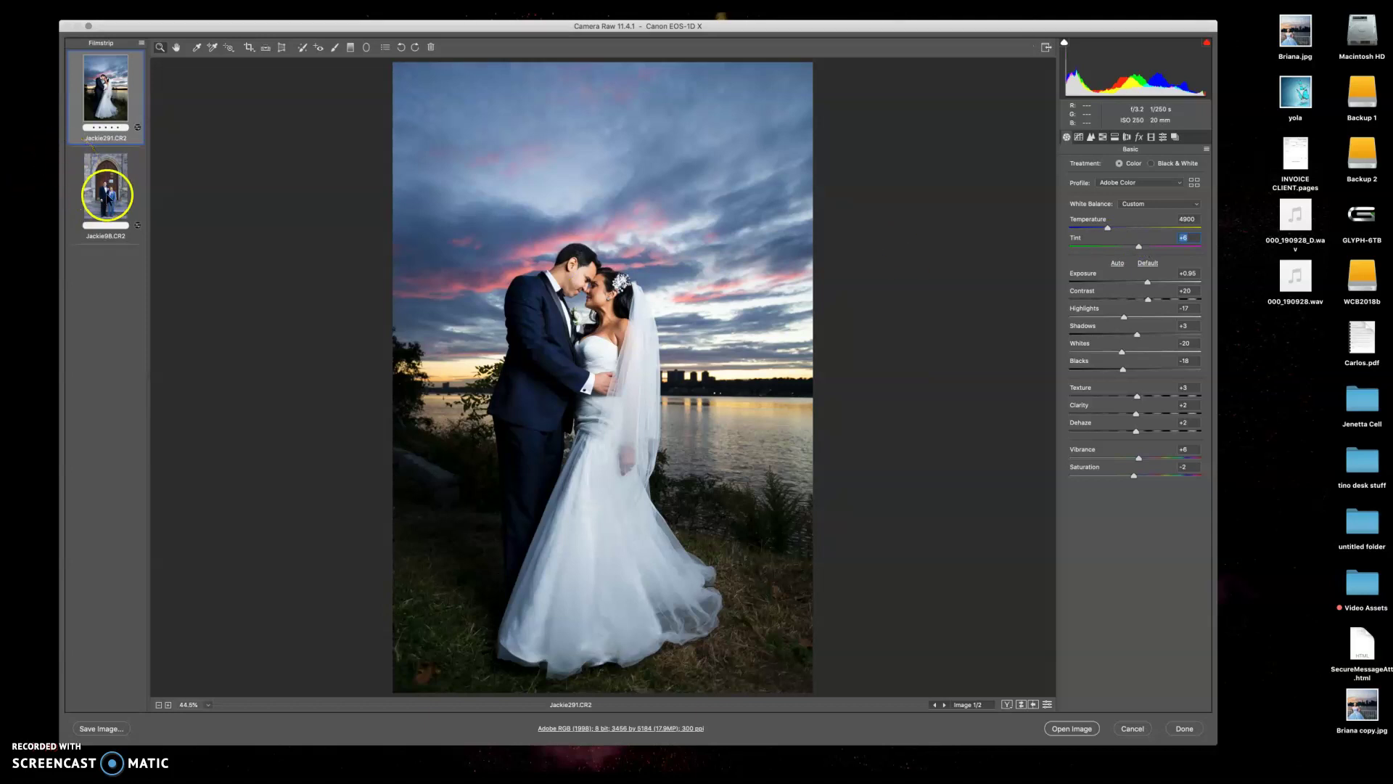
pyautogui.keyDown('shift'); pyautogui.click(107, 194); pyautogui.keyUp('shift')
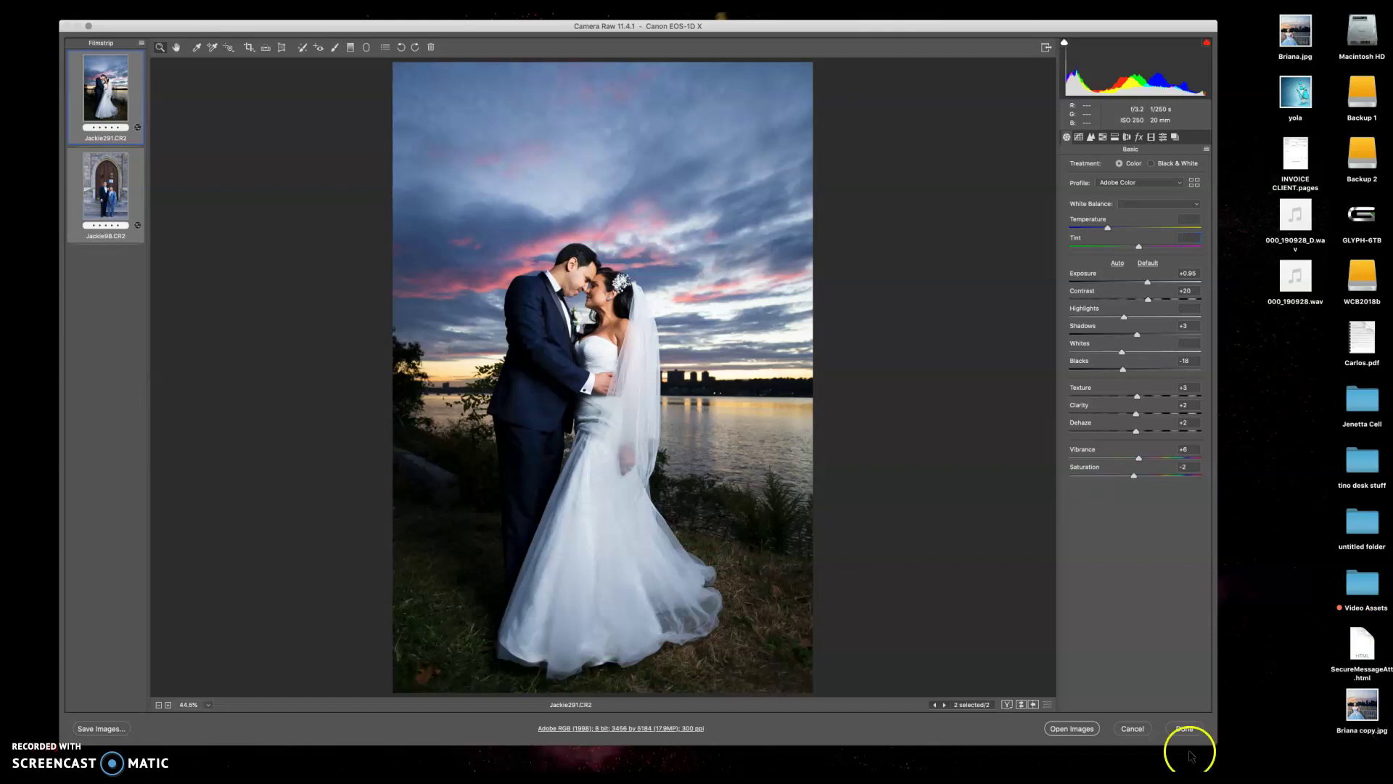
# Open both edited raw photos from Camera Raw into Photoshop.
pyautogui.click(1071, 728)
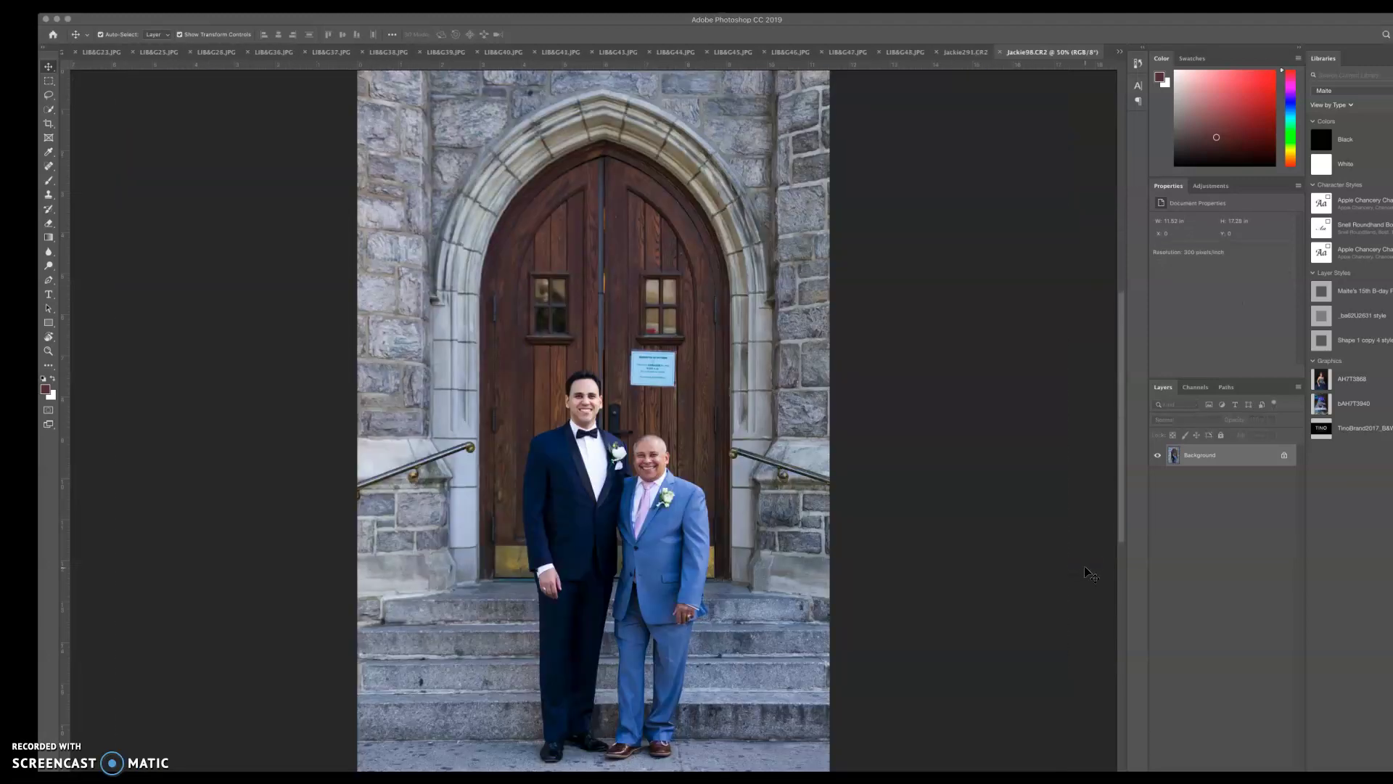
pyautogui.click(1068, 566)
# Heal the marks on the church door window panes with the Spot Healing Brush.
pyautogui.click(938, 510)
pyautogui.press('j')
pyautogui.moveTo(675, 315); pyautogui.dragTo(648, 330)
pyautogui.press('[')
pyautogui.press('[')
pyautogui.click(651, 330)
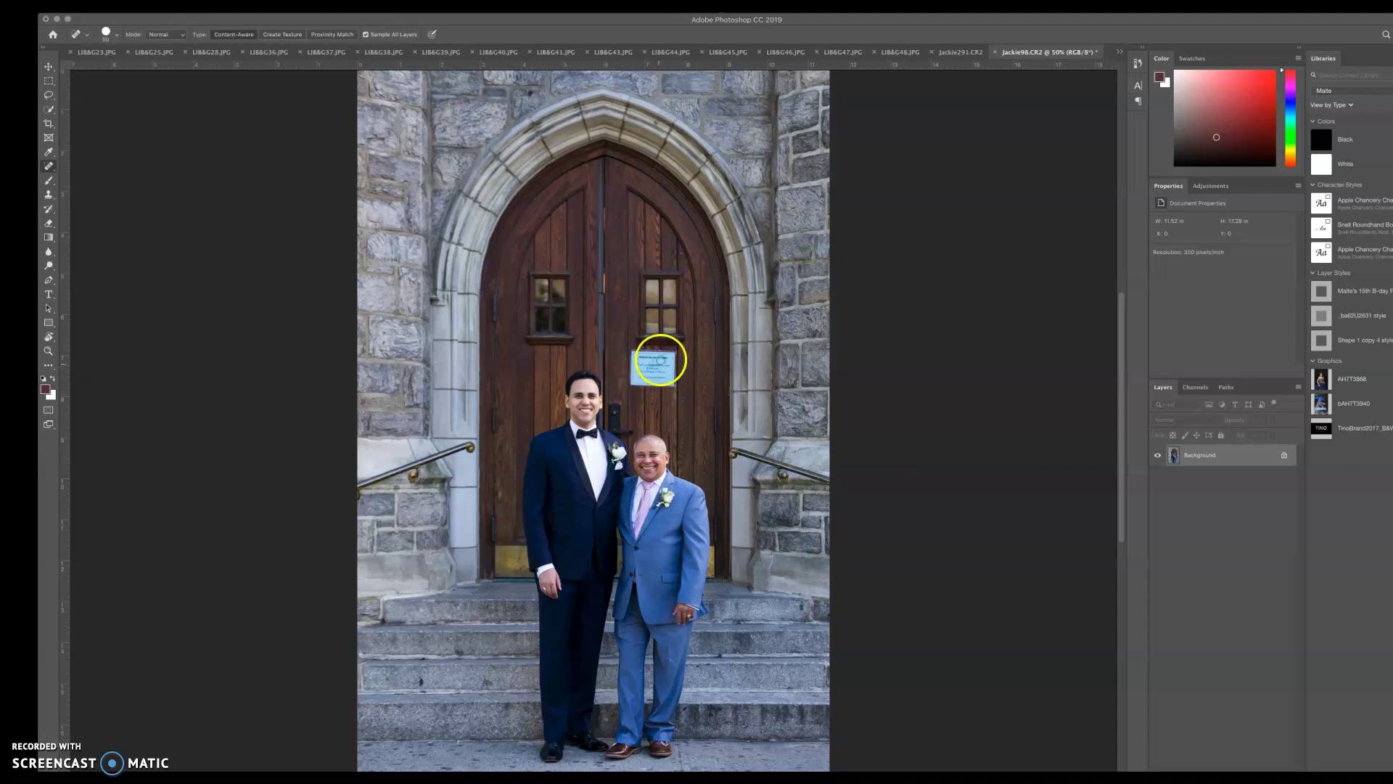
# Heal the dark spots on the stone steps and pavement with a smaller brush.
pyautogui.press('[')
pyautogui.press('[')
pyautogui.press('[')
pyautogui.moveTo(420, 676); pyautogui.dragTo(420, 685)
pyautogui.click(429, 743)
pyautogui.click(474, 759)
pyautogui.click(576, 748)
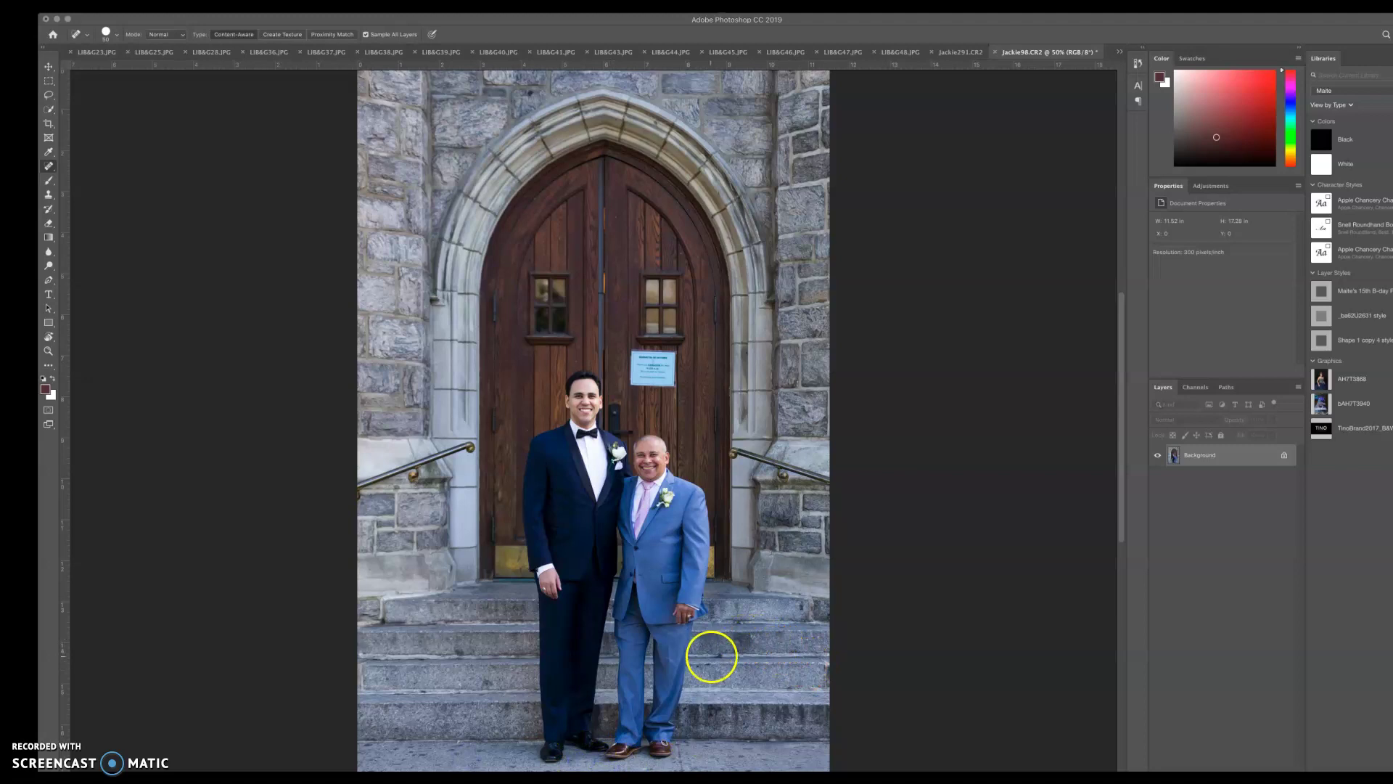
pyautogui.click(718, 654)
pyautogui.click(804, 607)
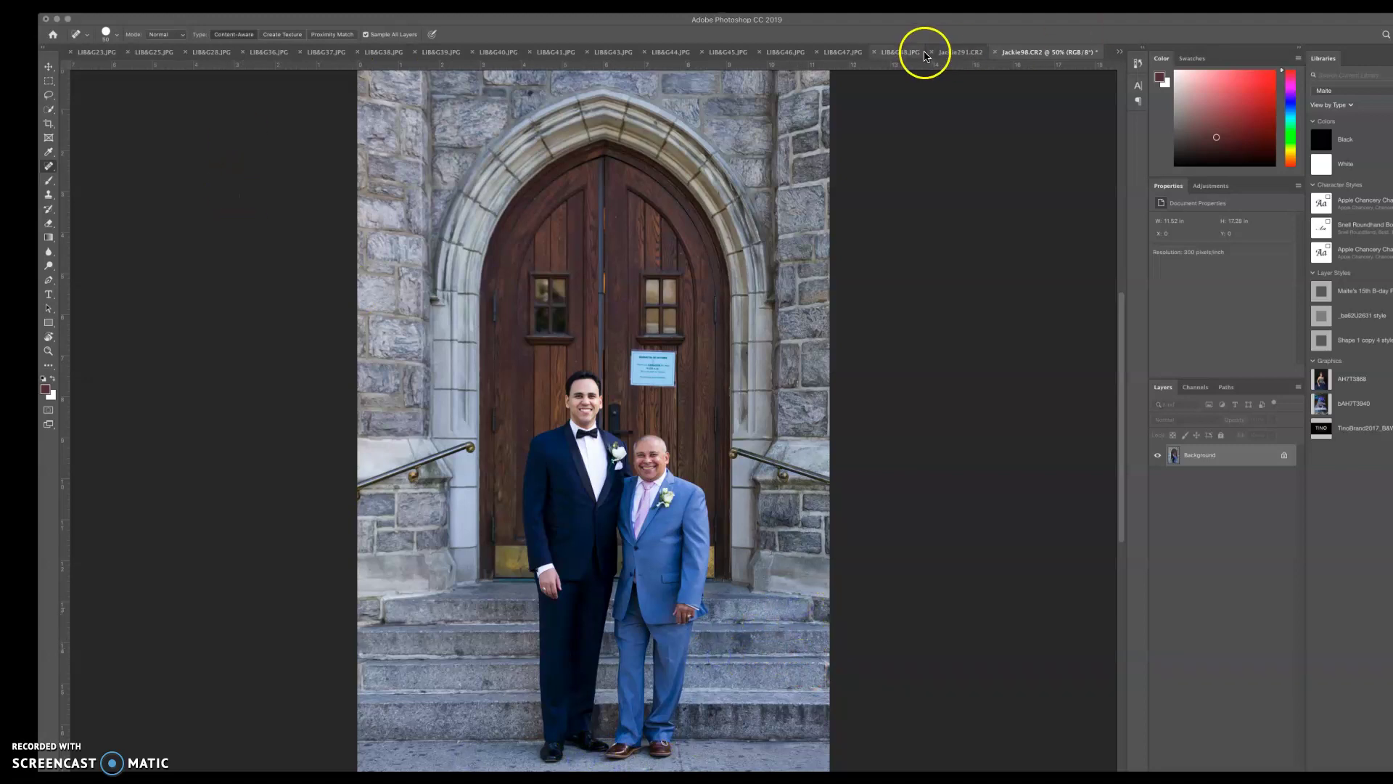
# In Jackie291.CR2, quick-select the bride's gown and veil, subtracting to clean up the waist.
pyautogui.click(954, 53)
pyautogui.click(1049, 207)
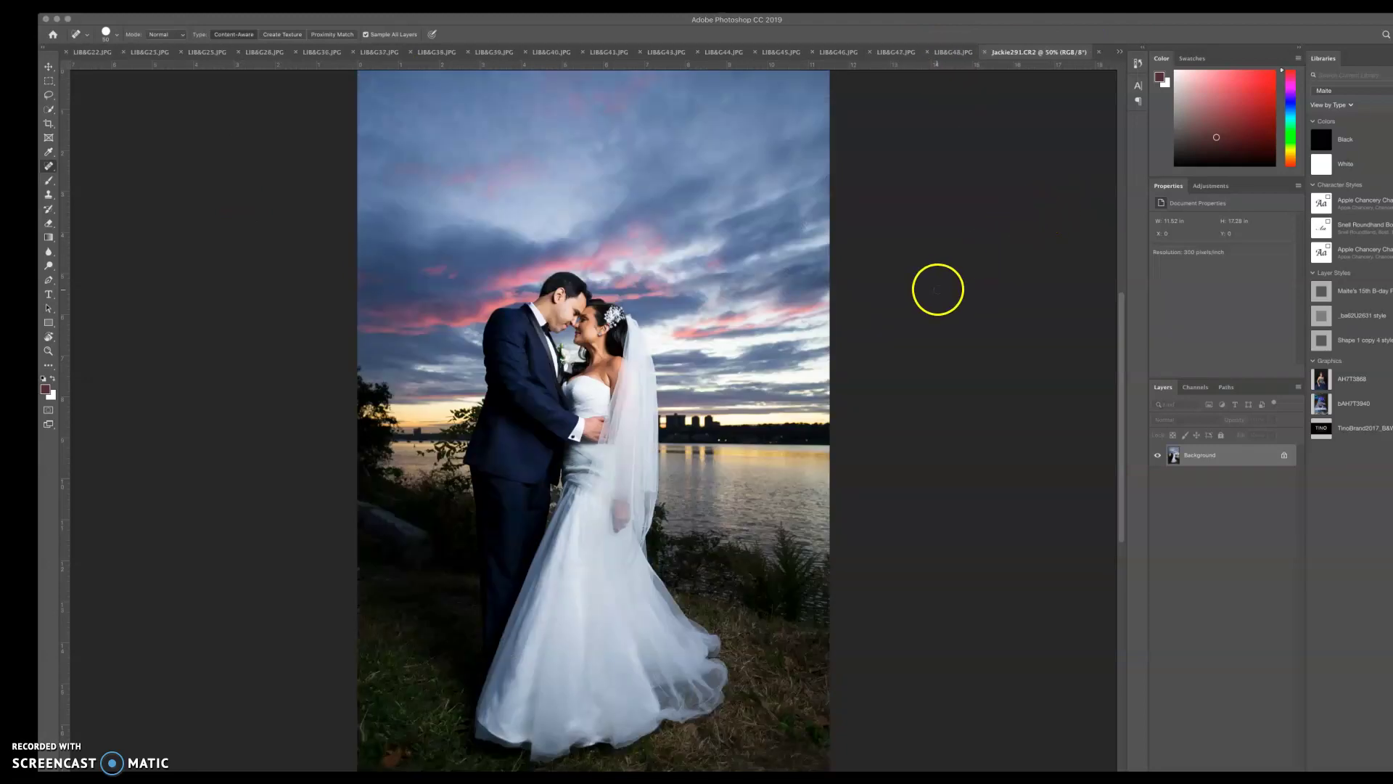
pyautogui.press('w')
pyautogui.click(587, 395)
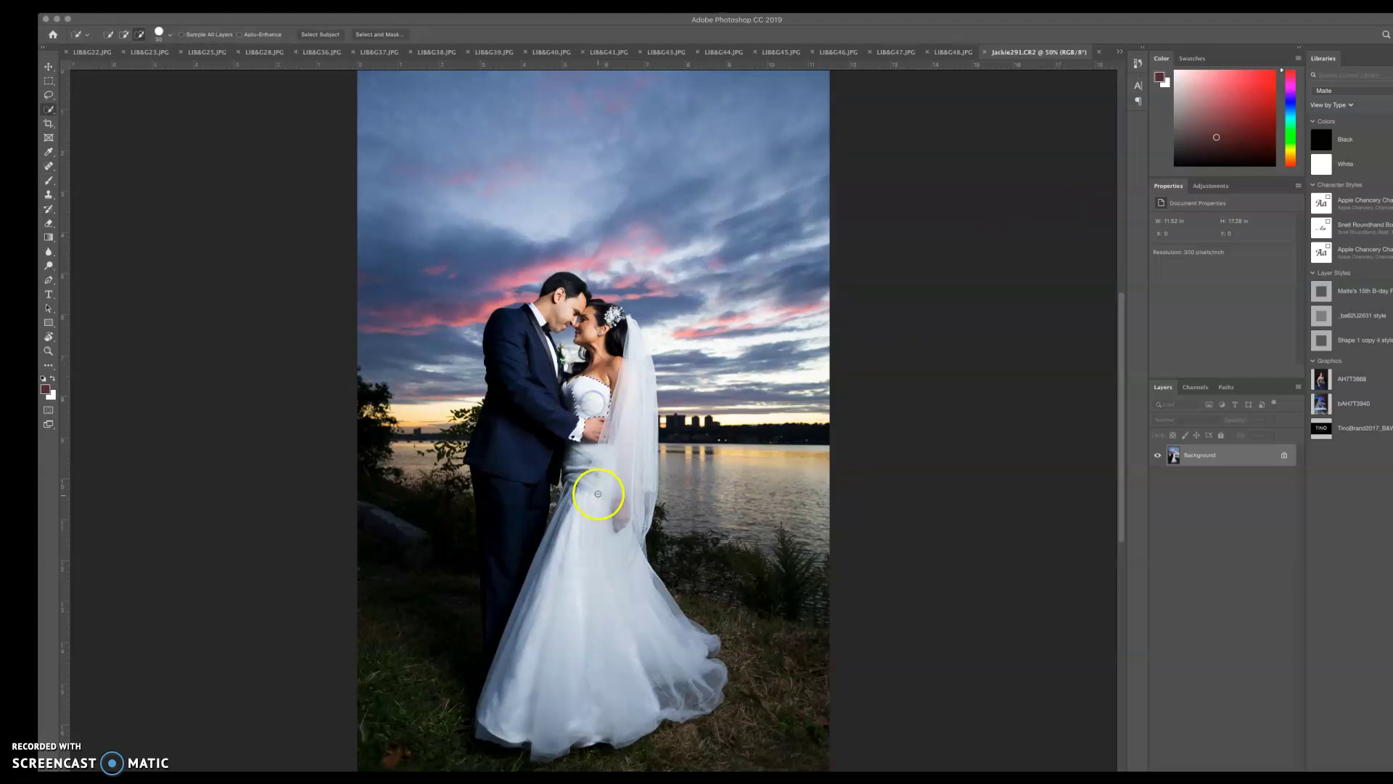
pyautogui.click(586, 456)
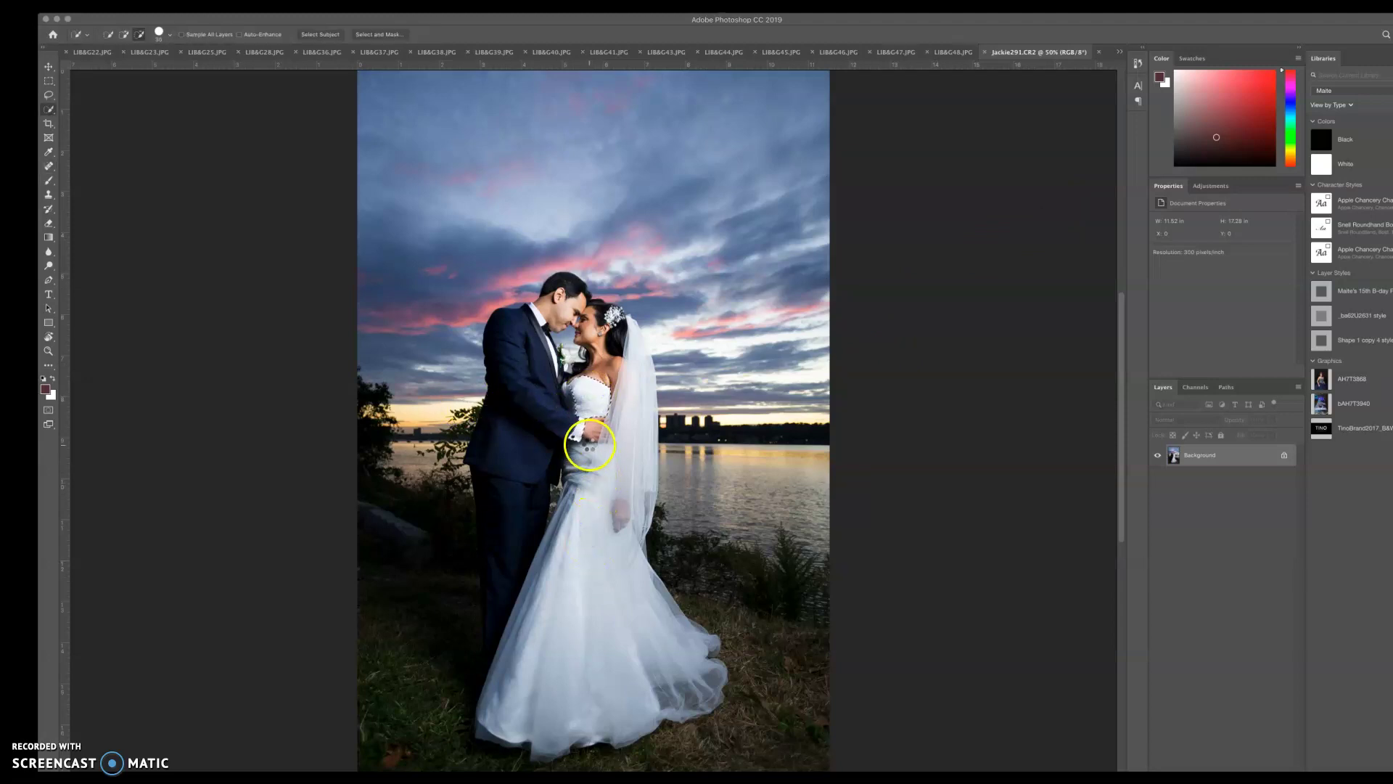
pyautogui.click(125, 36)
pyautogui.click(597, 466)
pyautogui.click(606, 310)
pyautogui.click(590, 454)
pyautogui.click(595, 390)
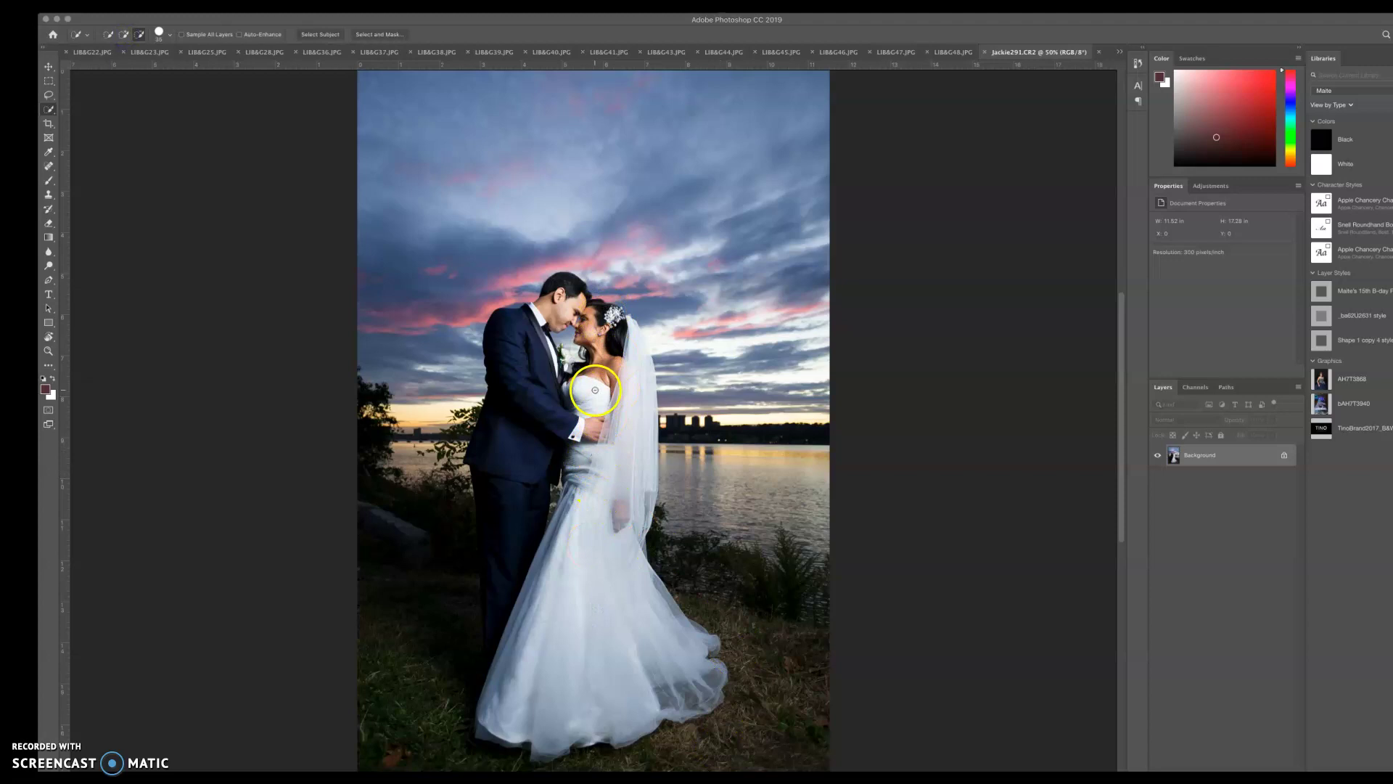
pyautogui.moveTo(646, 577); pyautogui.dragTo(719, 570)
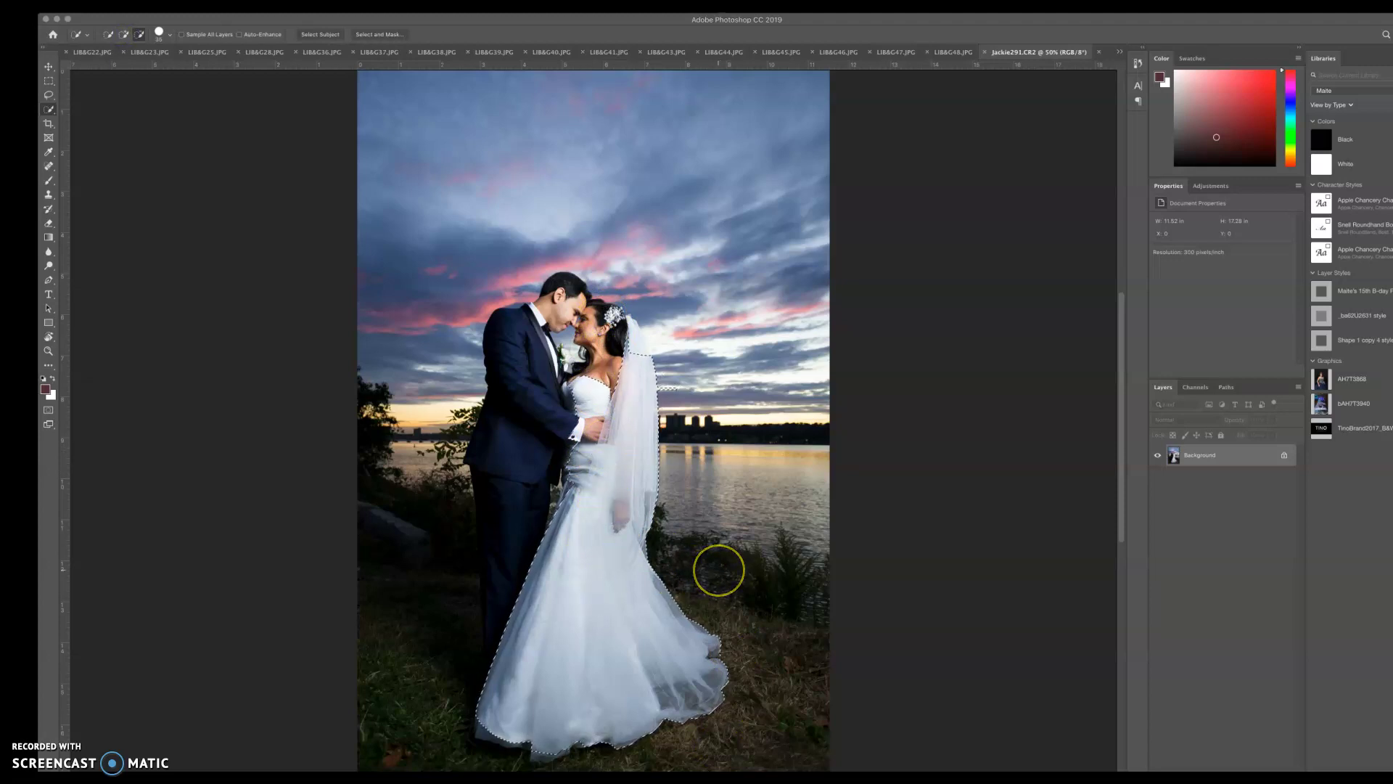
# Add a Curves 1 adjustment layer and raise the curve to brighten the dress.
pyautogui.hotkey('ctrl', 'm')
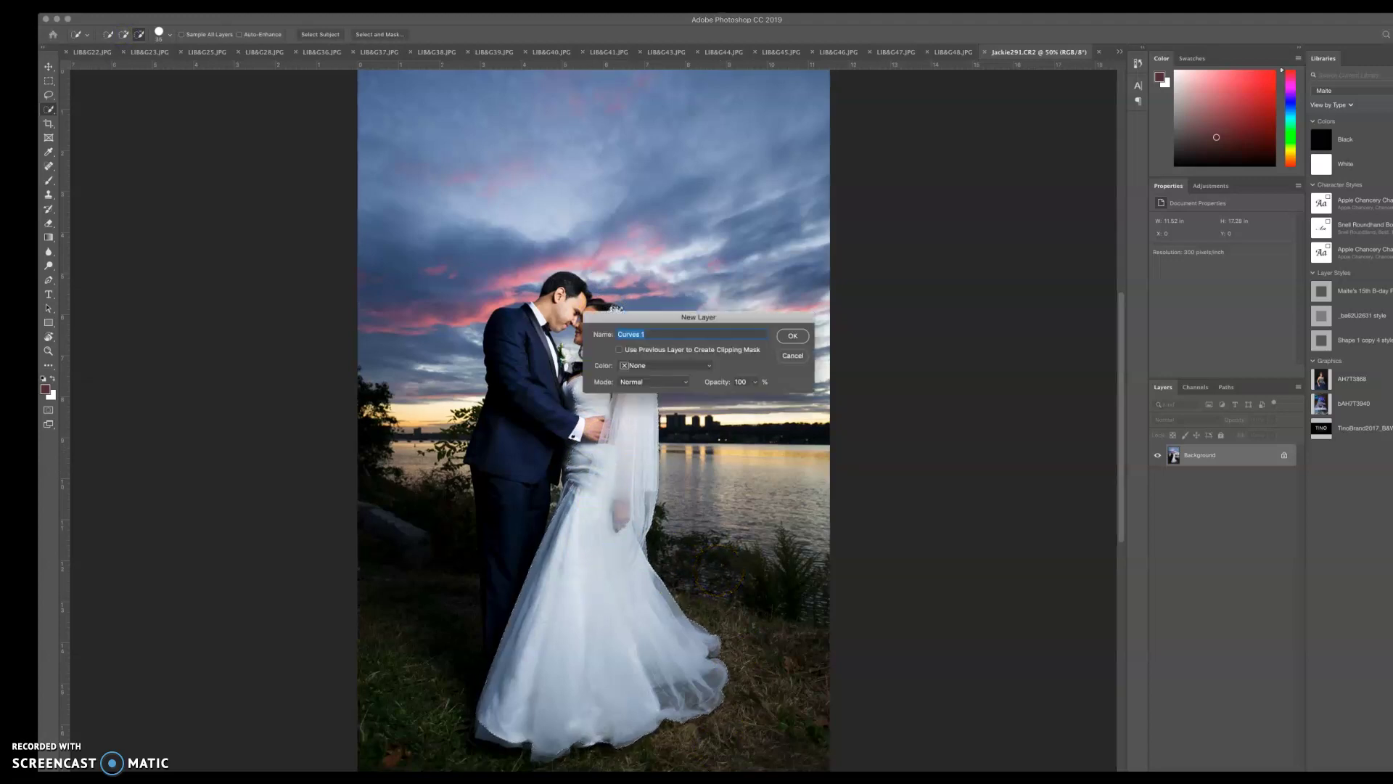
pyautogui.press('Return')
pyautogui.click(1161, 236)
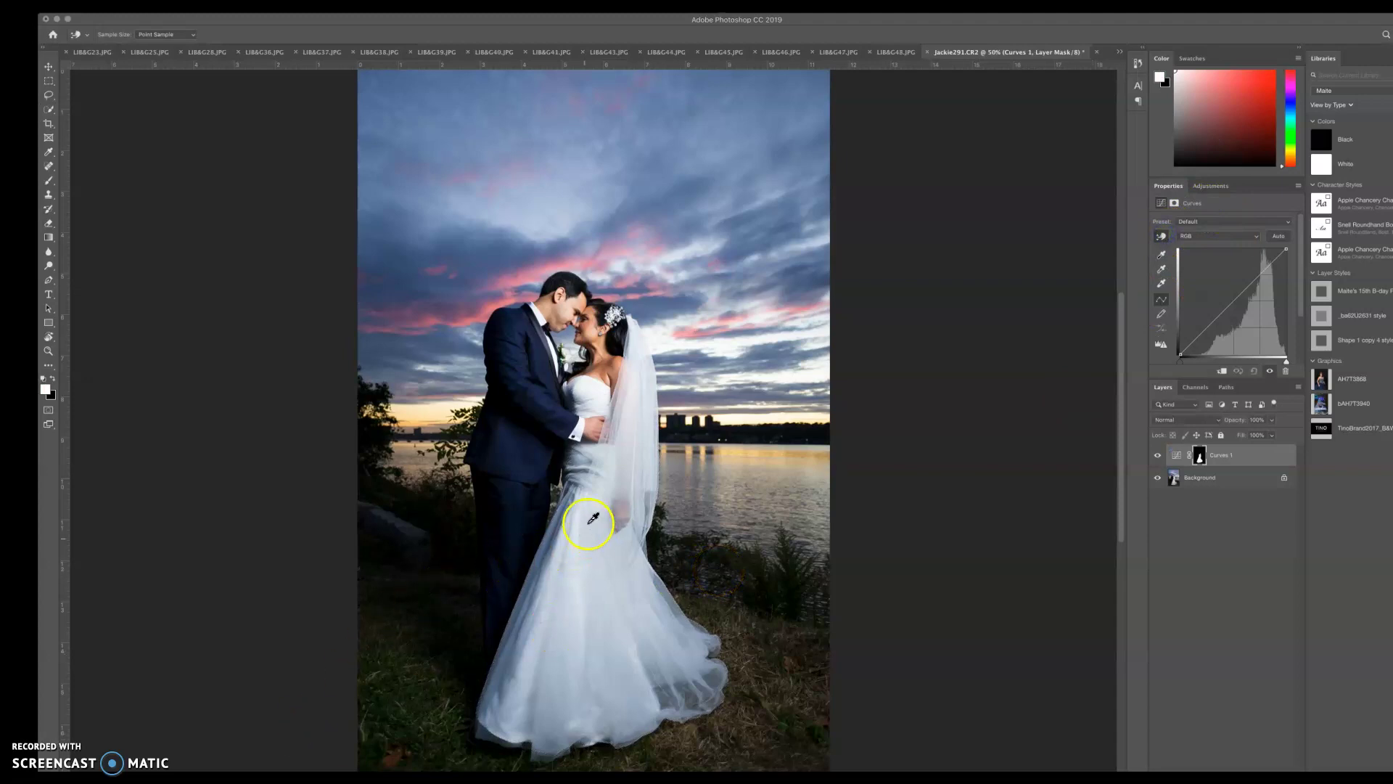
pyautogui.moveTo(592, 419); pyautogui.dragTo(591, 409)
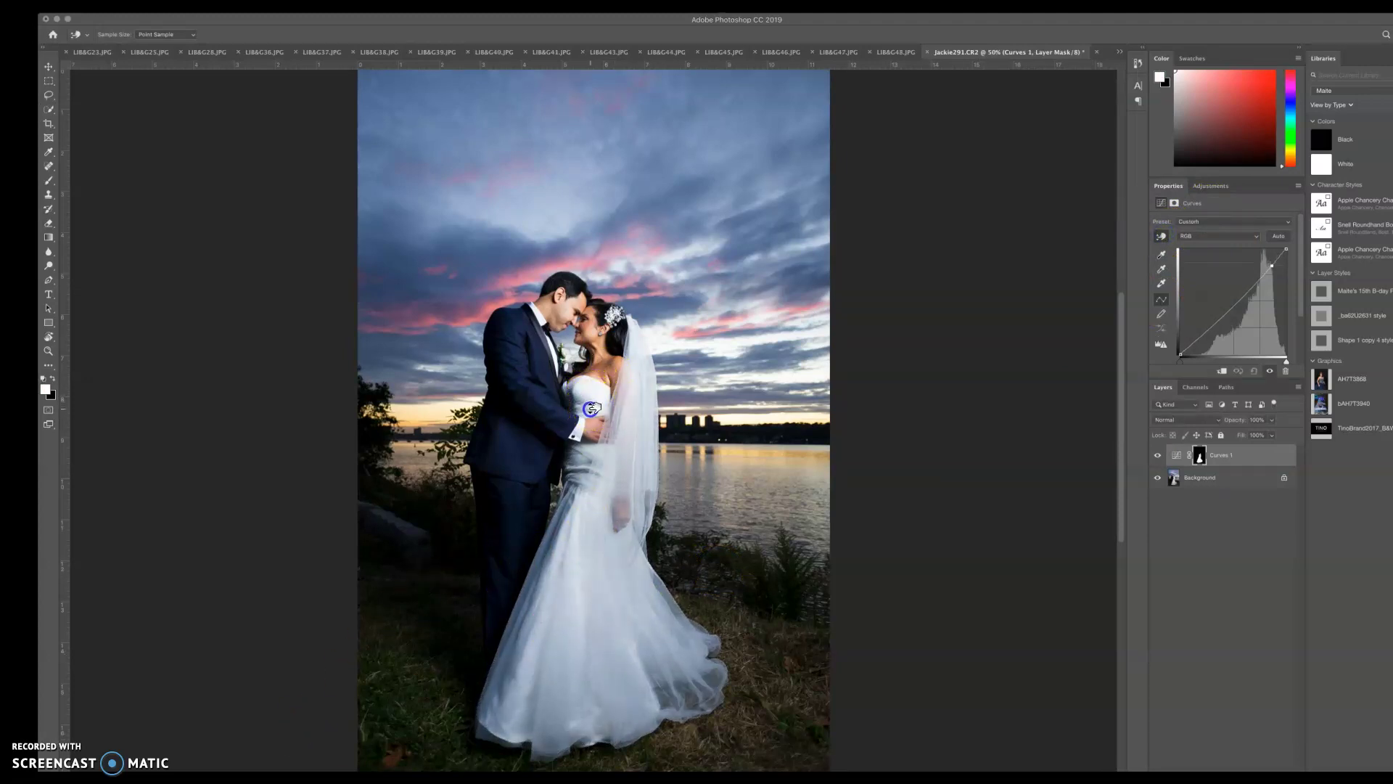
pyautogui.click(794, 516)
pyautogui.click(202, 128)
# Soften the Curves 1 mask with a 60-pixel Gaussian Blur.
pyautogui.click(100, 36)
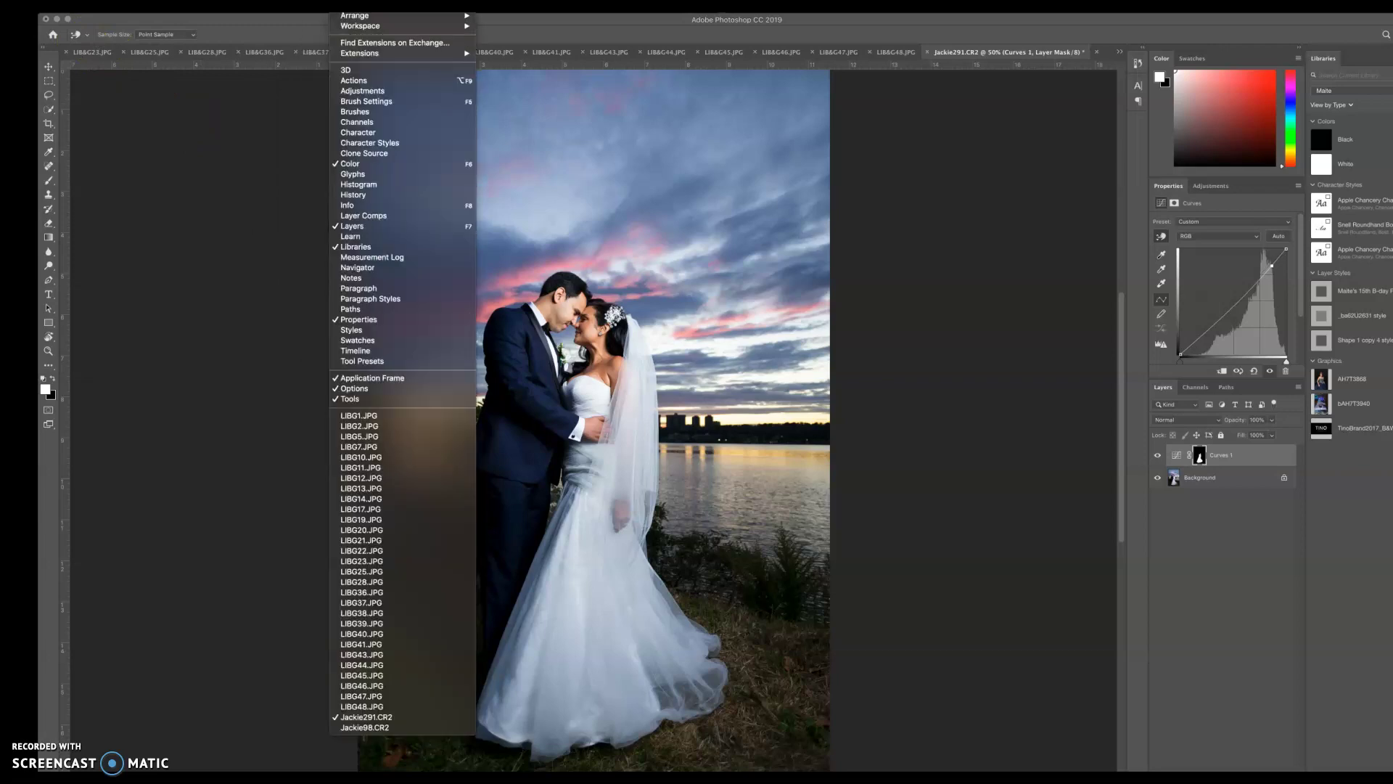
pyautogui.moveTo(274, 138); pyautogui.dragTo(506, 158)
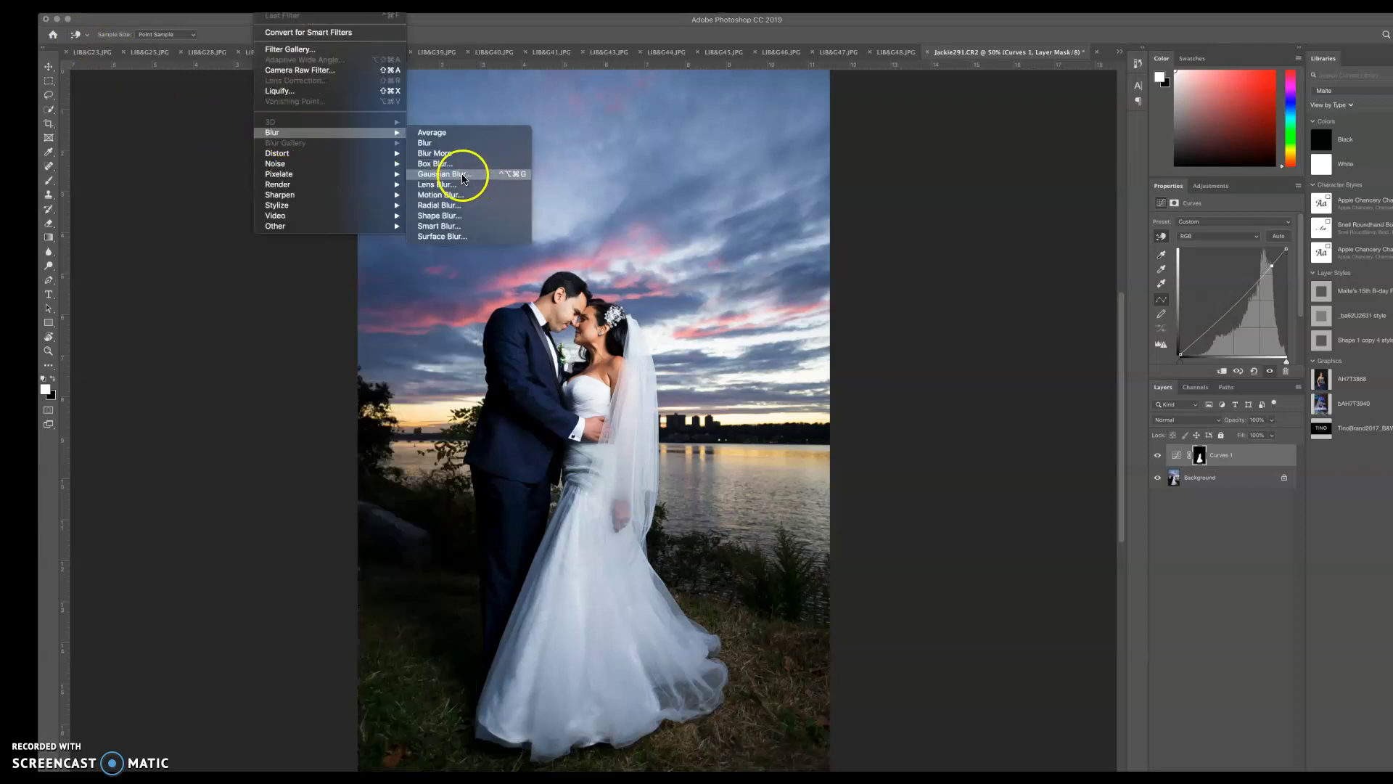
pyautogui.click(463, 177)
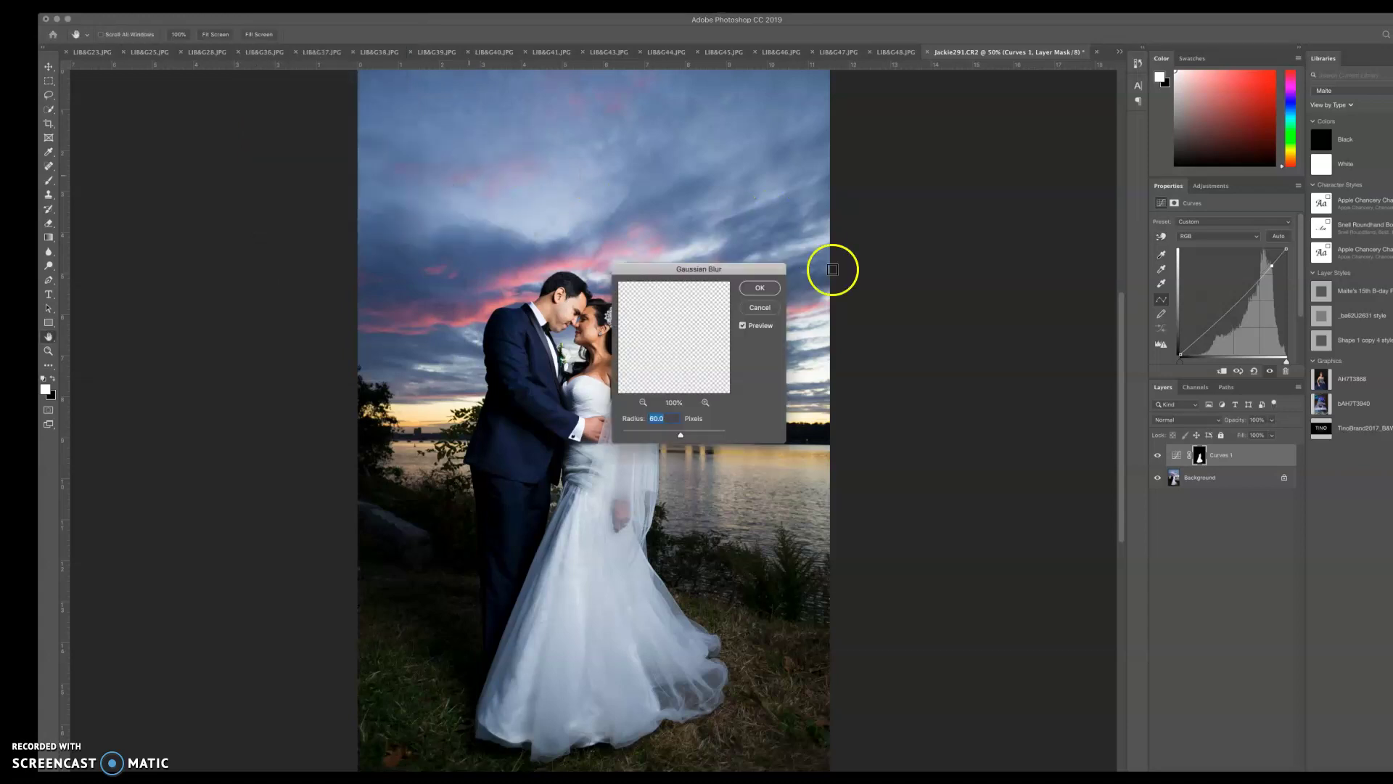
pyautogui.click(757, 288)
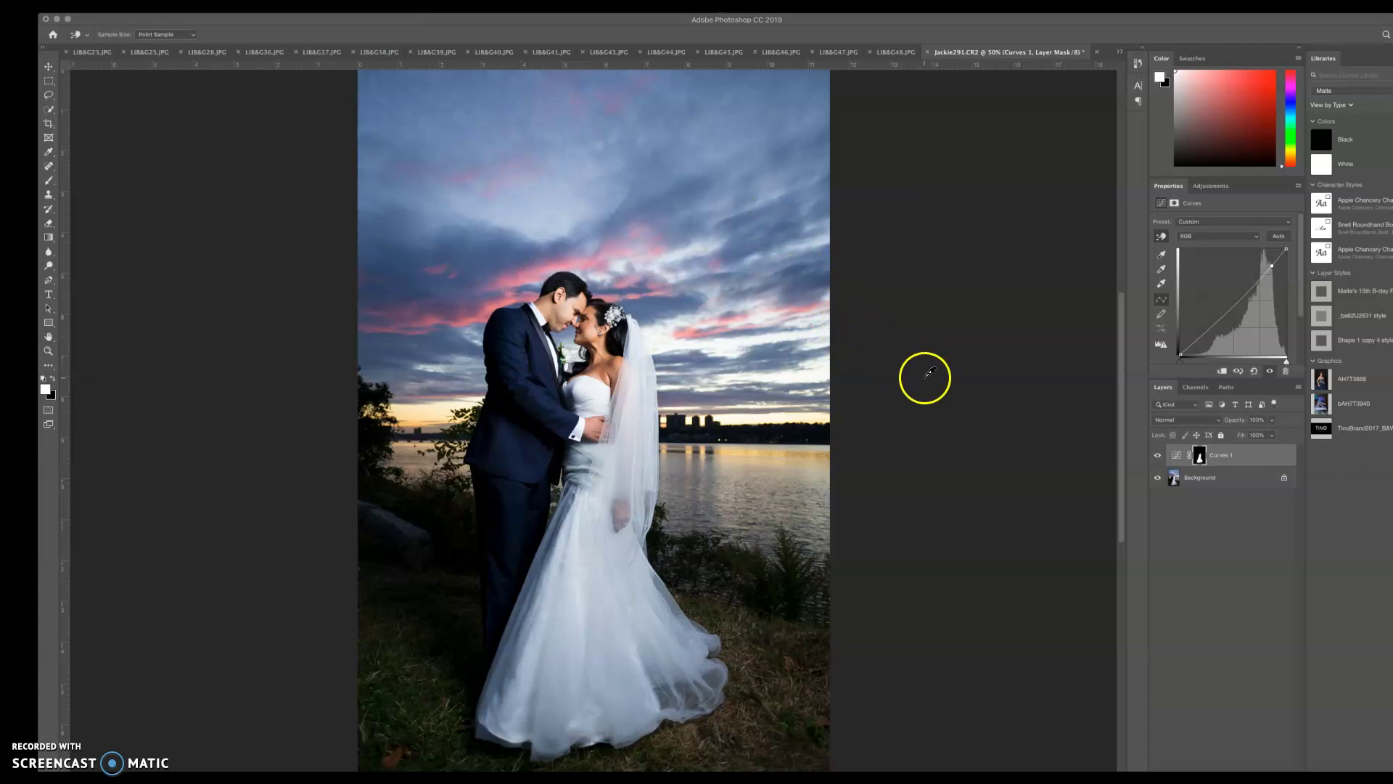
# Quick-select the bride's face, neck and chest.
pyautogui.press('w')
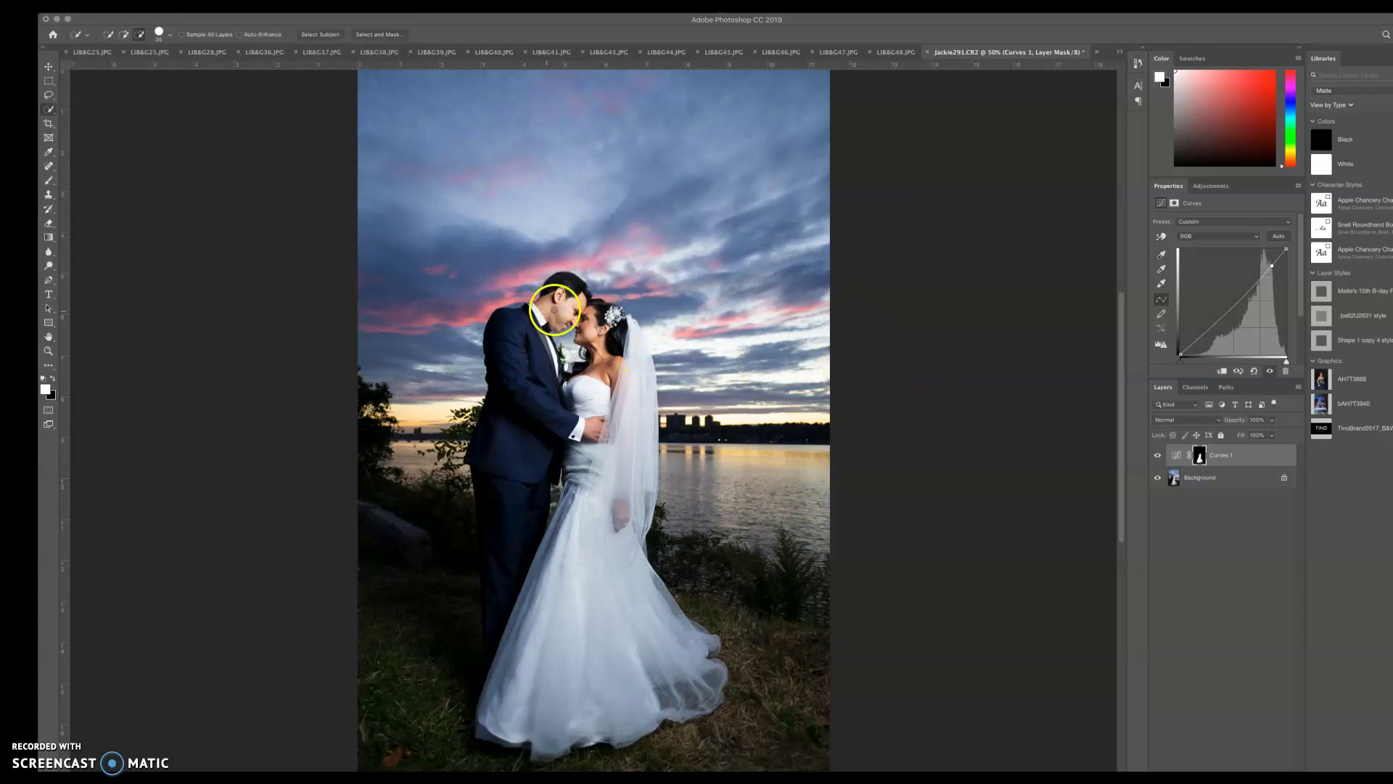
pyautogui.click(591, 339)
pyautogui.moveTo(591, 339); pyautogui.dragTo(584, 320)
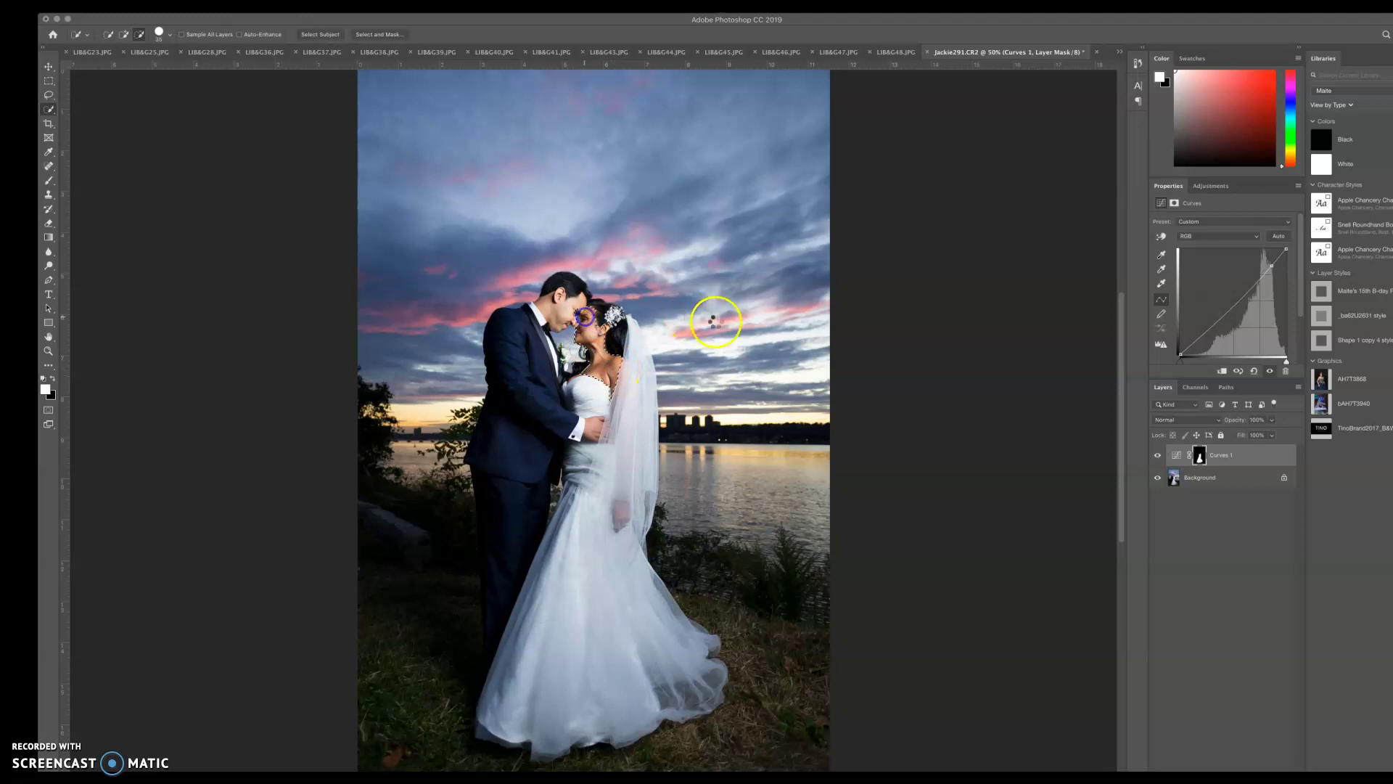
# Add a Hue/Saturation layer lowering Reds saturation sampled from the pink sky, then compare before/after.
pyautogui.hotkey('ctrl', 'alt', 'u')
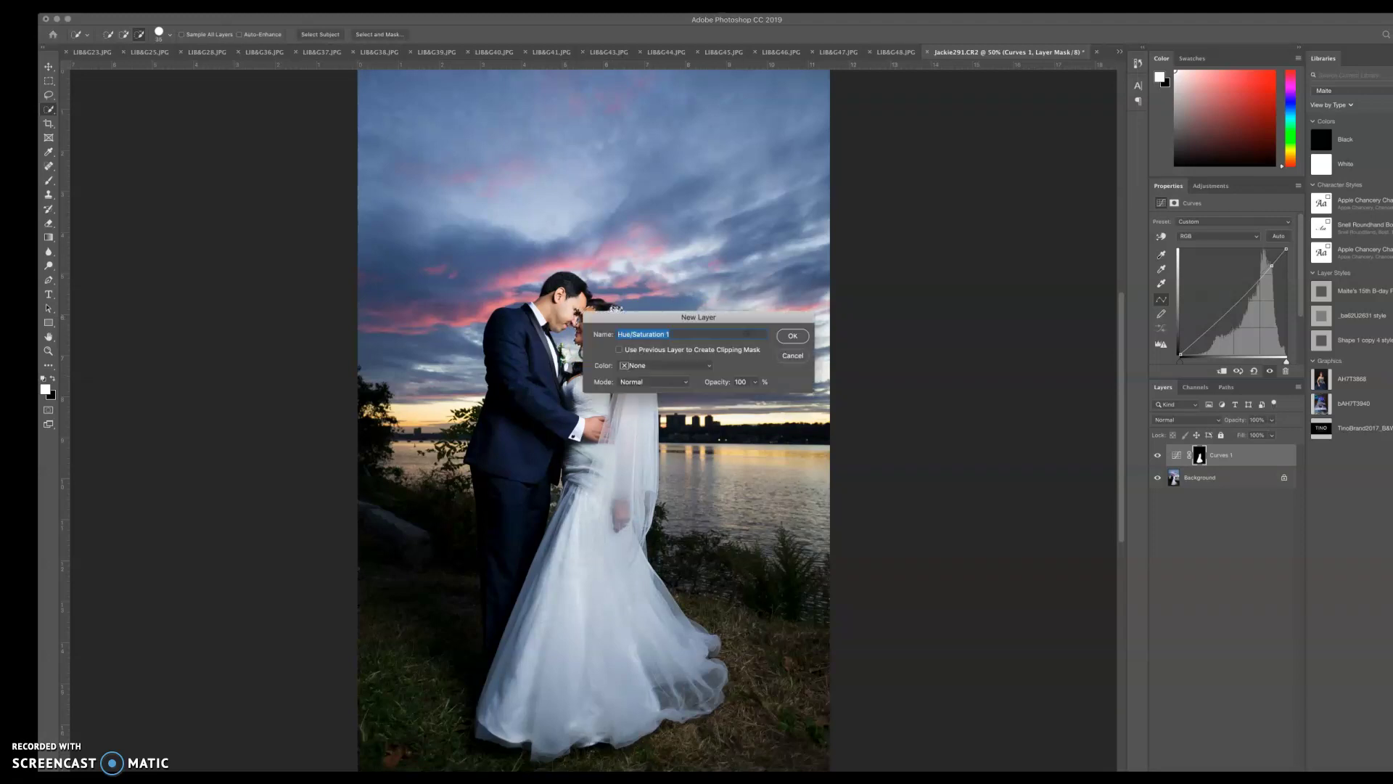
pyautogui.press('Return')
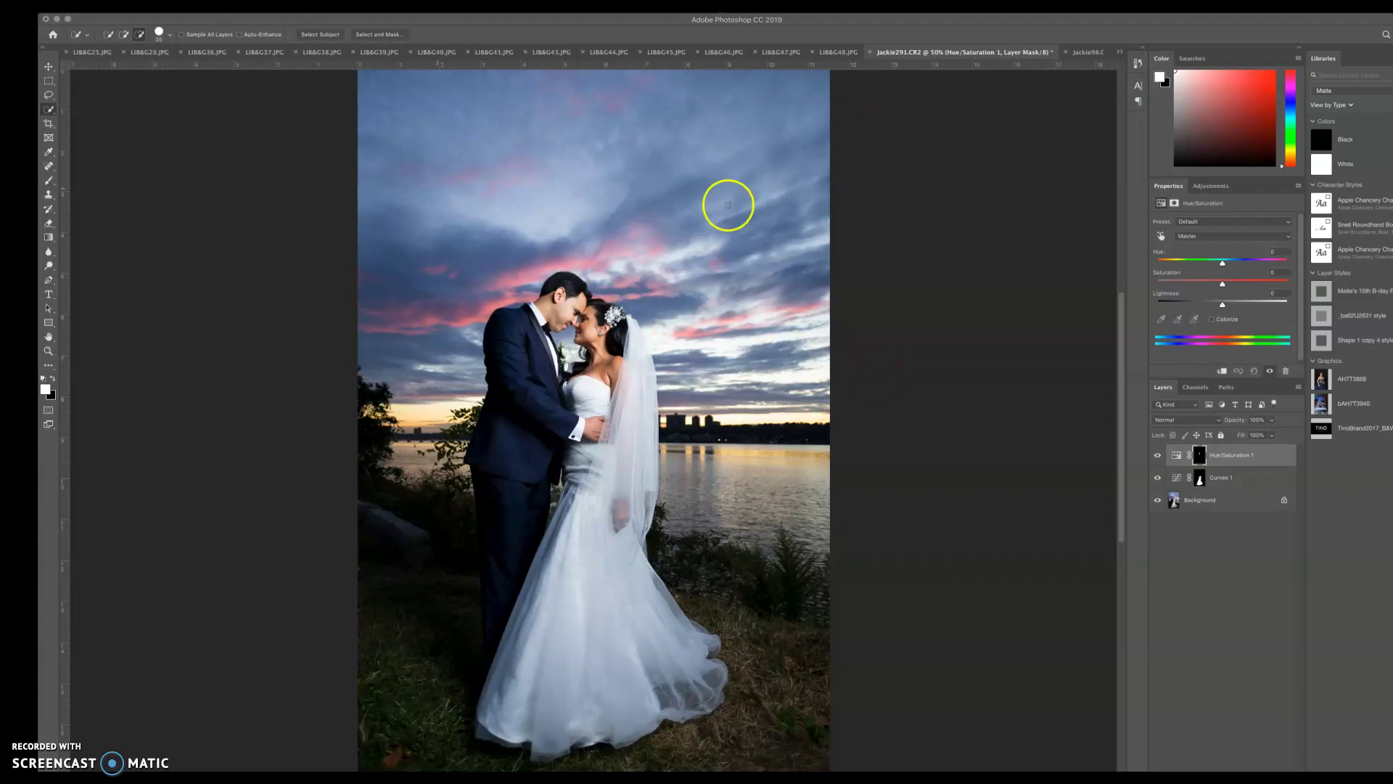
pyautogui.click(1160, 236)
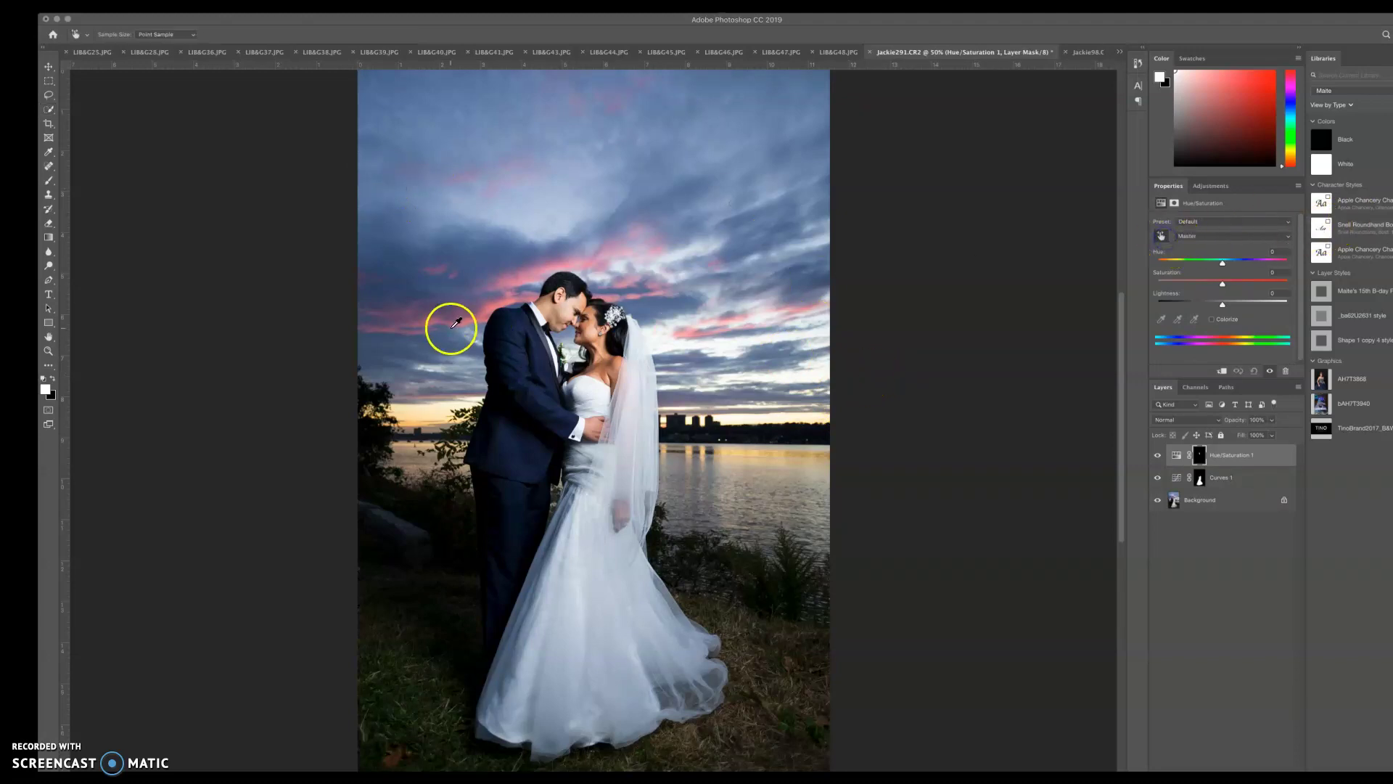
pyautogui.click(610, 371)
pyautogui.moveTo(609, 371)
pyautogui.mouseDown()
pyautogui.moveTo(556, 373)
pyautogui.moveTo(601, 359)
pyautogui.moveTo(585, 362)
pyautogui.mouseUp()
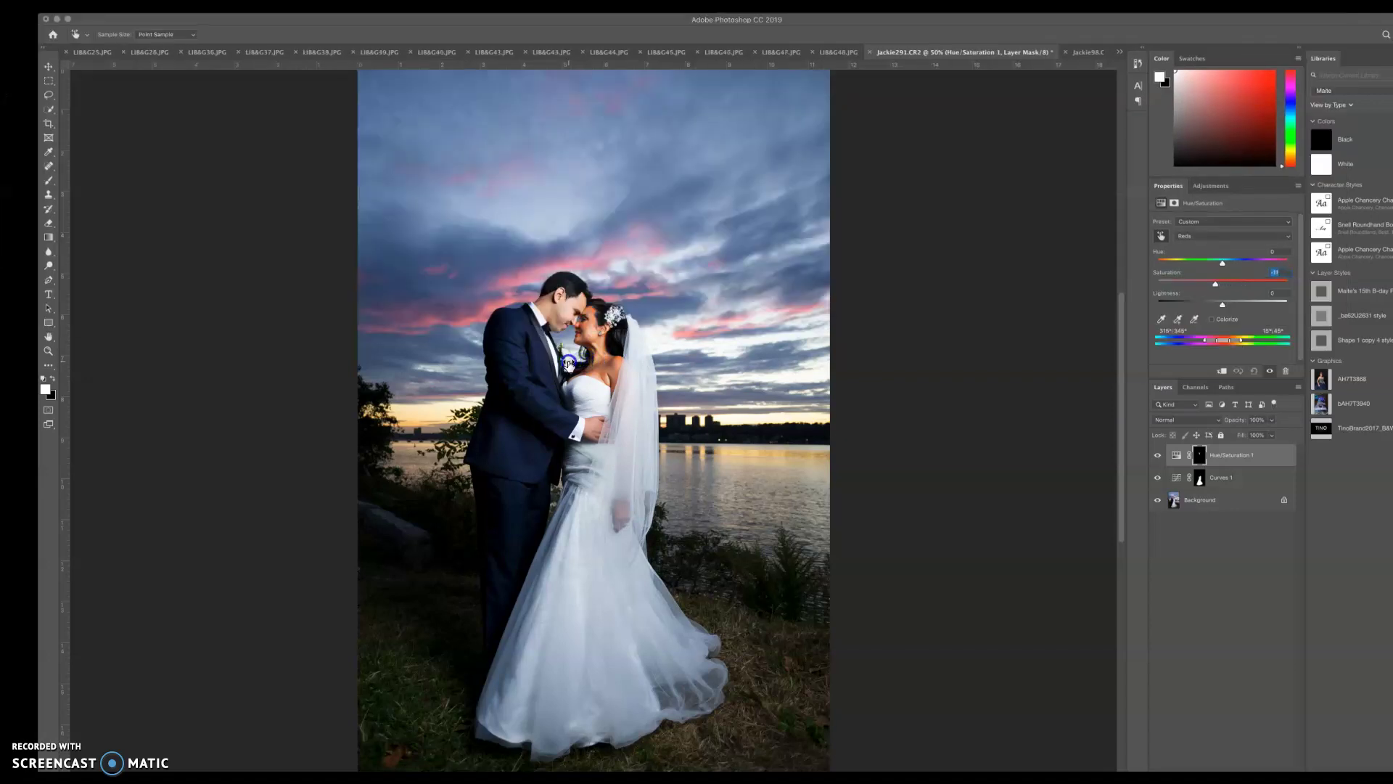
pyautogui.click(1156, 457)
pyautogui.click(1156, 457)
# On the flattened Jackie291.CR2 in full screen, clone grass over the lower-left spot.
pyautogui.click(272, 5)
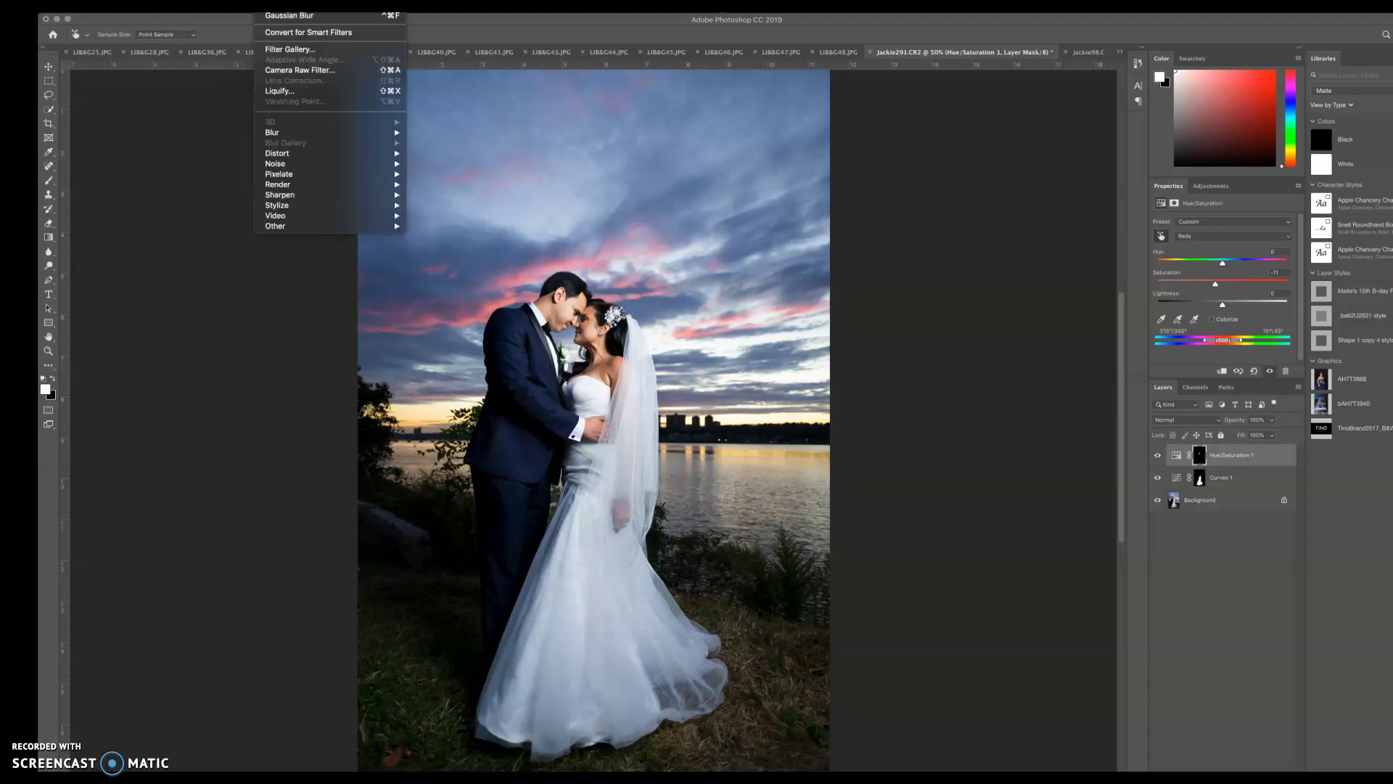
pyautogui.click(768, 239)
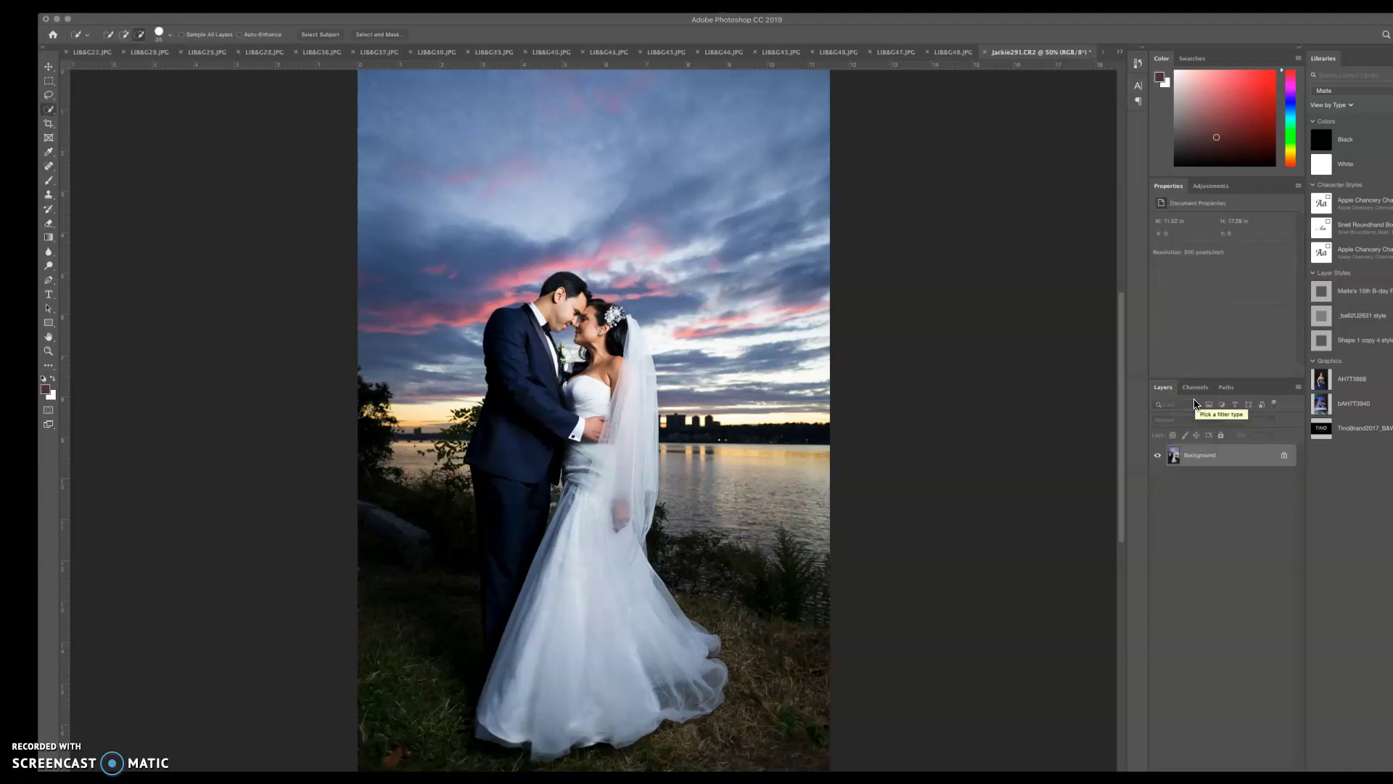
pyautogui.press('f')
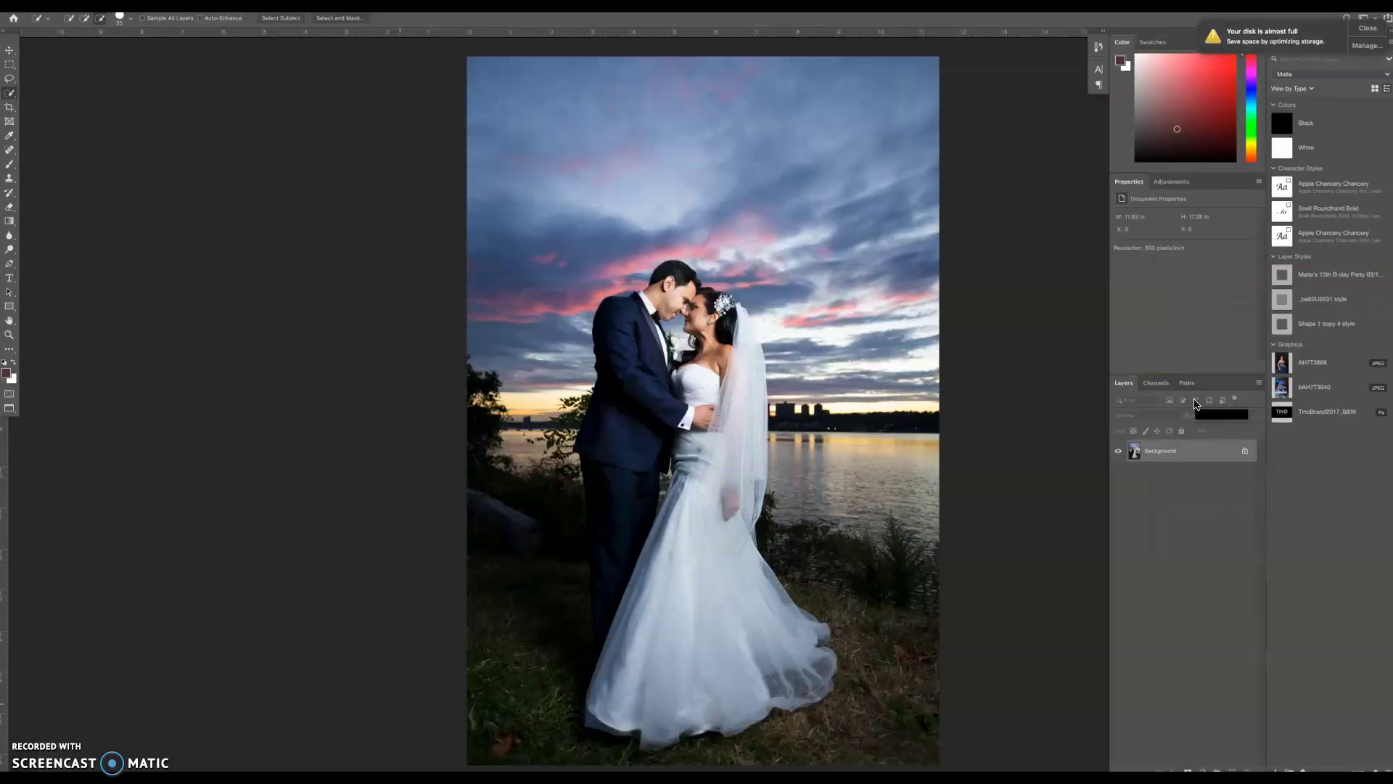
pyautogui.press('s')
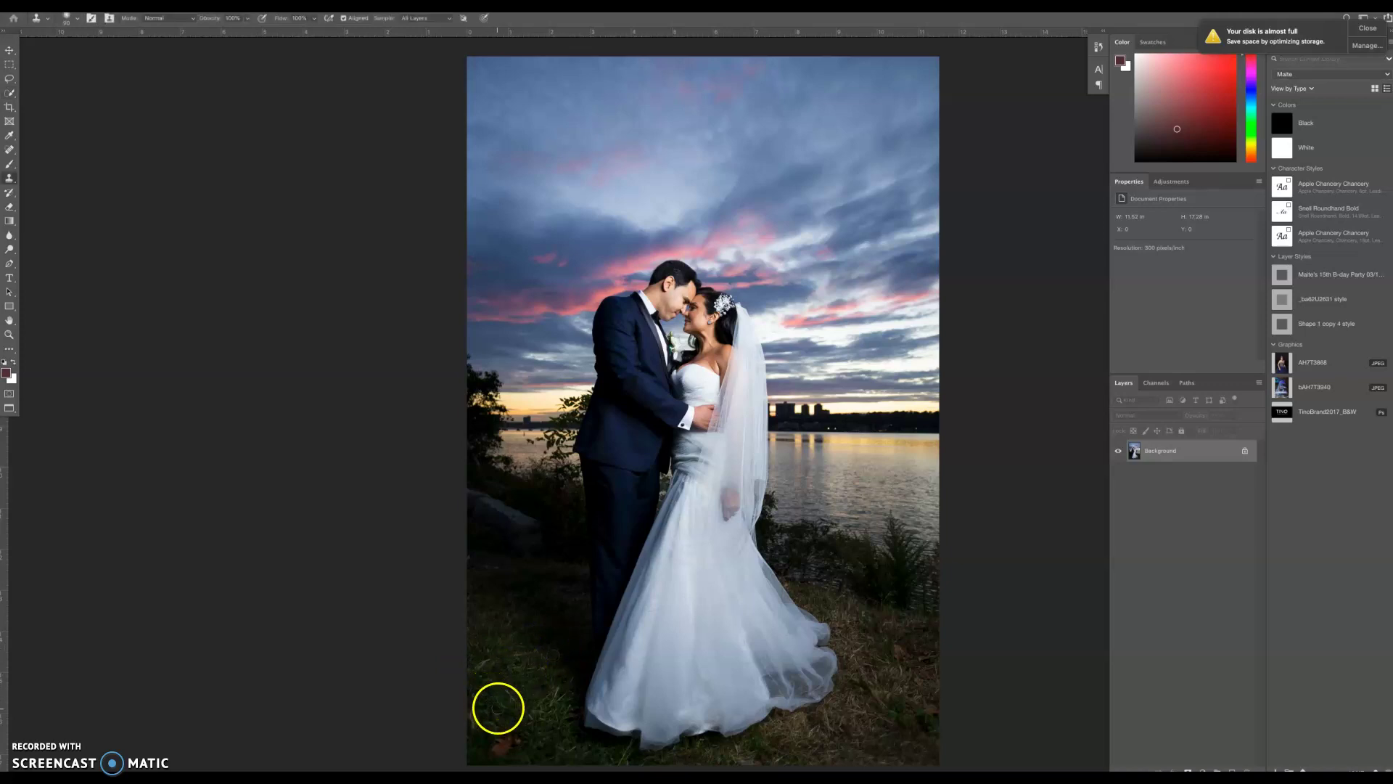
pyautogui.keyDown('alt'); pyautogui.click(497, 708); pyautogui.keyUp('alt')
pyautogui.moveTo(516, 741); pyautogui.dragTo(496, 750)
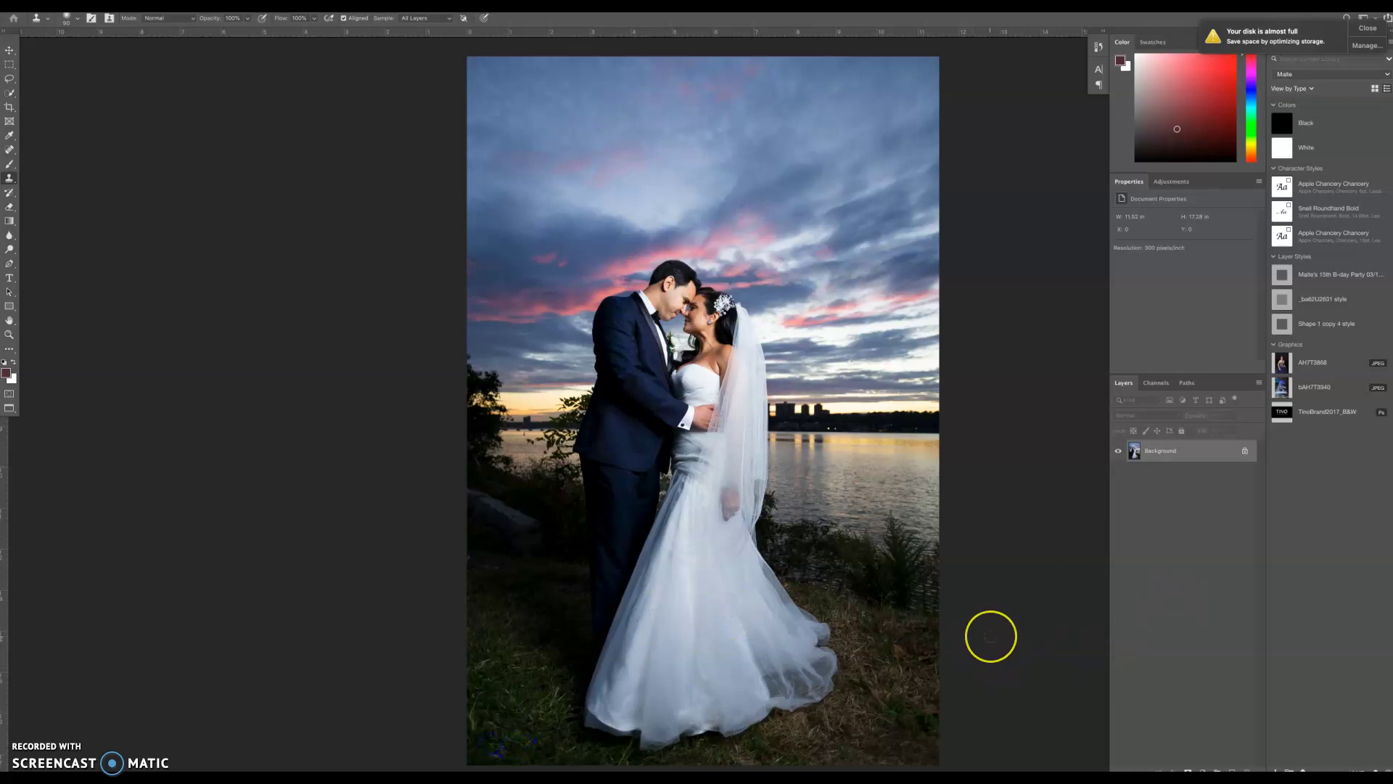
pyautogui.press('super+minus')
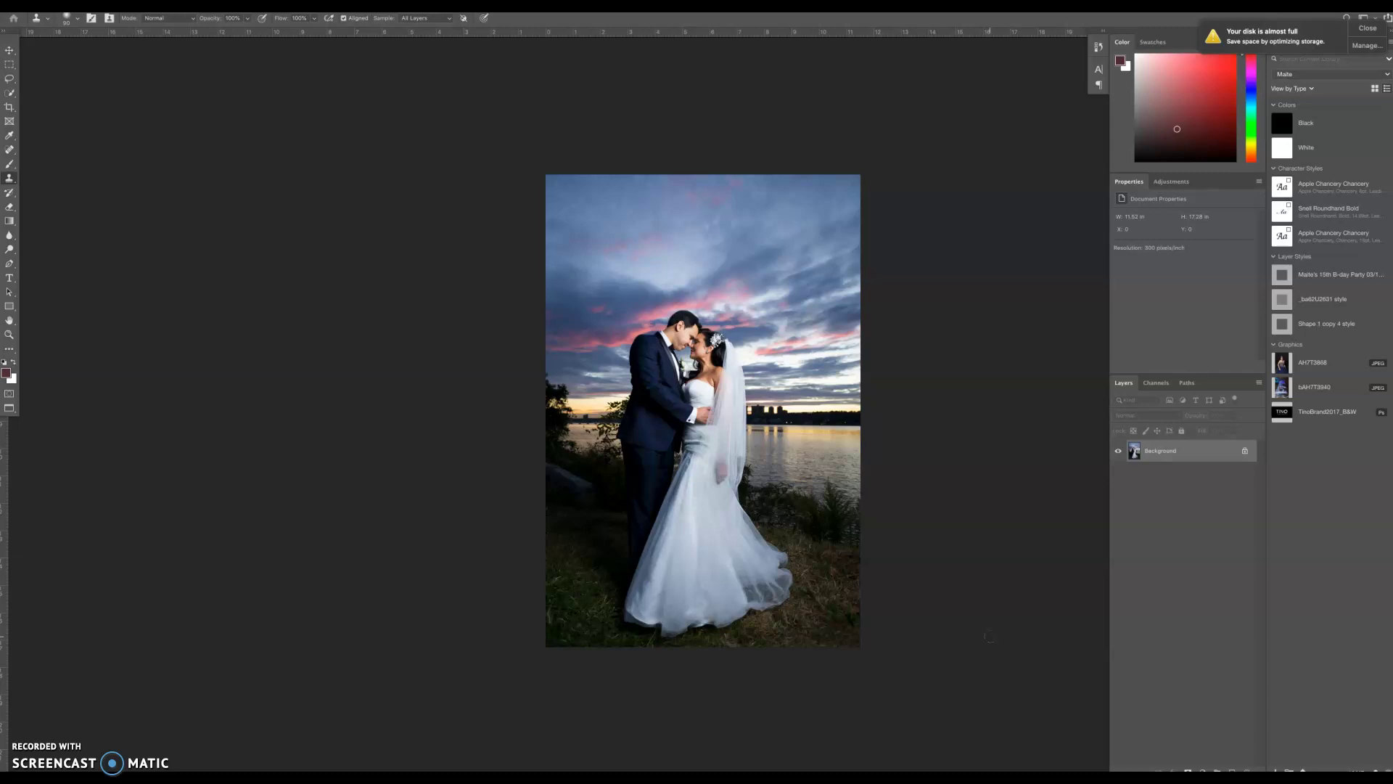
pyautogui.press('c')
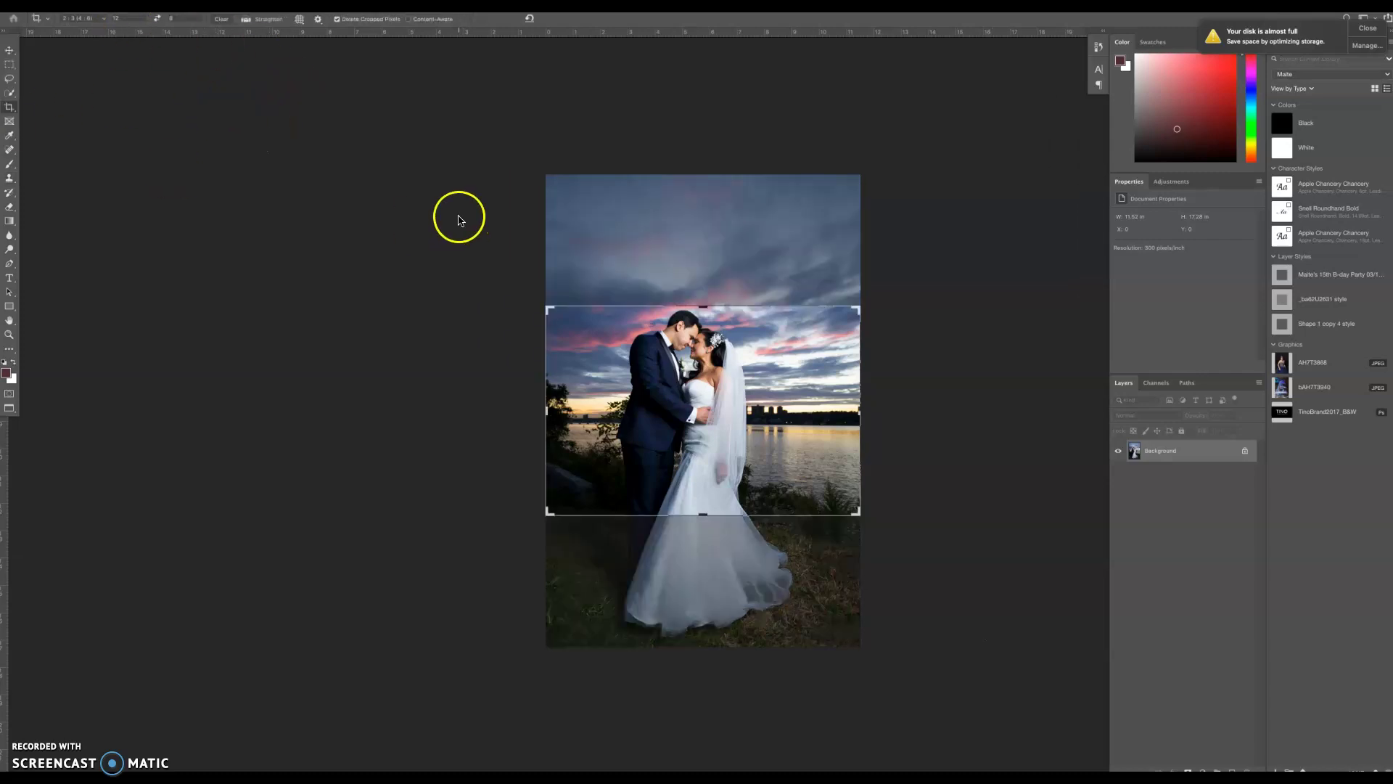
pyautogui.press('x')
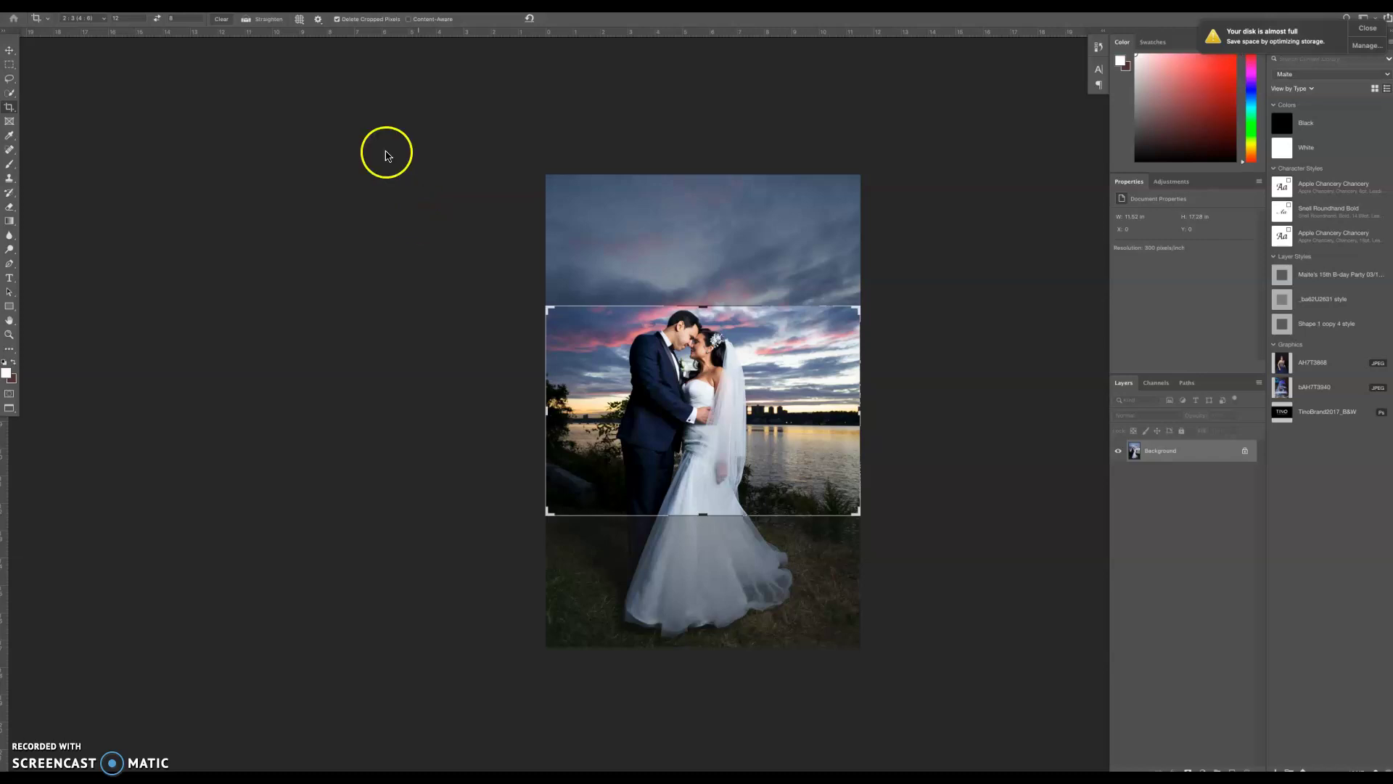
pyautogui.scroll(2, 234, 88)
pyautogui.scroll(4, 236, 93)
pyautogui.scroll(-2, 235, 93)
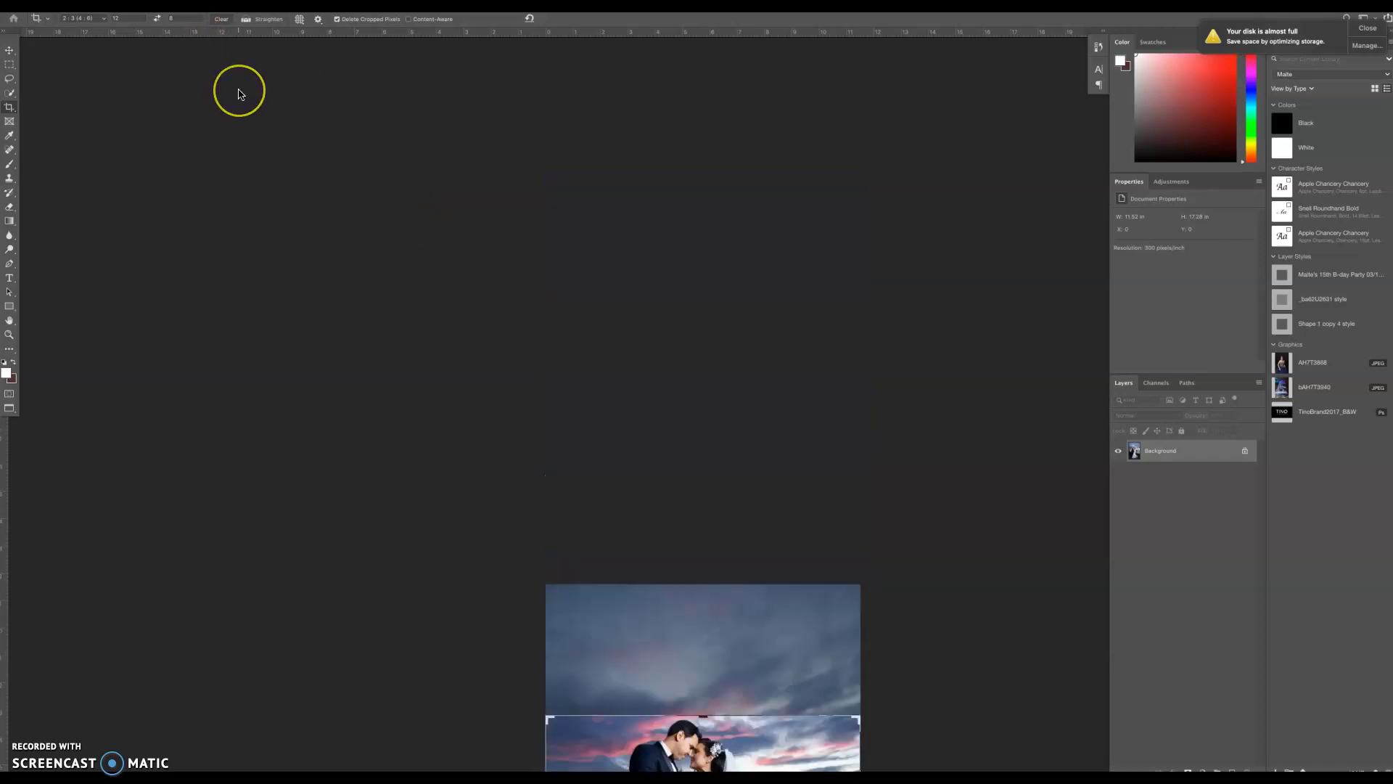
pyautogui.scroll(-2, 236, 93)
pyautogui.scroll(-1, 236, 93)
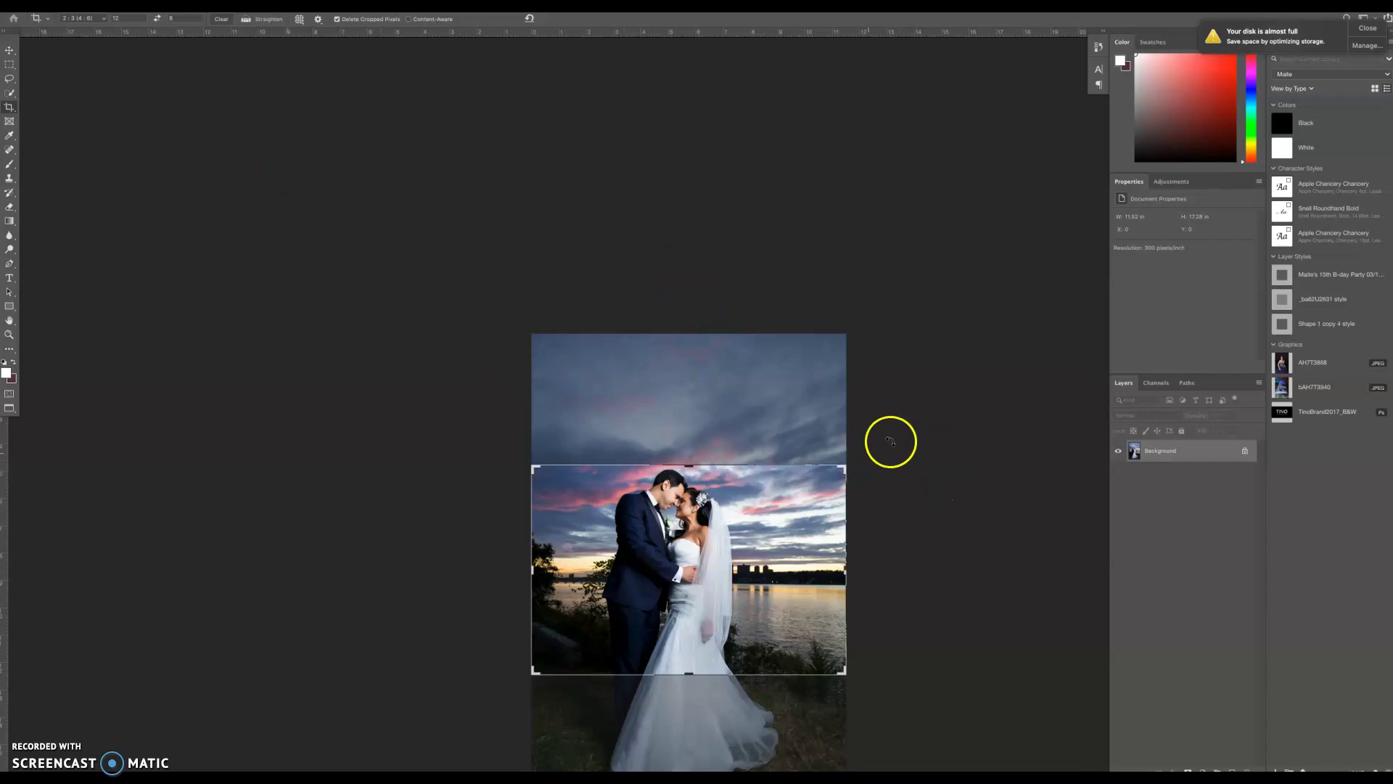
# Cancel the crop and quick-select the bride's whole dress and veil.
pyautogui.press('Escape')
pyautogui.press('w')
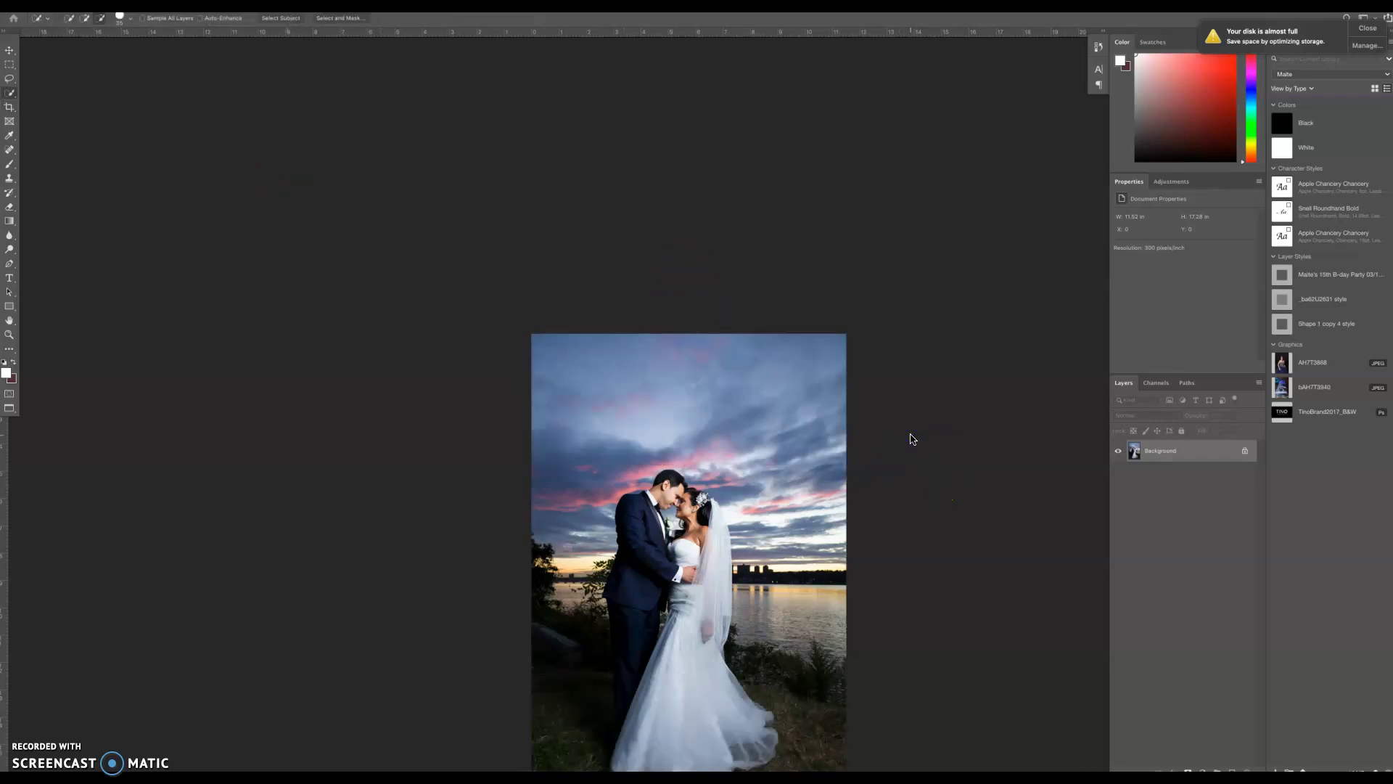
pyautogui.scroll(-2, 754, 334)
pyautogui.scroll(-1, 754, 332)
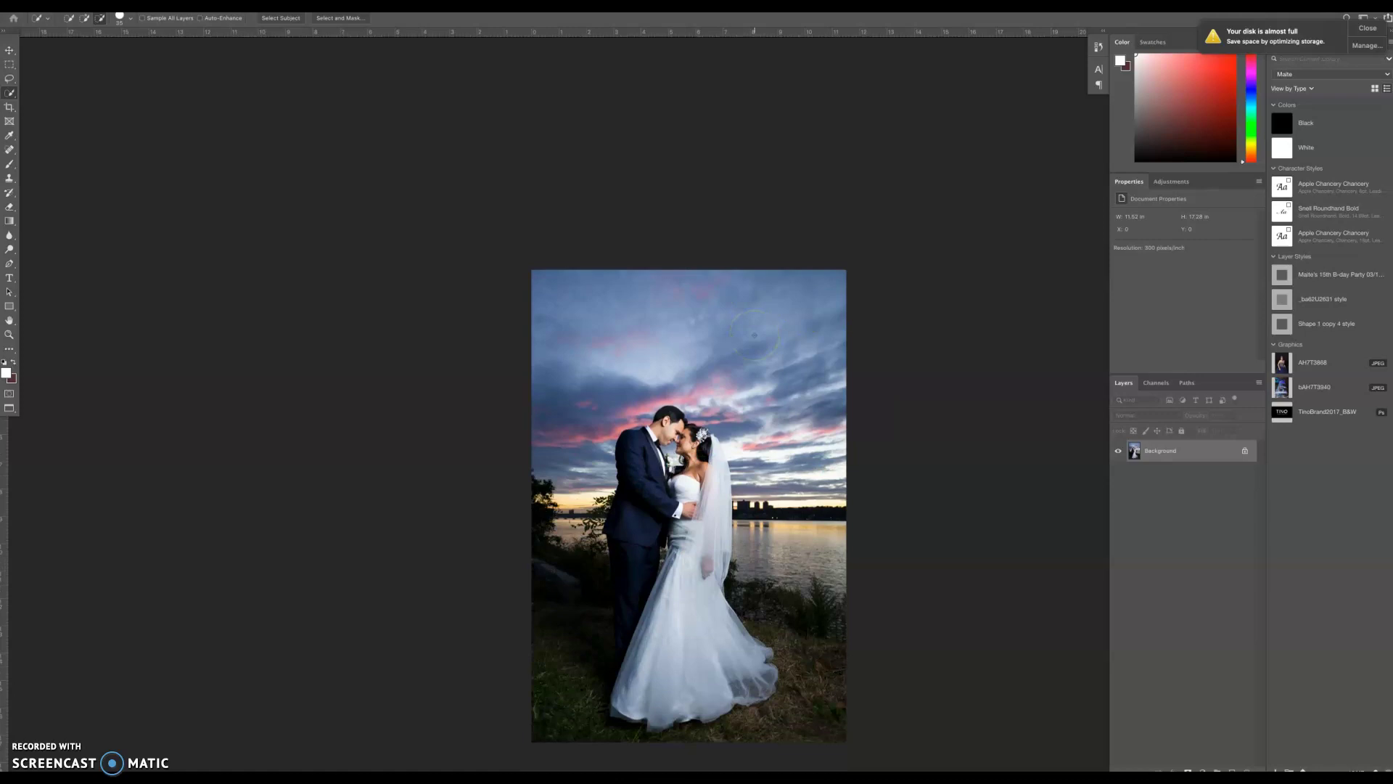
pyautogui.moveTo(628, 342); pyautogui.dragTo(760, 385)
pyautogui.moveTo(757, 444); pyautogui.dragTo(754, 442)
pyautogui.click(812, 421)
pyautogui.click(678, 539)
pyautogui.click(688, 493)
pyautogui.moveTo(673, 586); pyautogui.dragTo(655, 618)
# Add a Hue/Saturation layer targeting Blues sampled from the dress, pushing saturation to +100.
pyautogui.hotkey('ctrl', 'u')
pyautogui.click(784, 336)
pyautogui.click(1122, 230)
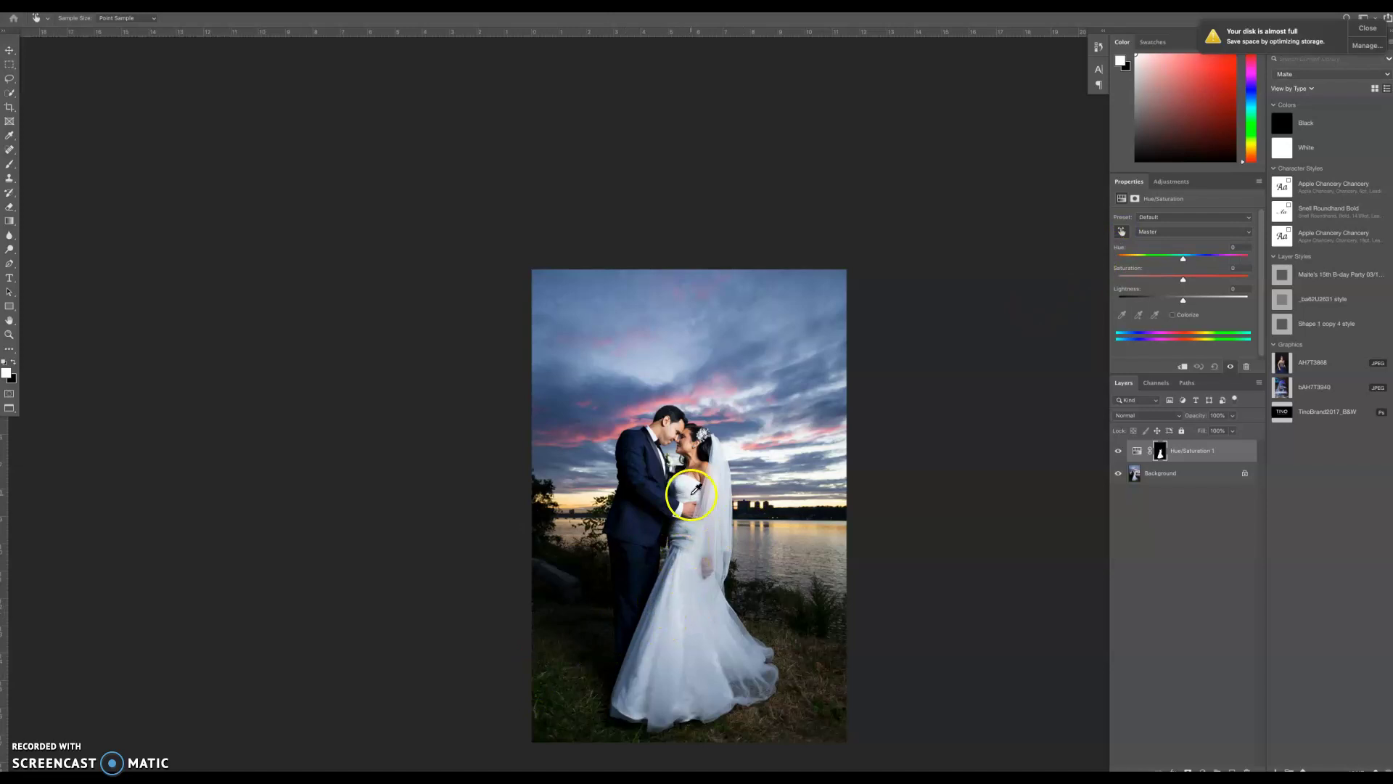
pyautogui.click(682, 534)
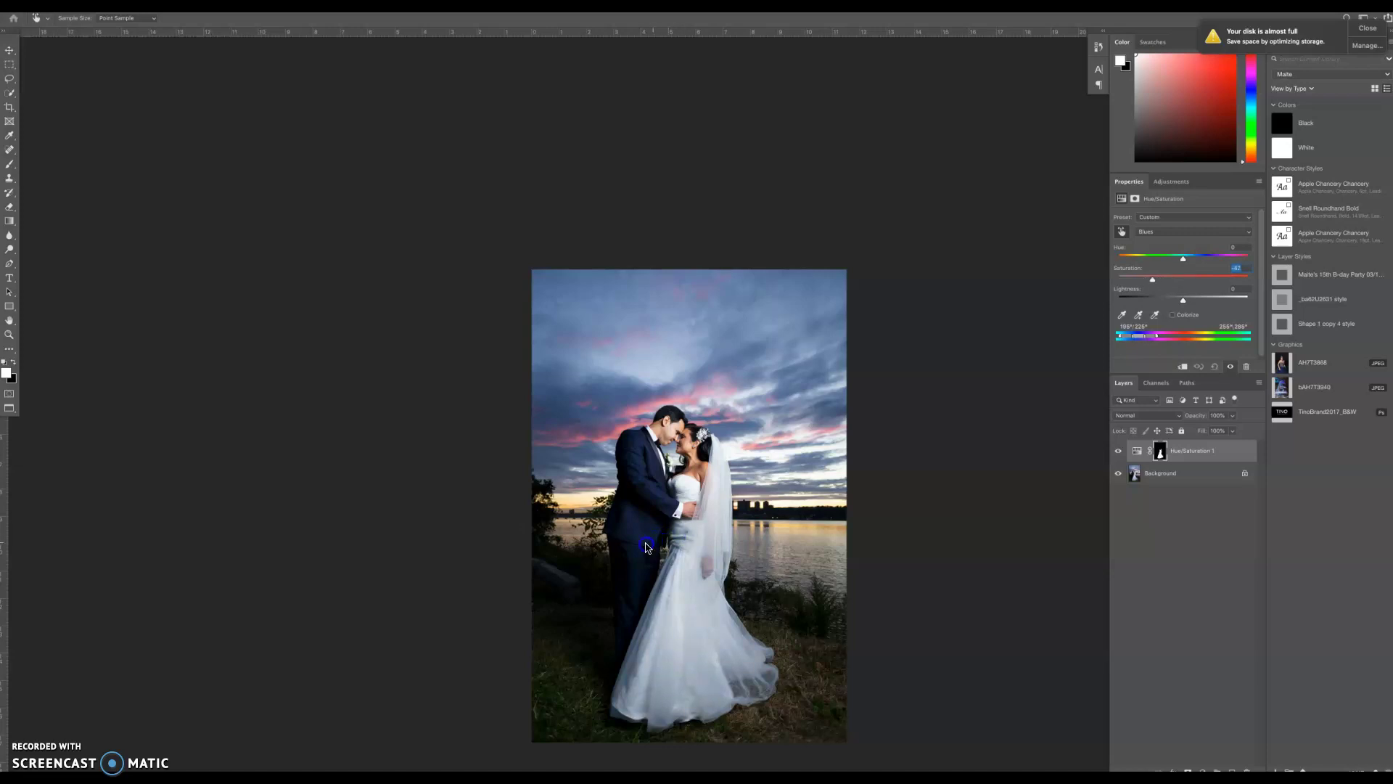
pyautogui.moveTo(642, 548)
pyautogui.mouseDown()
pyautogui.moveTo(759, 542)
pyautogui.moveTo(706, 550)
pyautogui.mouseUp()
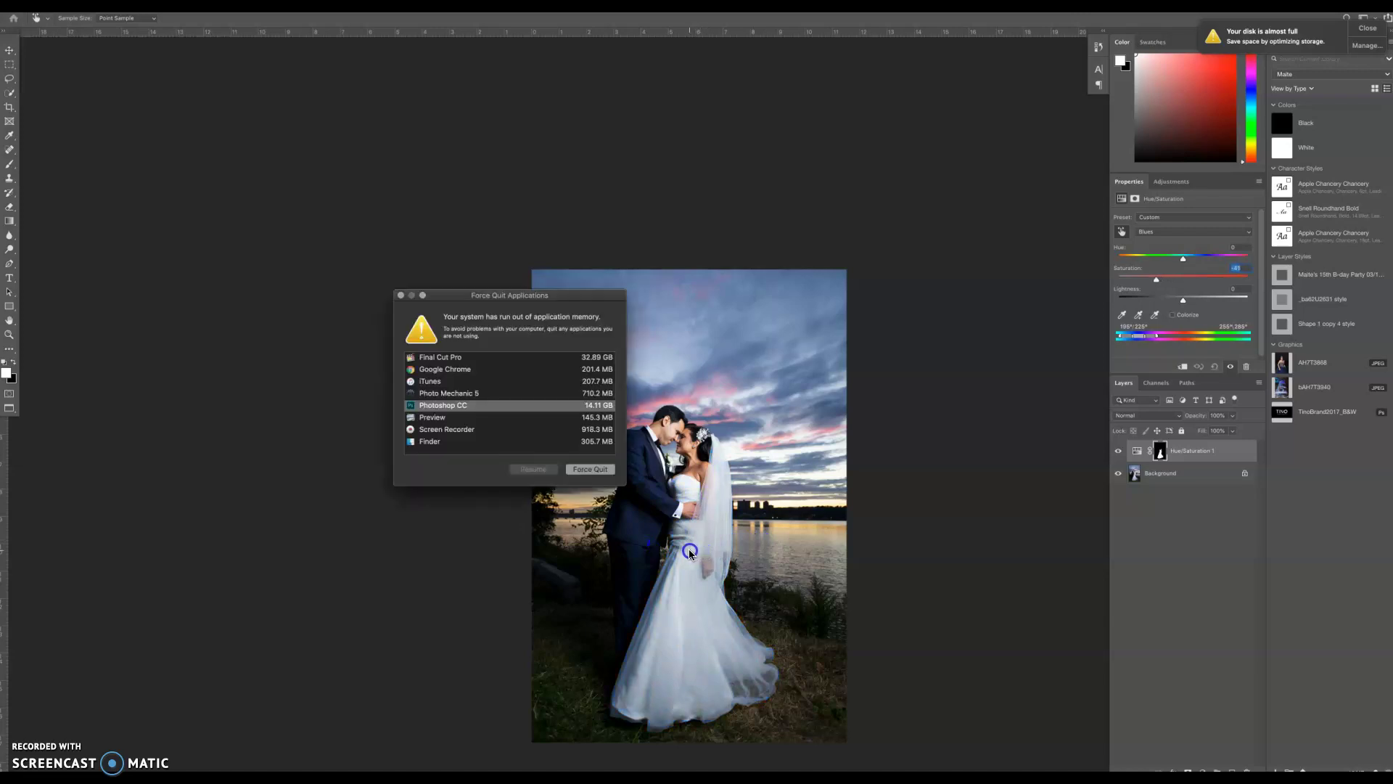
# Settle dress Blues saturation at -41, dismissing memory warnings while toggling the layer to compare.
pyautogui.moveTo(689, 553); pyautogui.dragTo(690, 553)
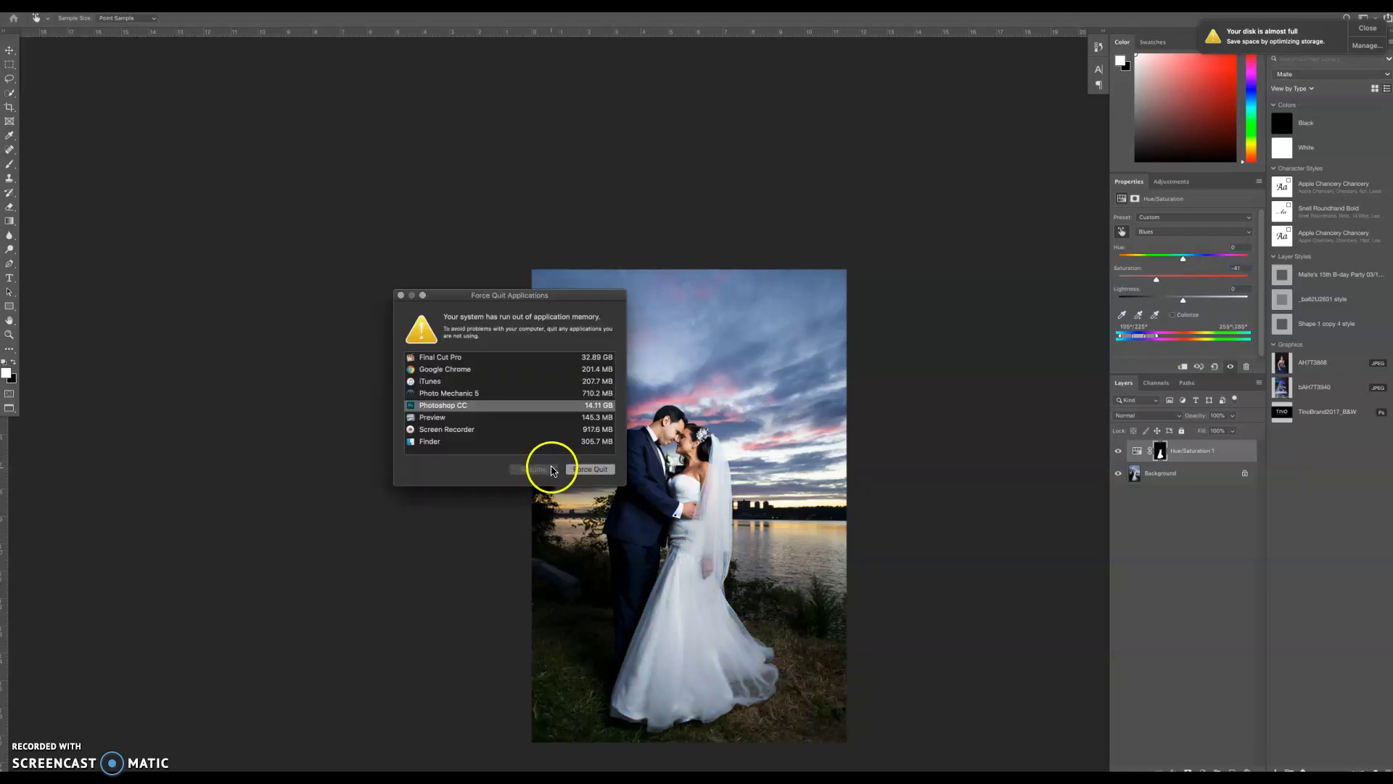
pyautogui.click(401, 295)
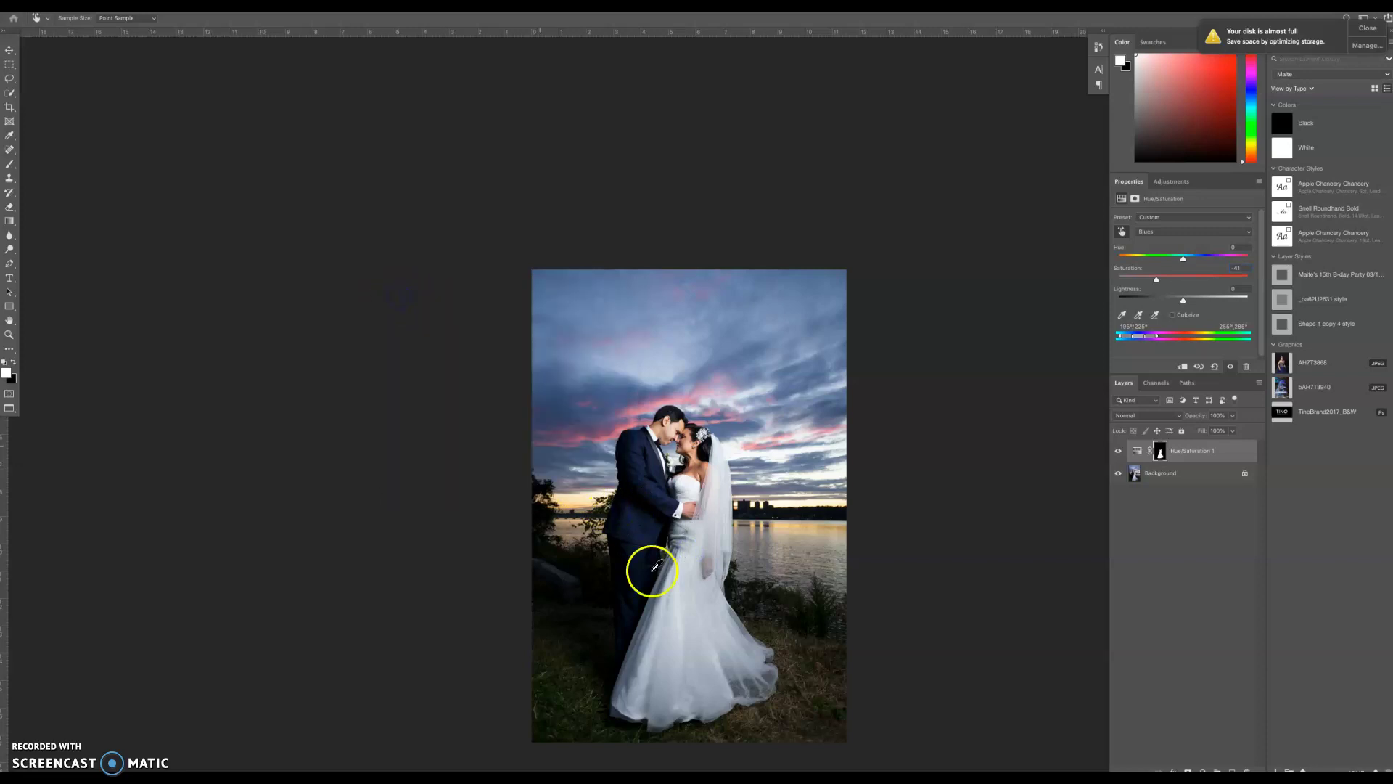
pyautogui.click(1118, 452)
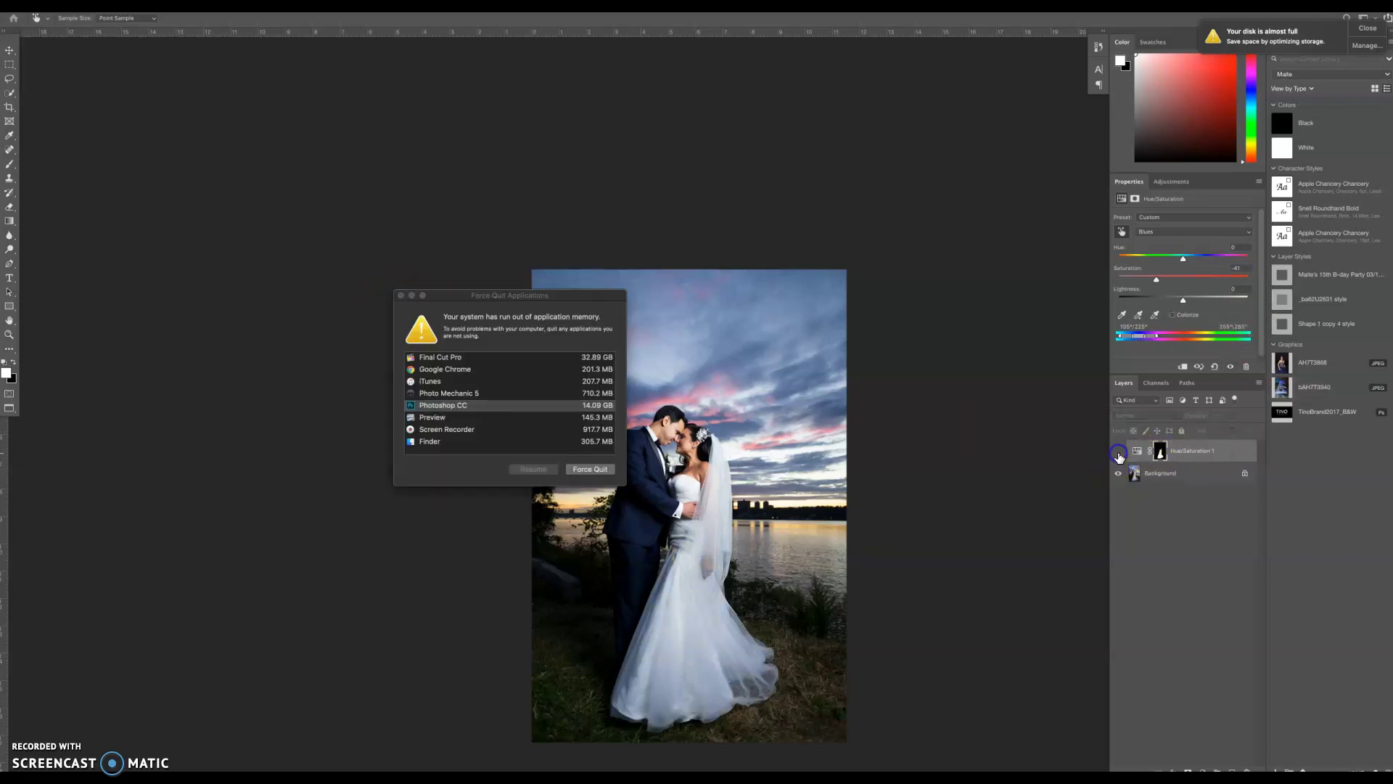
pyautogui.click(401, 296)
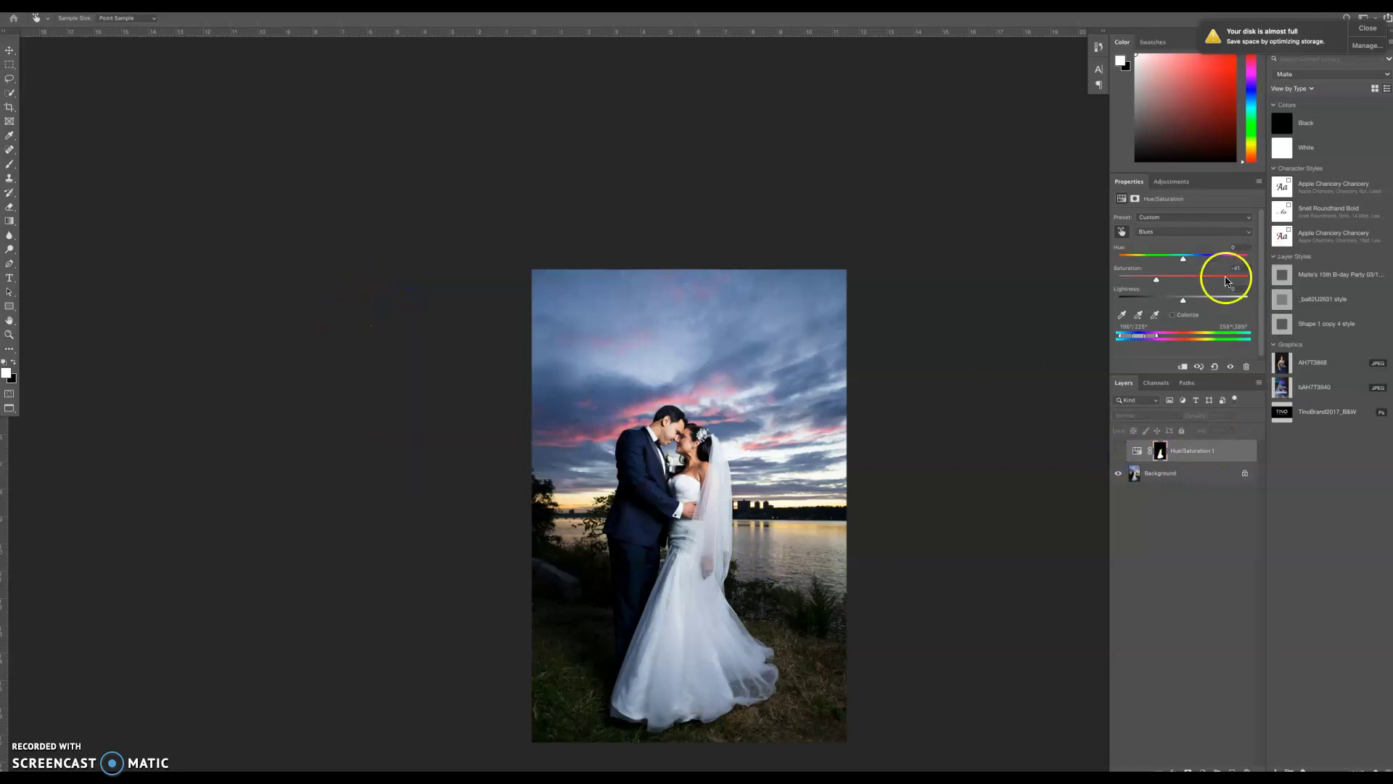
pyautogui.click(1118, 450)
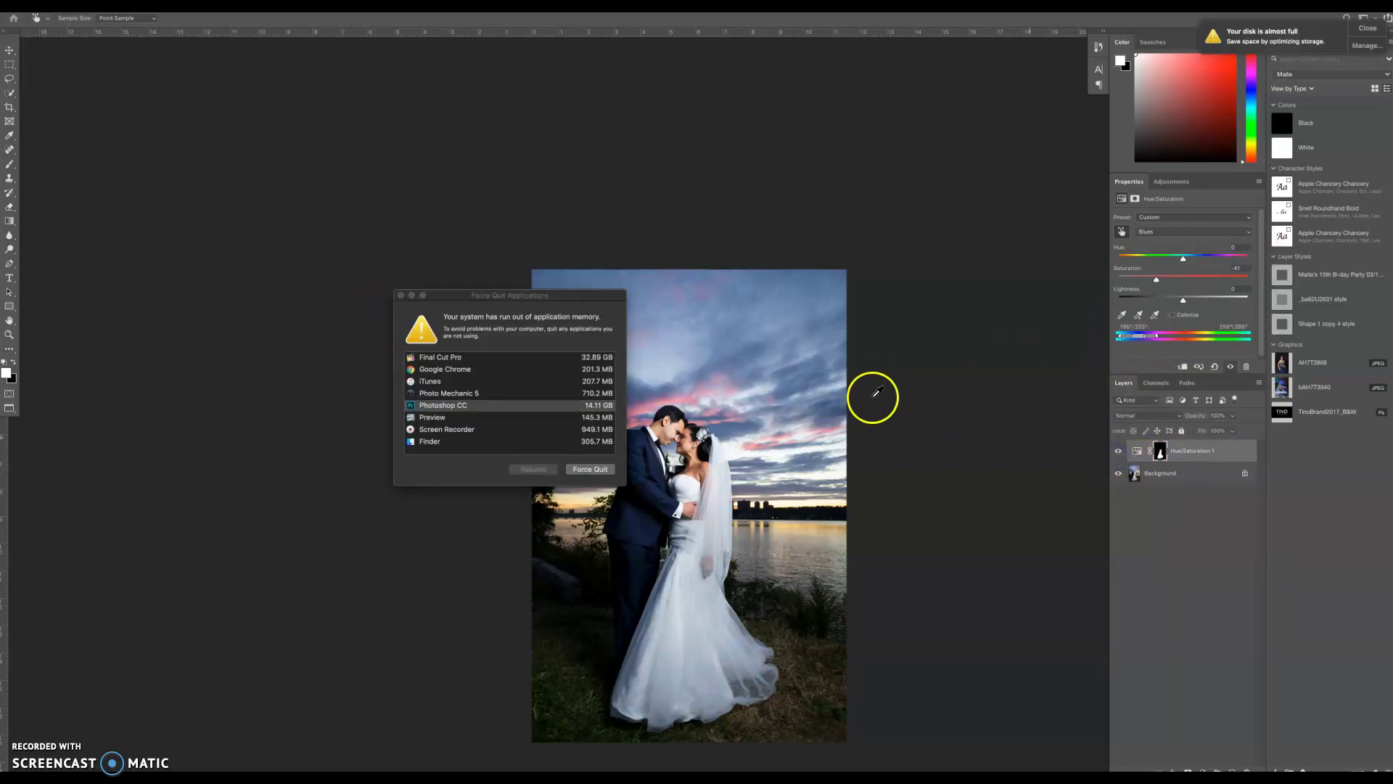
pyautogui.click(401, 296)
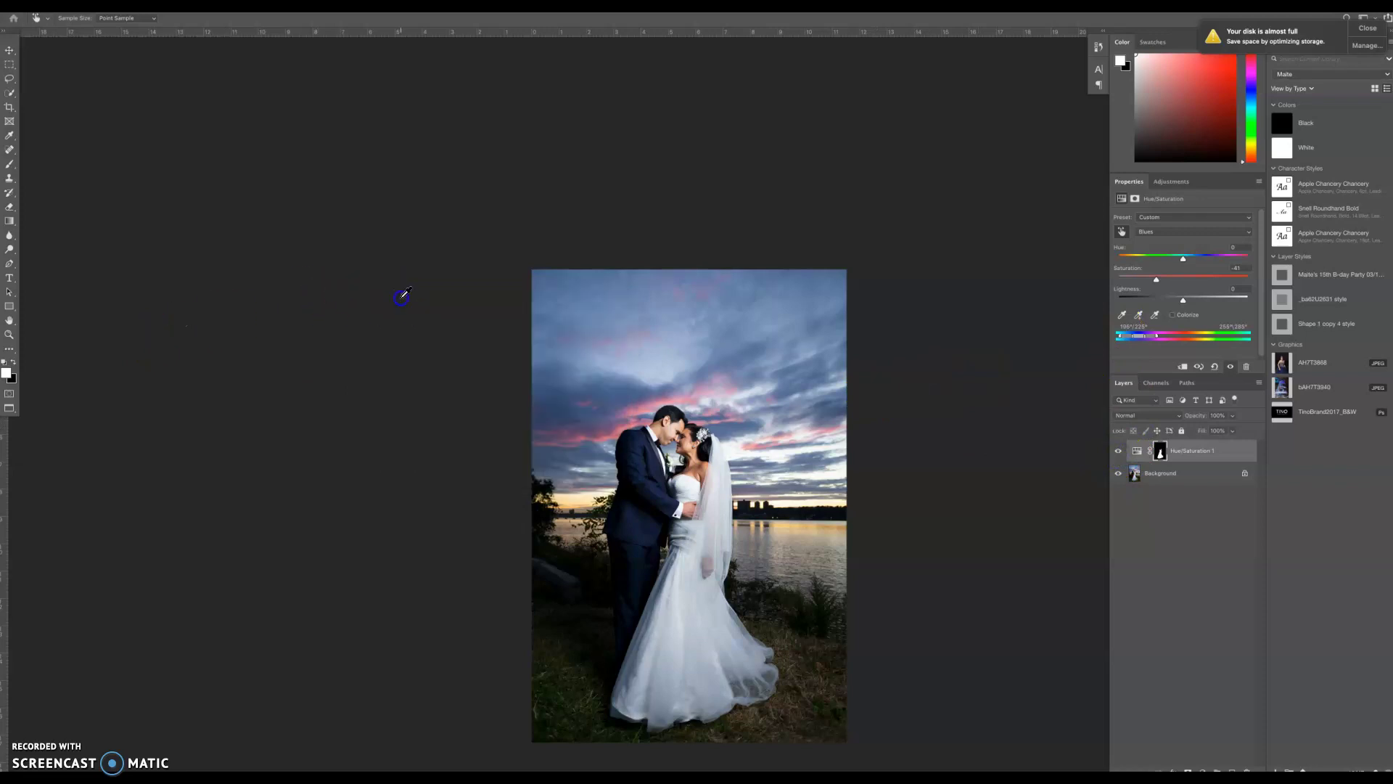